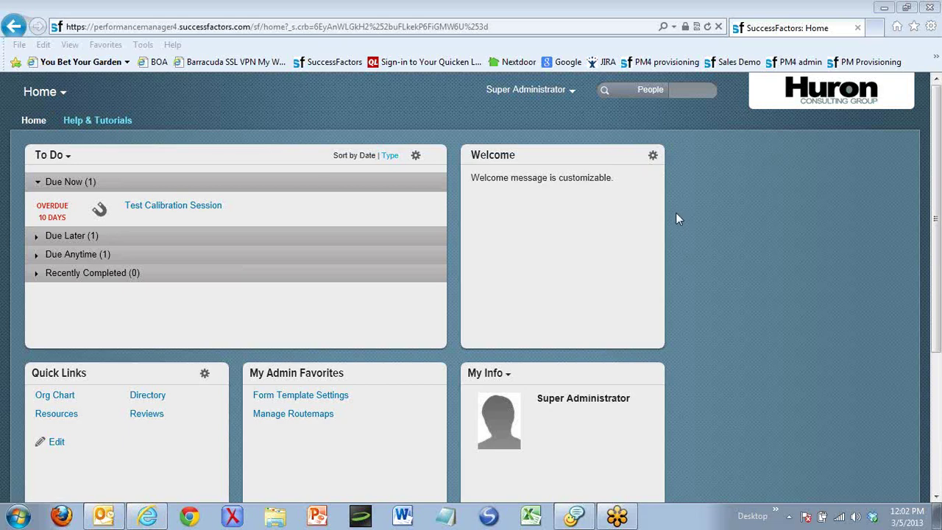
Open the E-Mail Notification Templates Settings under System Properties in Admin Tools.
{"action": "left_click", "coordinate": [511, 92]}
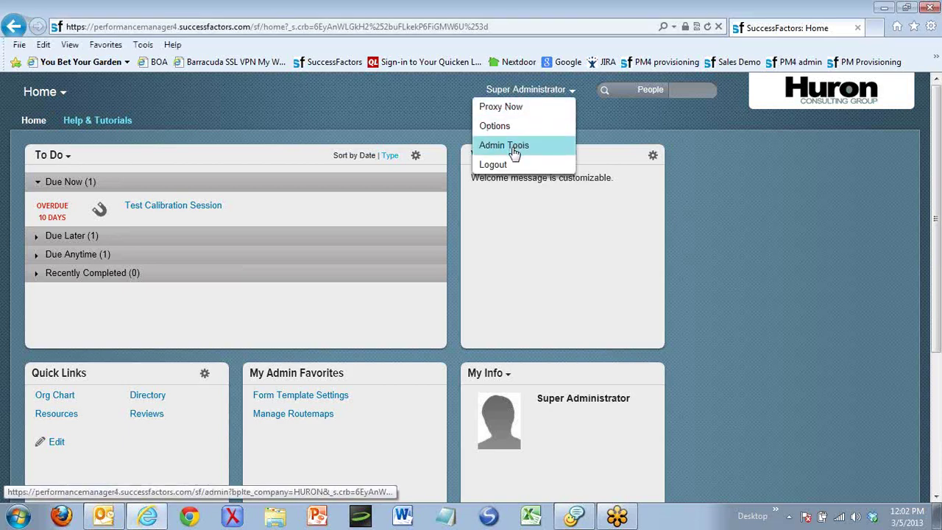
{"action": "left_click", "coordinate": [514, 146]}
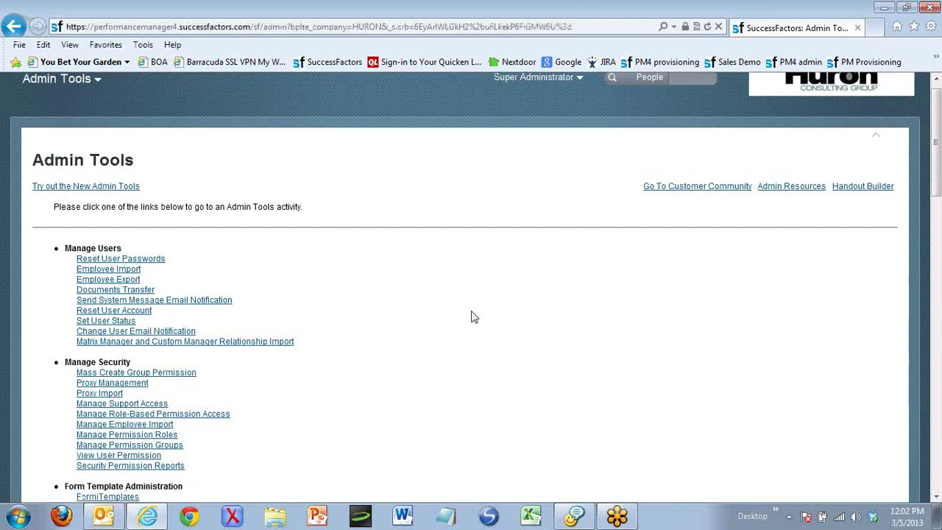
{"action": "scroll", "coordinate": [474, 317], "scroll_direction": "down", "scroll_amount": 12}
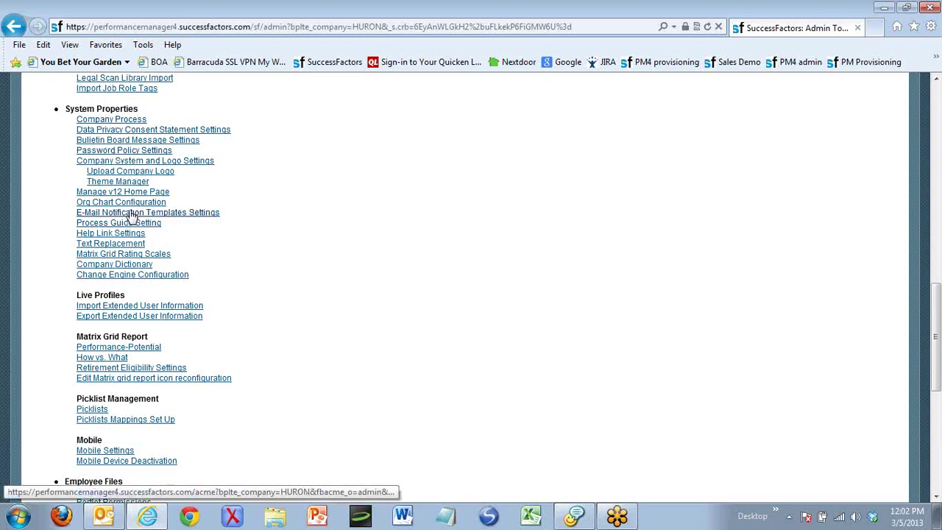
{"action": "left_click", "coordinate": [159, 215]}
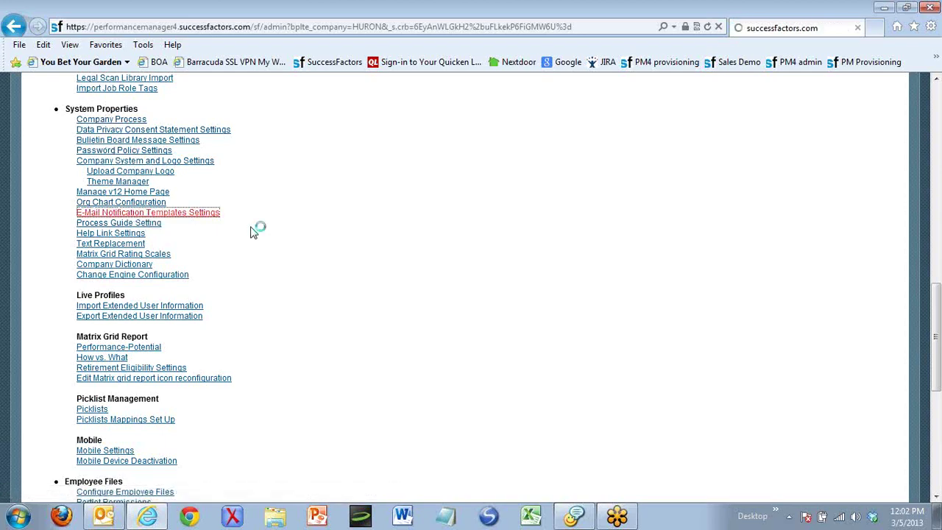
{"action": "scroll", "coordinate": [243, 234], "scroll_direction": "down", "scroll_amount": 3}
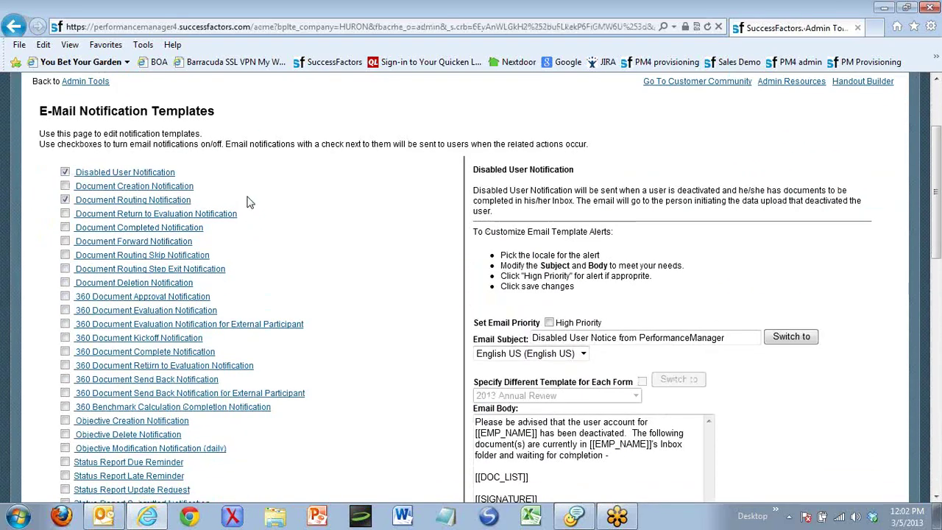
Open the Document Routing Notification template and examine the document access URL and signature placeholders in its email body.
{"action": "left_click", "coordinate": [129, 204]}
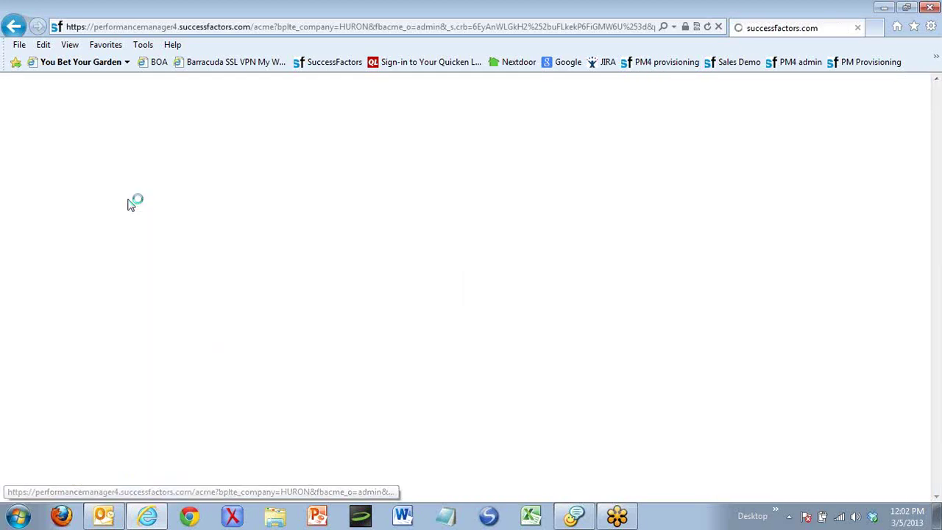
{"action": "scroll", "coordinate": [367, 292], "scroll_direction": "down", "scroll_amount": 3}
{"action": "scroll", "coordinate": [367, 291], "scroll_direction": "down", "scroll_amount": 2}
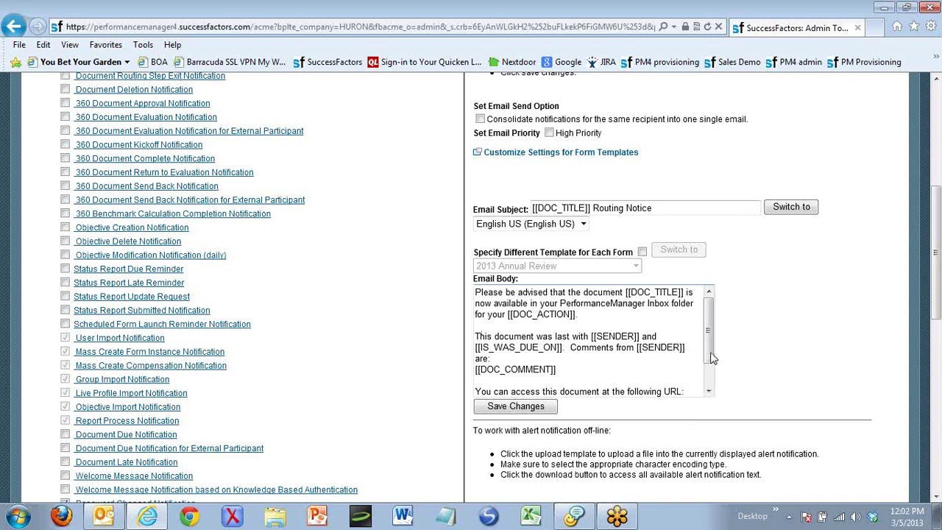
{"action": "scroll", "coordinate": [701, 379], "scroll_direction": "down", "scroll_amount": 1}
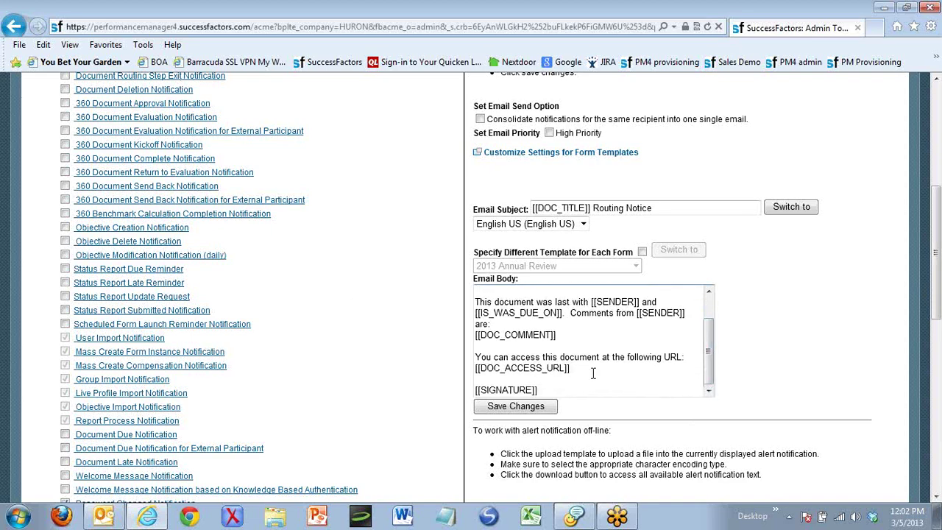
{"action": "left_click_drag", "start_coordinate": [571, 368], "coordinate": [475, 367]}
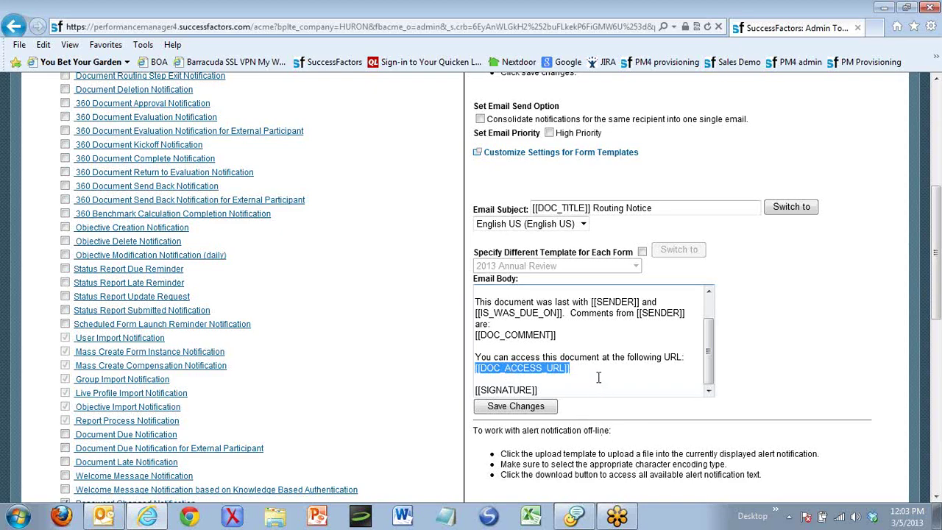
{"action": "scroll", "coordinate": [599, 377], "scroll_direction": "down", "scroll_amount": 1}
{"action": "left_click_drag", "start_coordinate": [553, 325], "coordinate": [469, 338]}
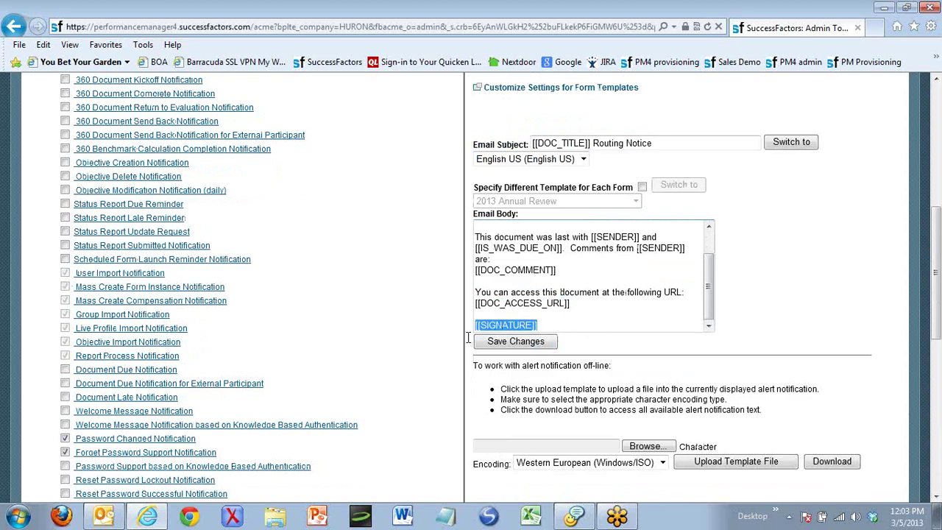
Open the Email Signature template and read the signature text in its email body.
{"action": "scroll", "coordinate": [367, 270], "scroll_direction": "down", "scroll_amount": 3}
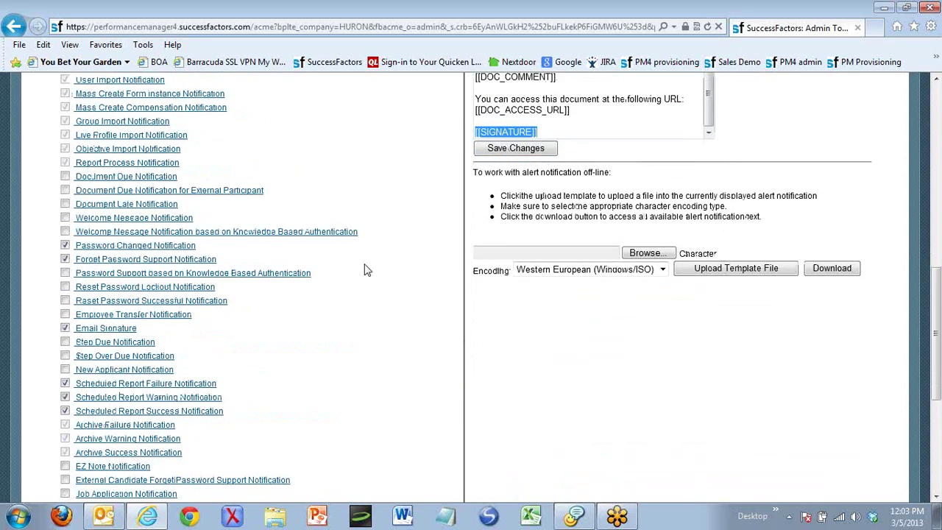
{"action": "left_click", "coordinate": [125, 332]}
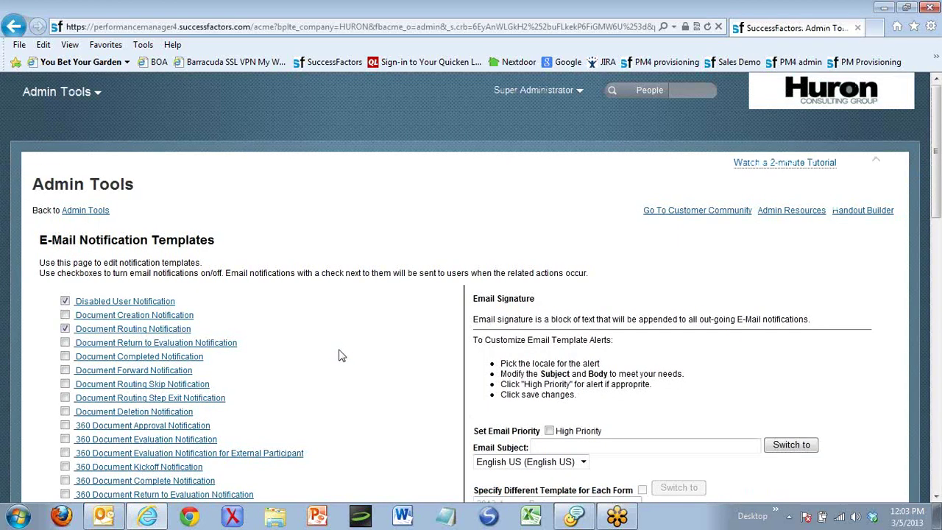
{"action": "scroll", "coordinate": [346, 354], "scroll_direction": "down", "scroll_amount": 4}
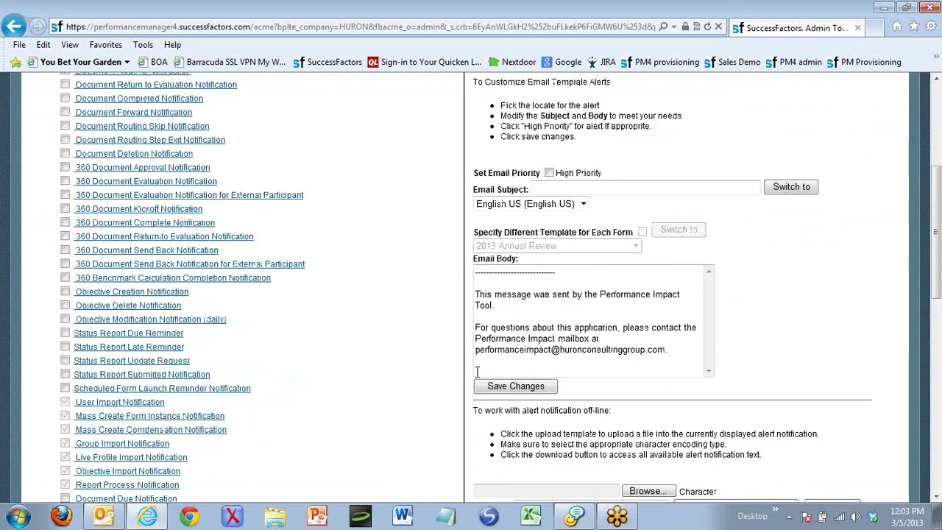
{"action": "left_click", "coordinate": [690, 348]}
Look through the list of notification templates and check which ones are enabled.
{"action": "scroll", "coordinate": [442, 398], "scroll_direction": "up", "scroll_amount": 5}
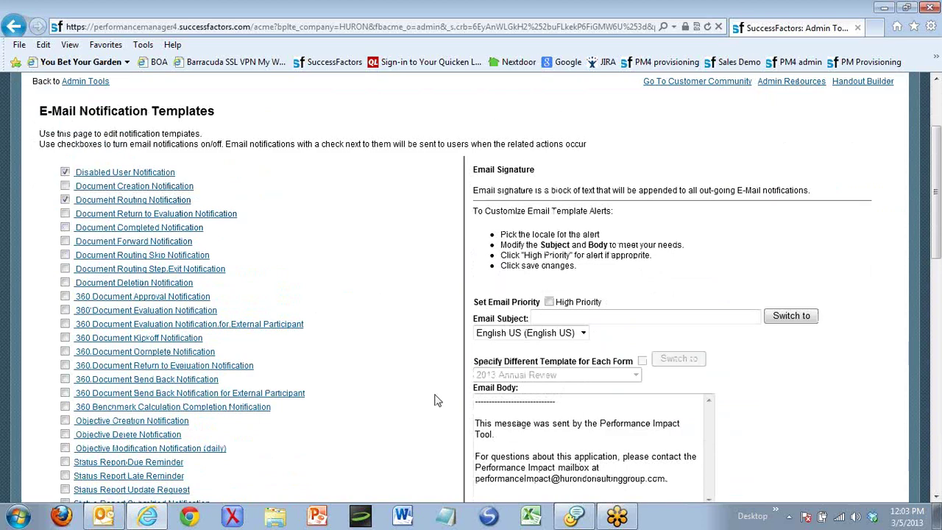
{"action": "scroll", "coordinate": [434, 400], "scroll_direction": "down", "scroll_amount": 8}
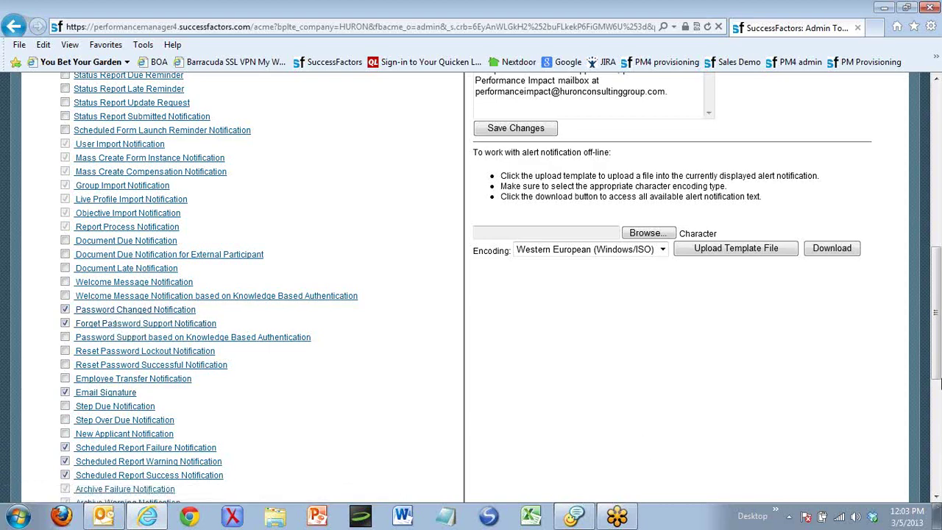
{"action": "mouse_move", "coordinate": [936, 317]}
{"action": "left_mouse_down"}
{"action": "mouse_move", "coordinate": [936, 379]}
{"action": "mouse_move", "coordinate": [936, 330]}
{"action": "left_mouse_up"}
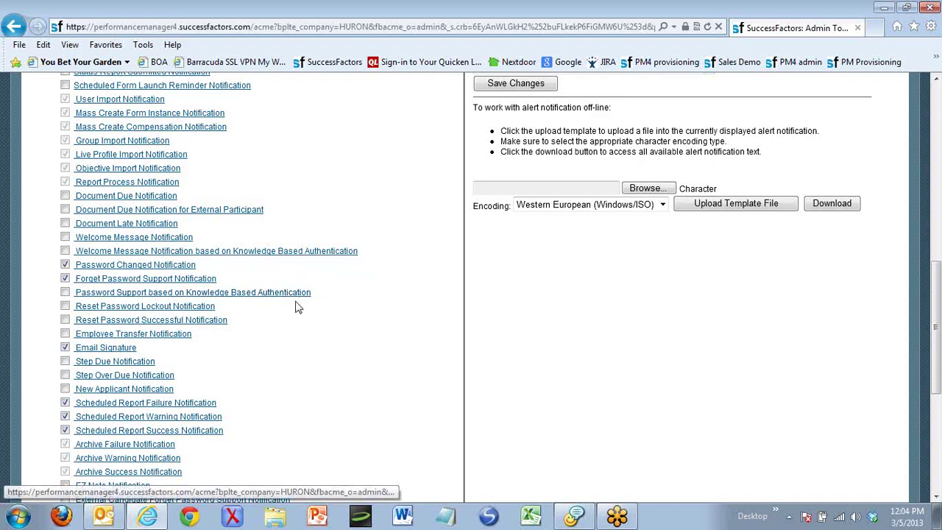
{"action": "scroll", "coordinate": [347, 323], "scroll_direction": "up", "scroll_amount": 2}
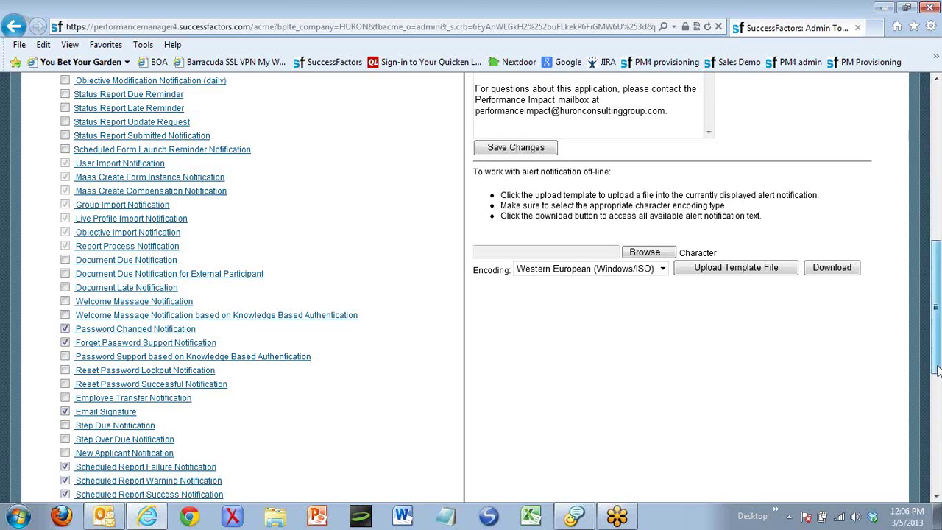
{"action": "left_click_drag", "start_coordinate": [936, 361], "coordinate": [939, 330]}
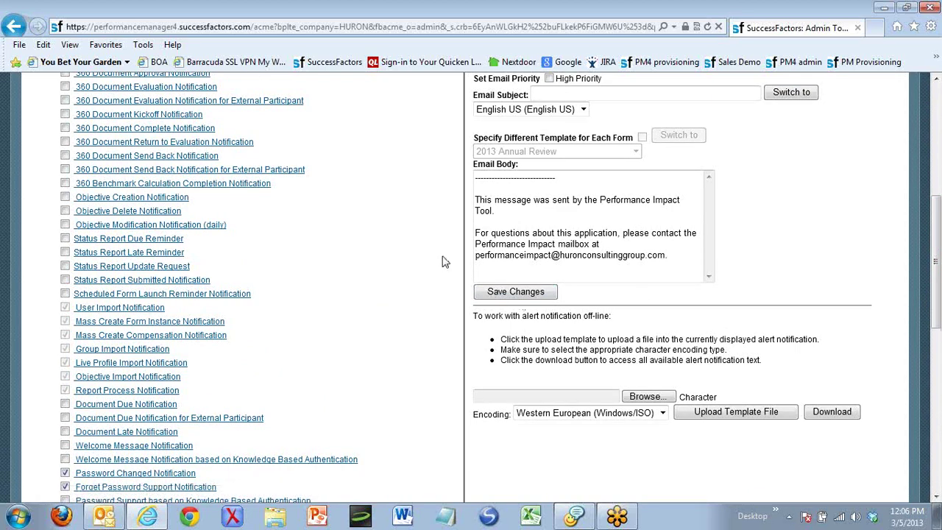
Reopen the Document Routing Notification template and examine its send options, subject and the [[DOC_COMMENT]] placeholder in the email body.
{"action": "scroll", "coordinate": [435, 266], "scroll_direction": "up", "scroll_amount": 3}
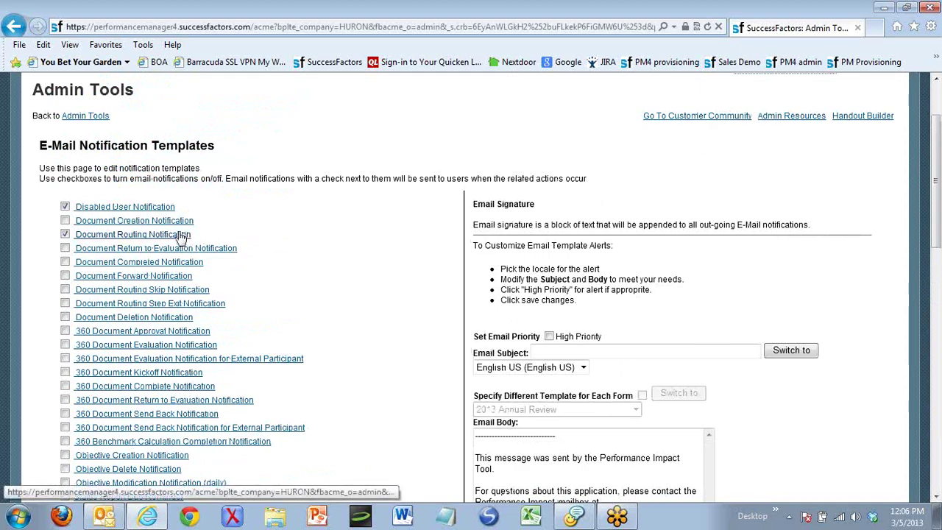
{"action": "left_click", "coordinate": [140, 236]}
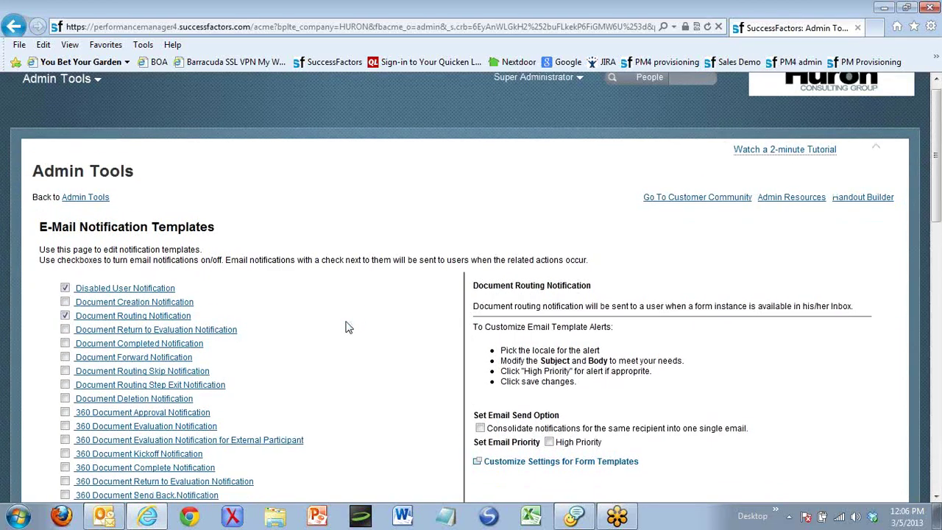
{"action": "scroll", "coordinate": [349, 330], "scroll_direction": "down", "scroll_amount": 3}
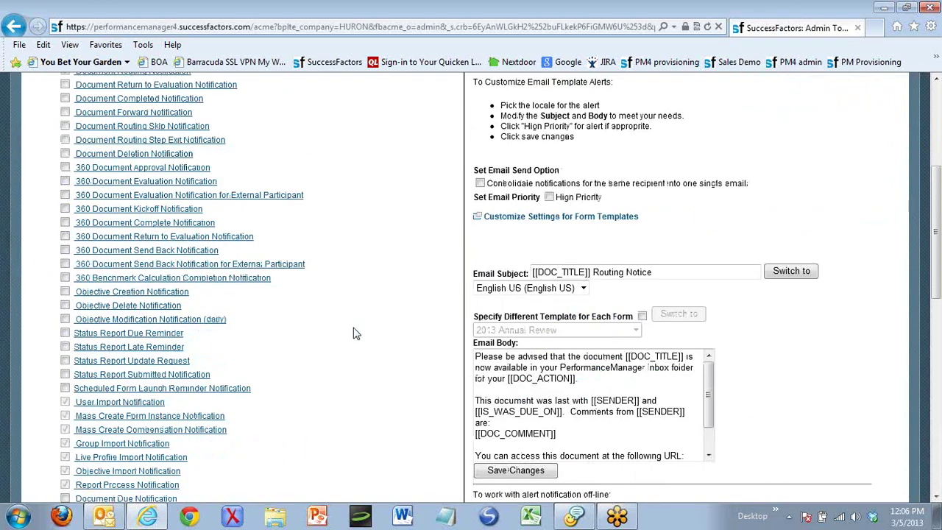
{"action": "scroll", "coordinate": [354, 333], "scroll_direction": "up", "scroll_amount": 4}
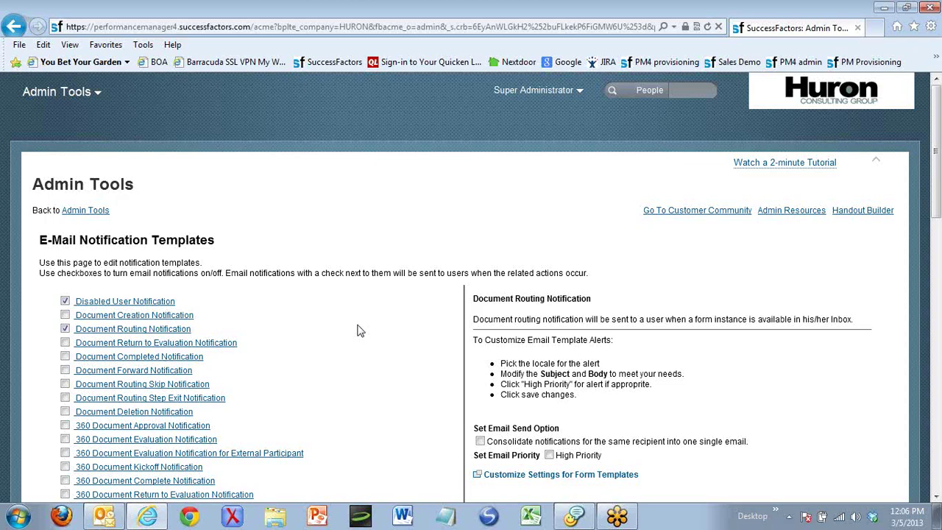
{"action": "scroll", "coordinate": [364, 329], "scroll_direction": "down", "scroll_amount": 4}
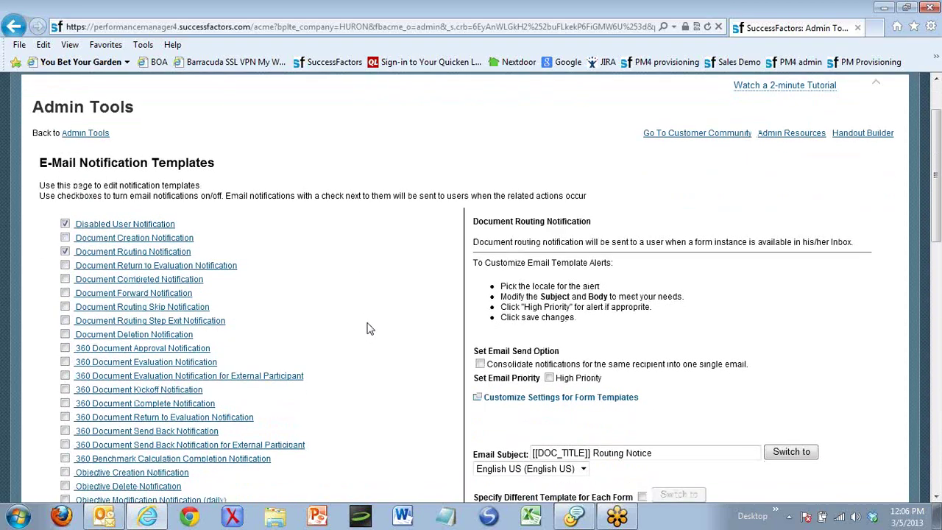
{"action": "scroll", "coordinate": [433, 302], "scroll_direction": "down", "scroll_amount": 2}
{"action": "scroll", "coordinate": [427, 284], "scroll_direction": "up", "scroll_amount": 2}
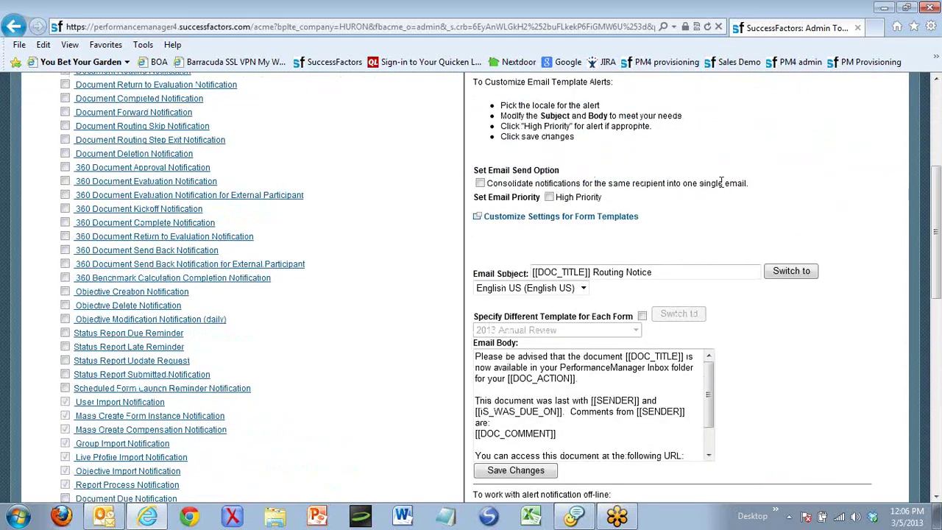
{"action": "scroll", "coordinate": [710, 188], "scroll_direction": "up", "scroll_amount": 3}
{"action": "scroll", "coordinate": [601, 242], "scroll_direction": "down", "scroll_amount": 6}
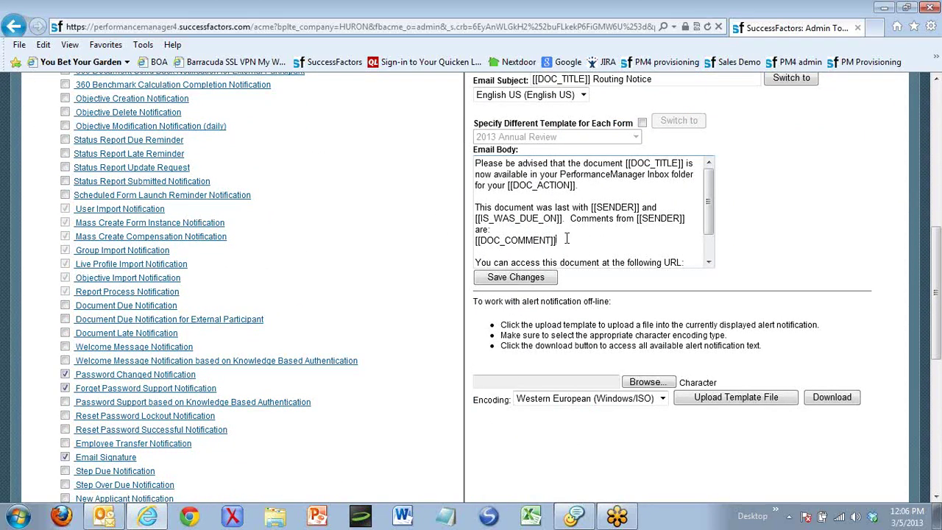
{"action": "left_click_drag", "start_coordinate": [565, 240], "coordinate": [476, 239]}
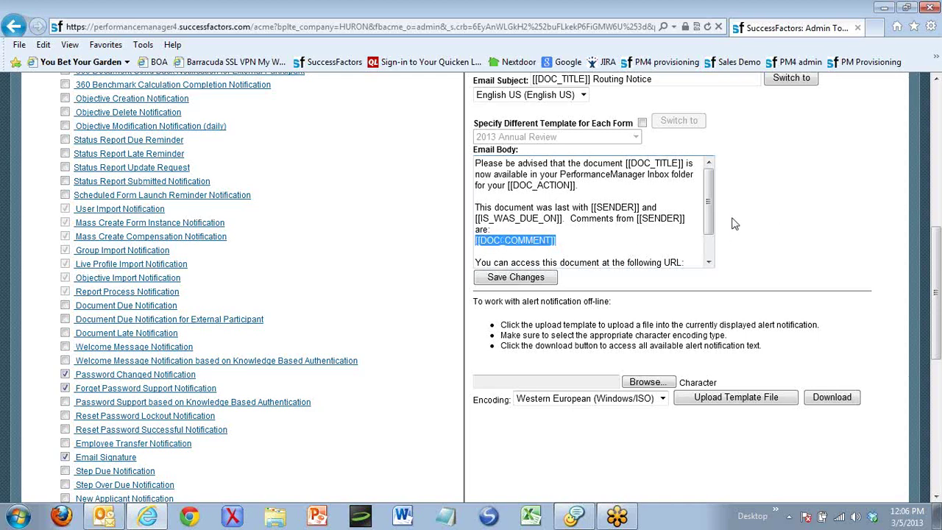
{"action": "scroll", "coordinate": [707, 203], "scroll_direction": "down", "scroll_amount": 1}
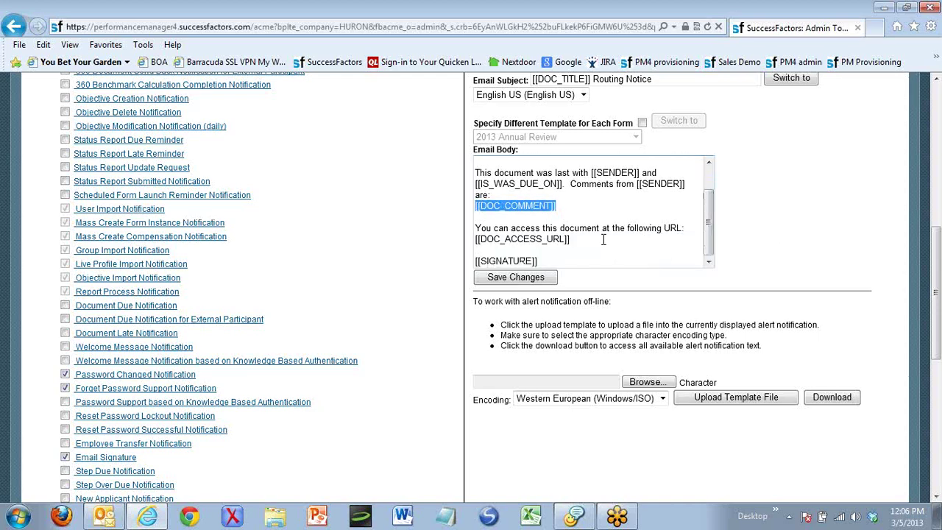
{"action": "left_click_drag", "start_coordinate": [600, 240], "coordinate": [469, 237]}
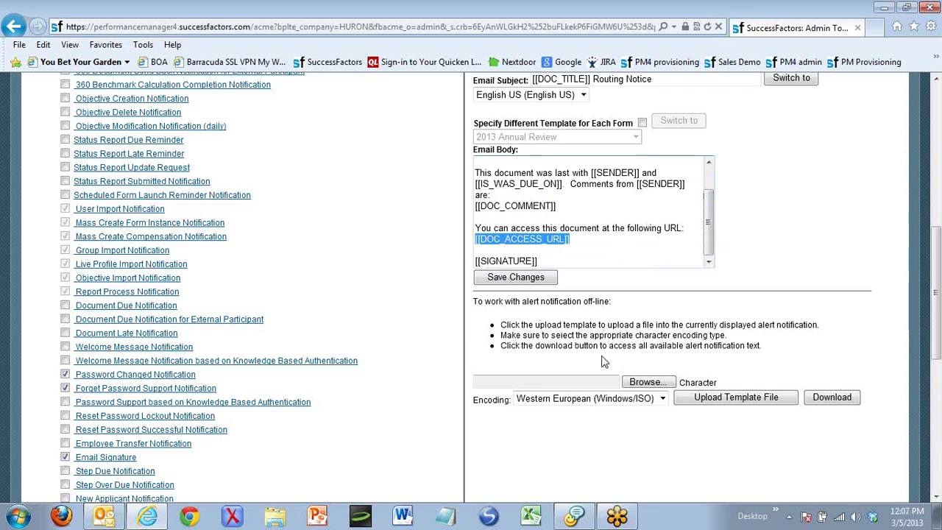
{"action": "type", "text": "<"}
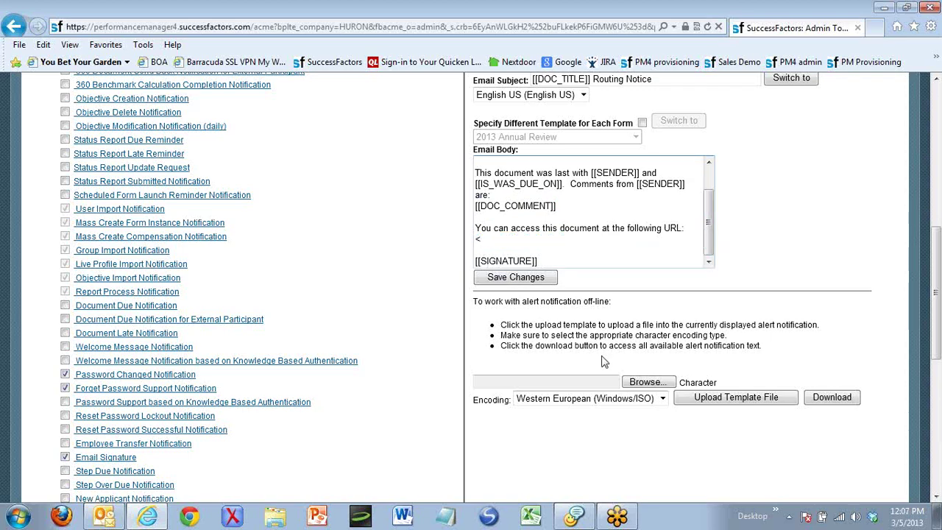
{"action": "type", "text": "a href=\"http://www.goog"}
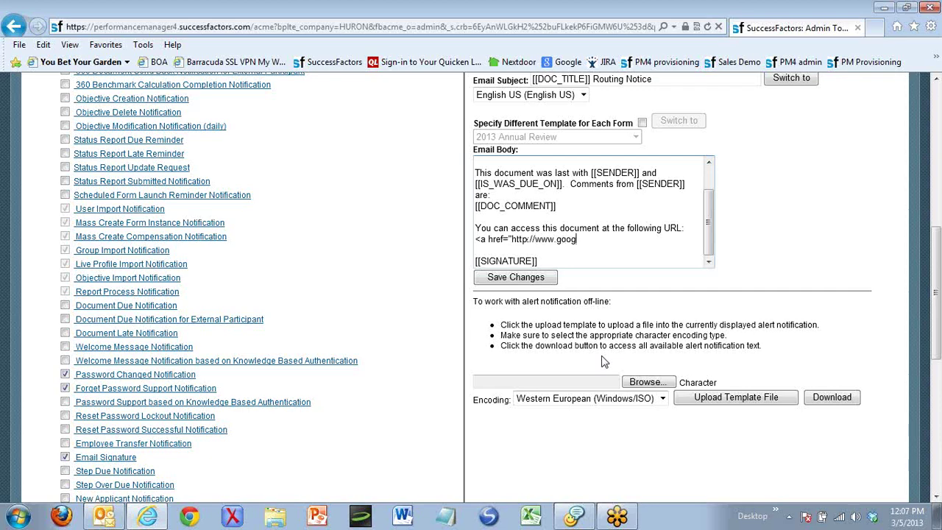
{"action": "type", "text": "le.com\" target=\"_blank\">"}
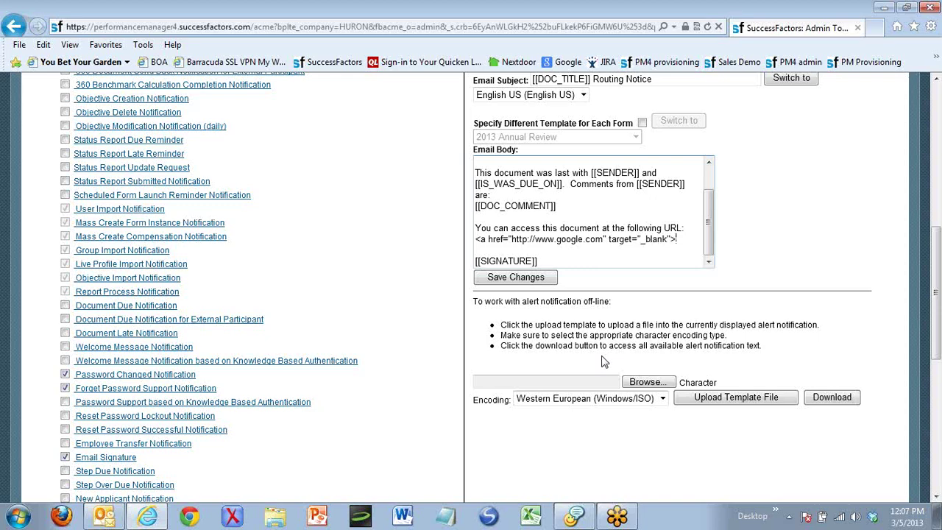
{"action": "type", "text": "Click here</a"}
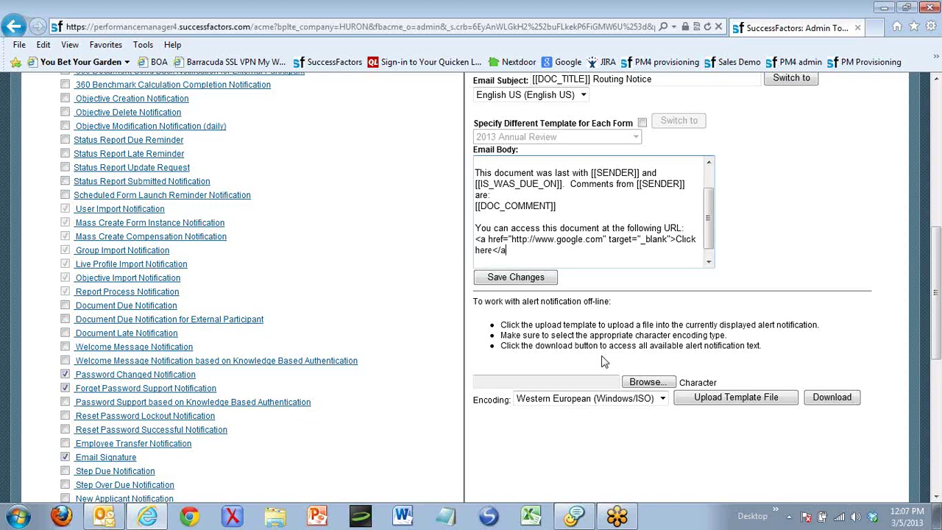
{"action": "type", "text": ">."}
{"action": "left_click_drag", "start_coordinate": [675, 237], "coordinate": [454, 241]}
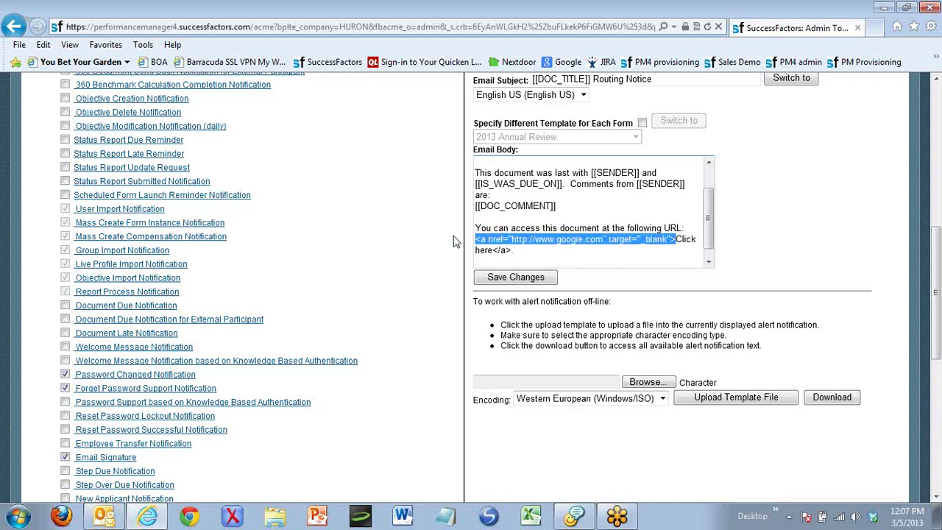
{"action": "key", "text": "Delete"}
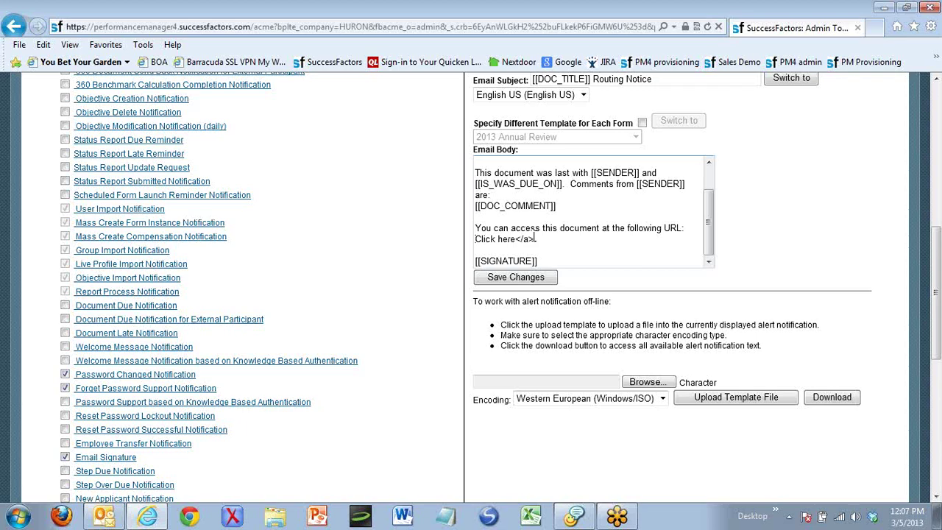
{"action": "key", "text": "ctrl+z"}
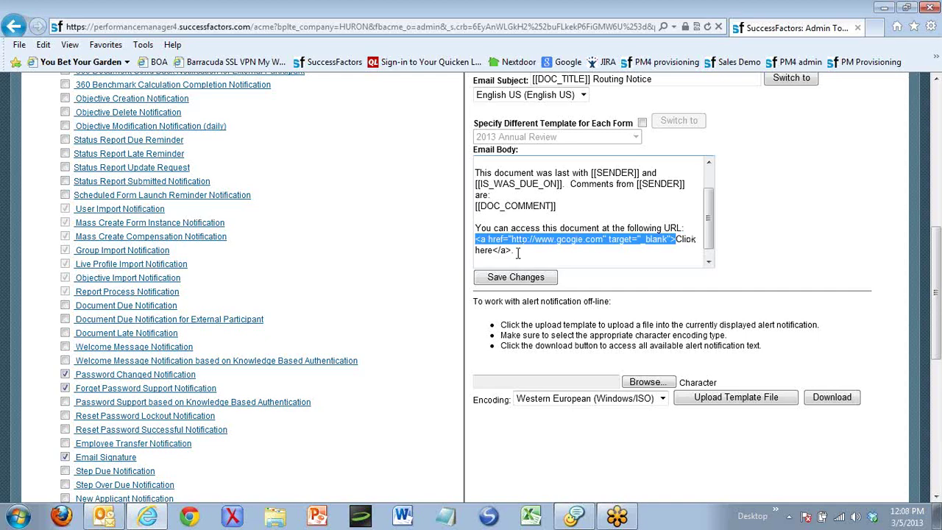
Switch to Outlook, check the recipients of the Email Changes message, and return to the template in the browser.
{"action": "left_click", "coordinate": [517, 253]}
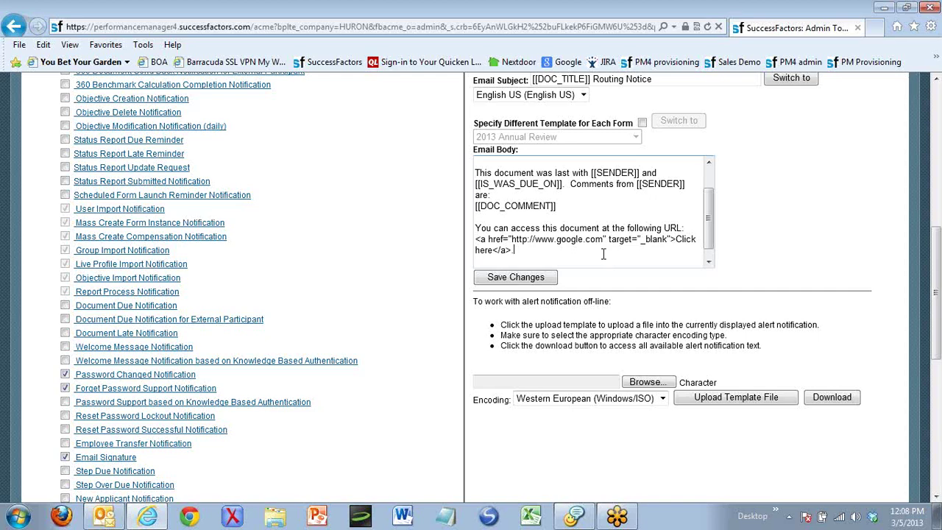
{"action": "left_click", "coordinate": [148, 518]}
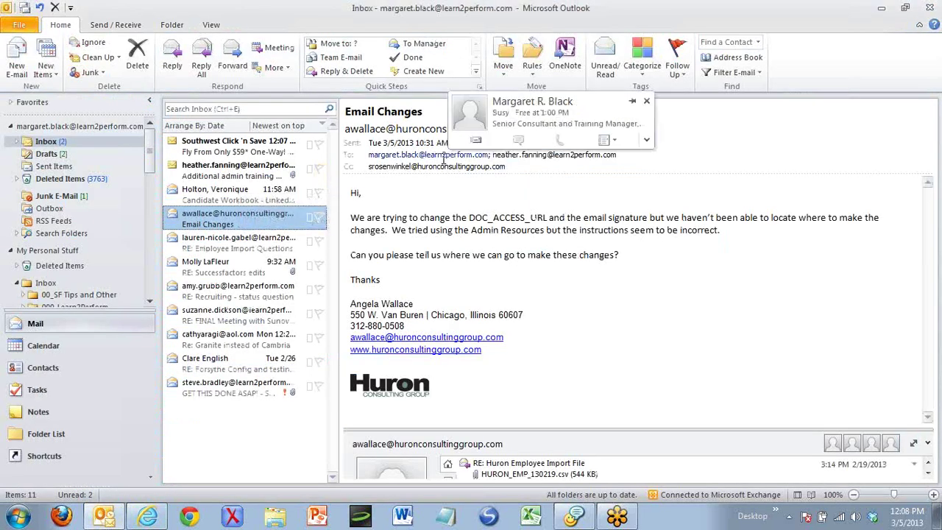
{"action": "mouse_move", "coordinate": [435, 168]}
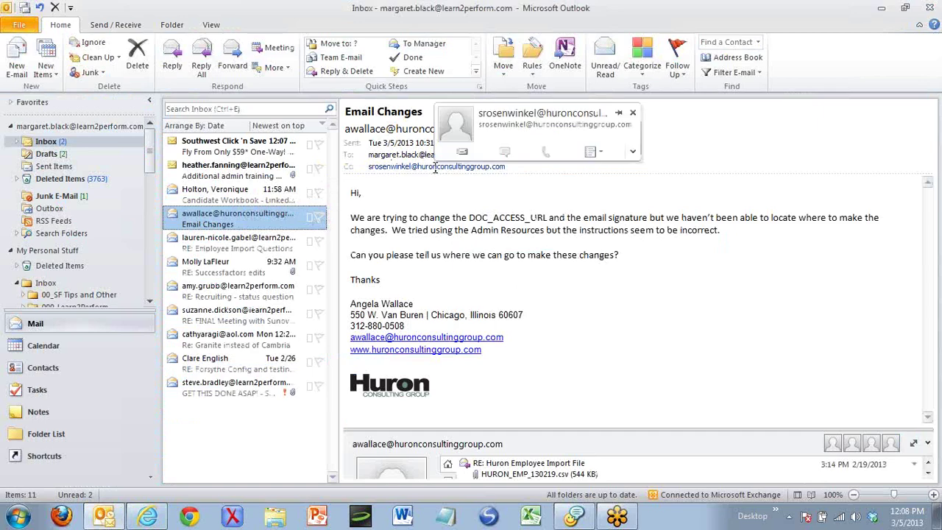
{"action": "key", "text": "alt+Tab"}
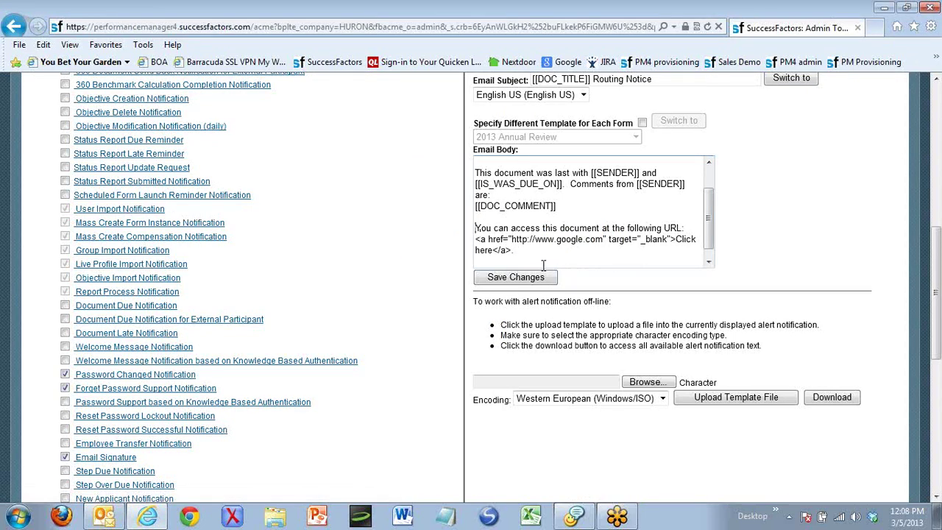
Move the "Click here" link code in the email body to just before "You can access this document at the following URL:".
{"action": "left_click_drag", "start_coordinate": [527, 240], "coordinate": [474, 246]}
{"action": "key", "text": "ctrl+x"}
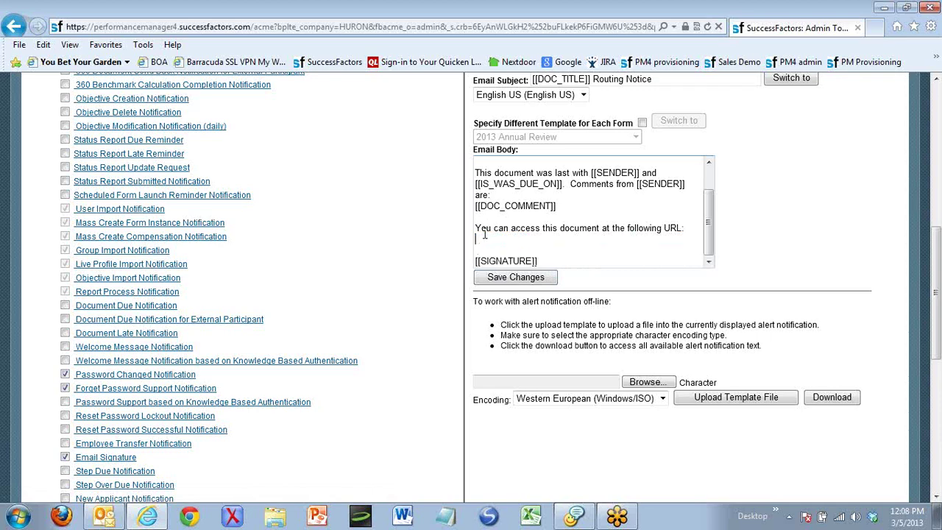
{"action": "left_click", "coordinate": [475, 229]}
{"action": "key", "text": "ctrl+v"}
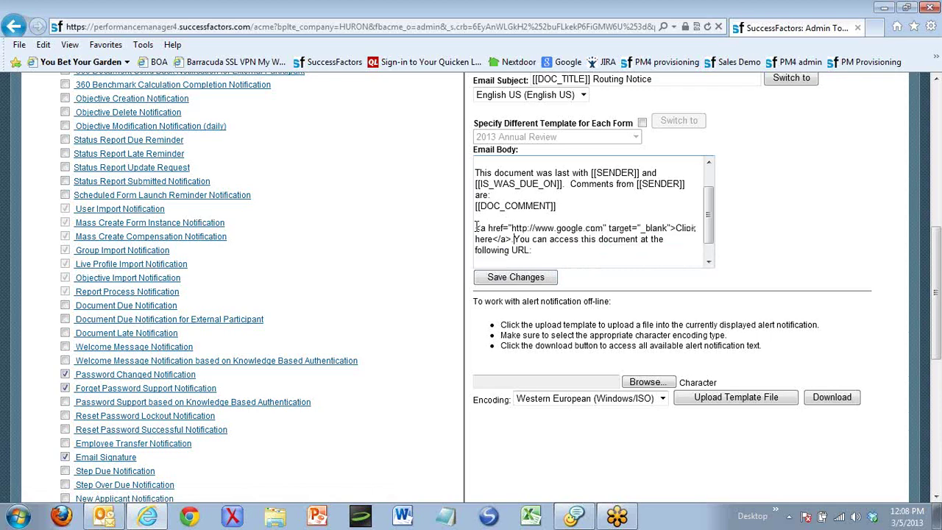
Remove the closing </a> tag and the sentence "You can access this document at the following URL:" after "Click here" in the email body.
{"action": "left_click", "coordinate": [514, 240]}
{"action": "key", "text": "shift+Right"}
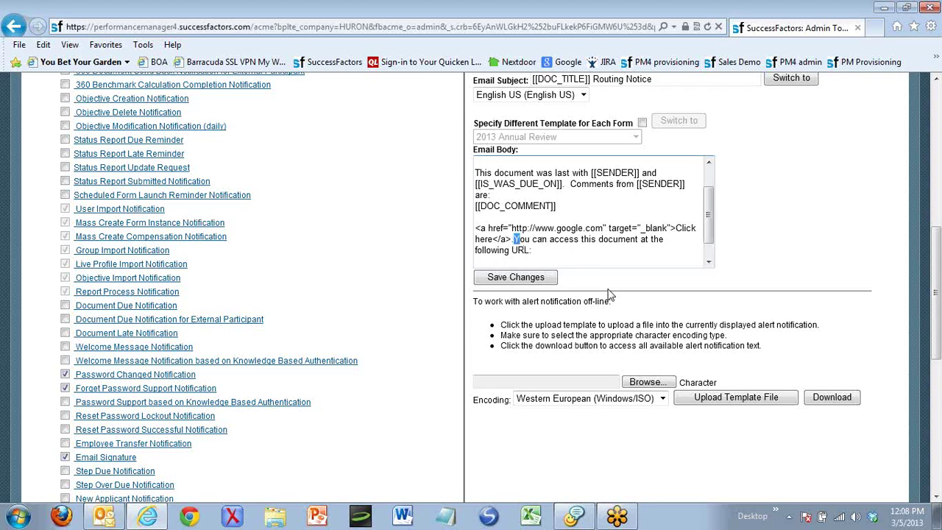
{"action": "key", "text": "shift+Left"}
{"action": "key", "text": "BackSpace"}
{"action": "key", "text": "BackSpace"}
{"action": "key", "text": "BackSpace"}
{"action": "key", "text": "BackSpace"}
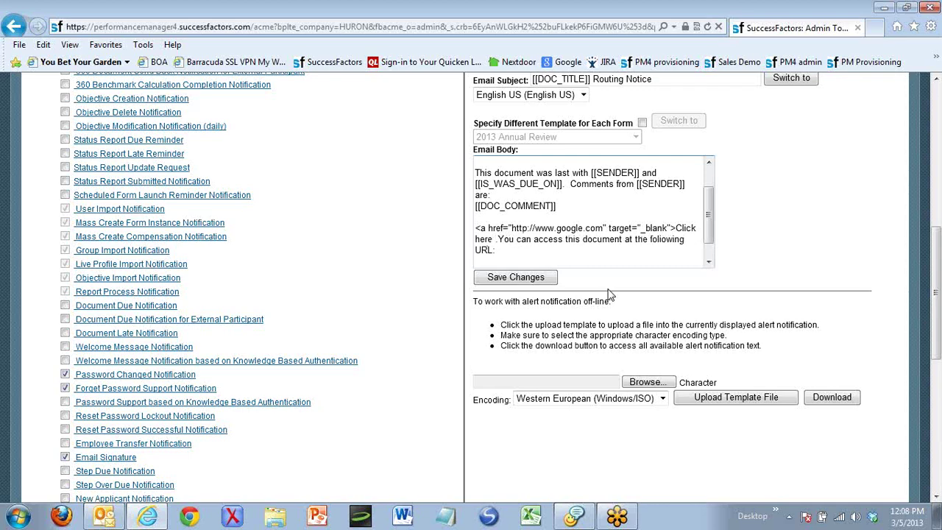
{"action": "key", "text": "Delete"}
{"action": "key", "text": "Delete"}
{"action": "key", "text": "Delete"}
{"action": "key", "text": "Delete"}
{"action": "key", "text": "Delete"}
{"action": "key", "text": "Delete"}
{"action": "key", "text": "Delete"}
{"action": "key", "text": "Delete"}
{"action": "key", "text": "Delete"}
{"action": "key", "text": "Delete"}
{"action": "key", "text": "Delete"}
{"action": "key", "text": "Delete"}
{"action": "key", "text": "Delete"}
{"action": "key", "text": "Delete"}
{"action": "key", "text": "Delete"}
{"action": "key", "text": "Delete"}
{"action": "key", "text": "Delete"}
{"action": "key", "text": "Delete"}
{"action": "key", "text": "Delete"}
{"action": "key", "text": "Delete"}
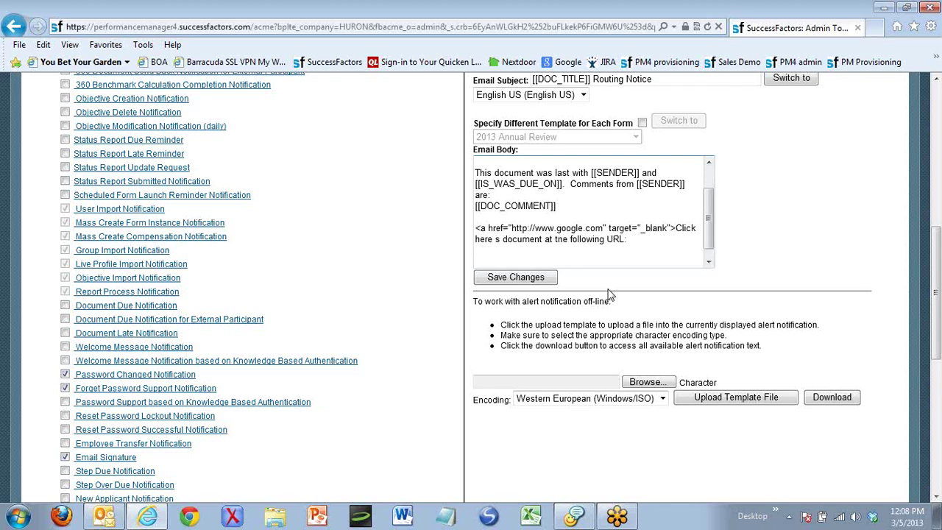
{"action": "key", "text": "Delete"}
{"action": "key", "text": "Delete"}
{"action": "key", "text": "Delete"}
{"action": "key", "text": "Delete"}
{"action": "key", "text": "Delete"}
{"action": "key", "text": "Delete"}
{"action": "key", "text": "Delete"}
{"action": "key", "text": "Delete"}
{"action": "key", "text": "Delete"}
{"action": "key", "text": "Delete"}
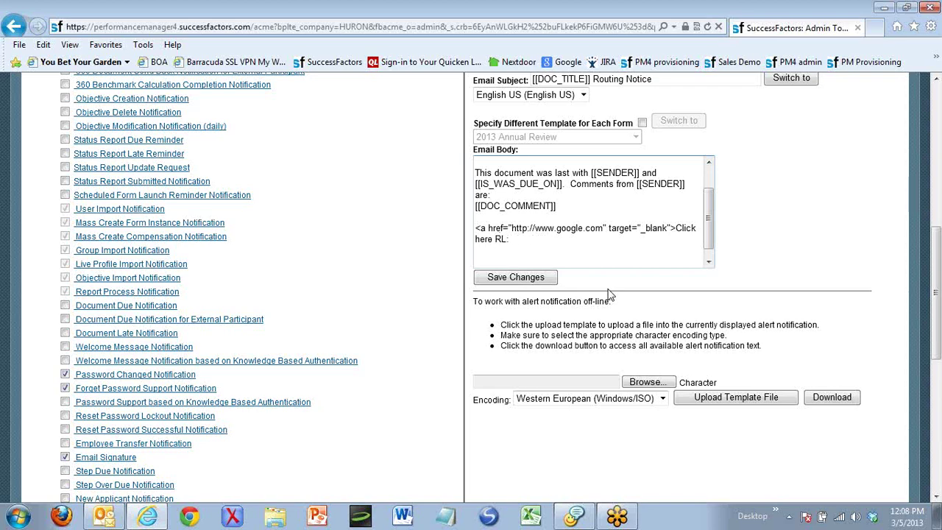
Complete the link text with "to access this document.</a>" after "Click here" and save the Document Routing Notification template.
{"action": "type", "text": "to access this document.M"}
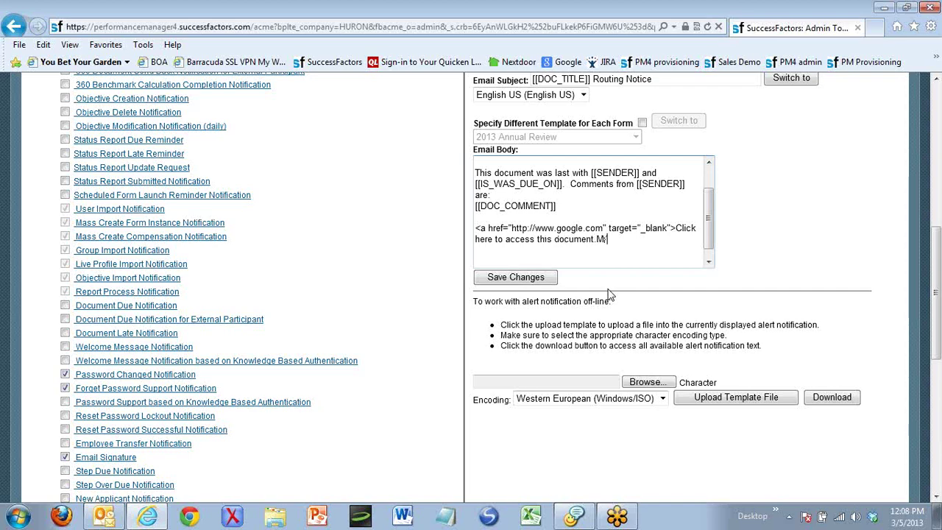
{"action": "key", "text": "BackSpace"}
{"action": "type", "text": "</a>"}
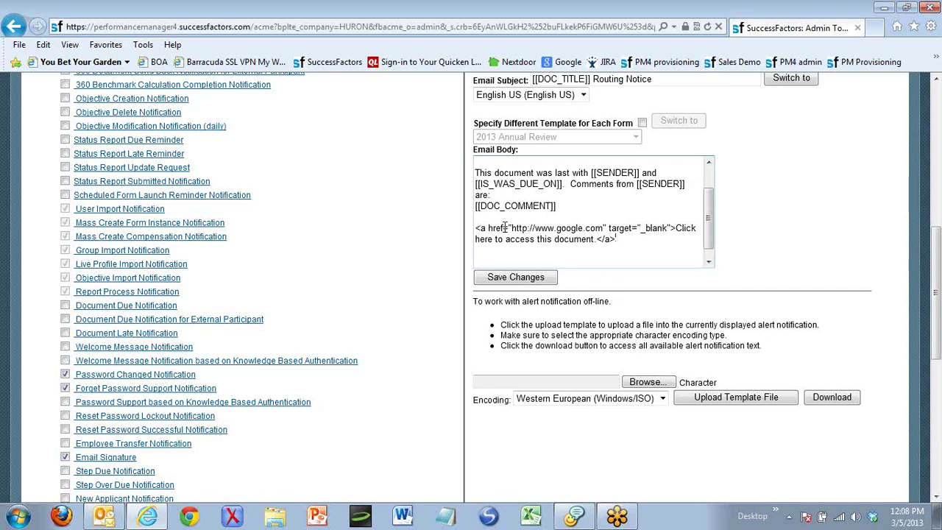
{"action": "left_click", "coordinate": [517, 279]}
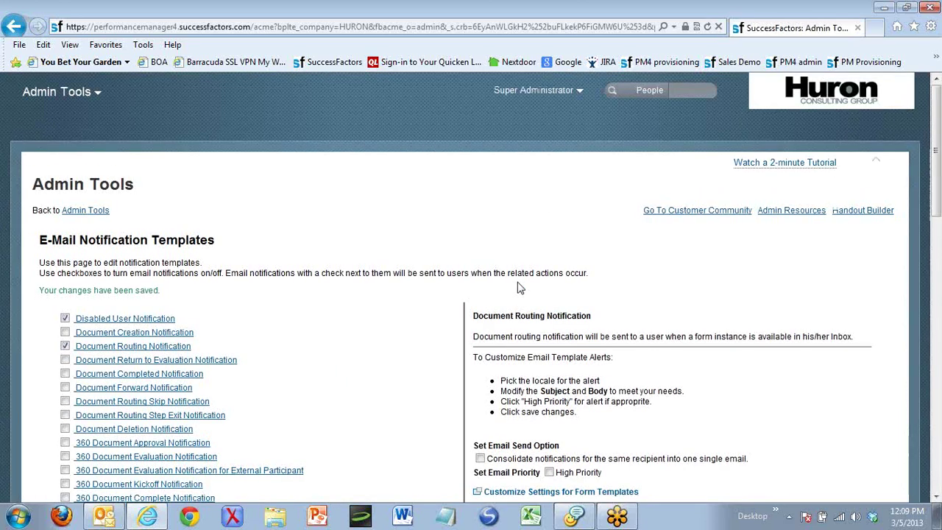
{"action": "scroll", "coordinate": [517, 287], "scroll_direction": "down", "scroll_amount": 3}
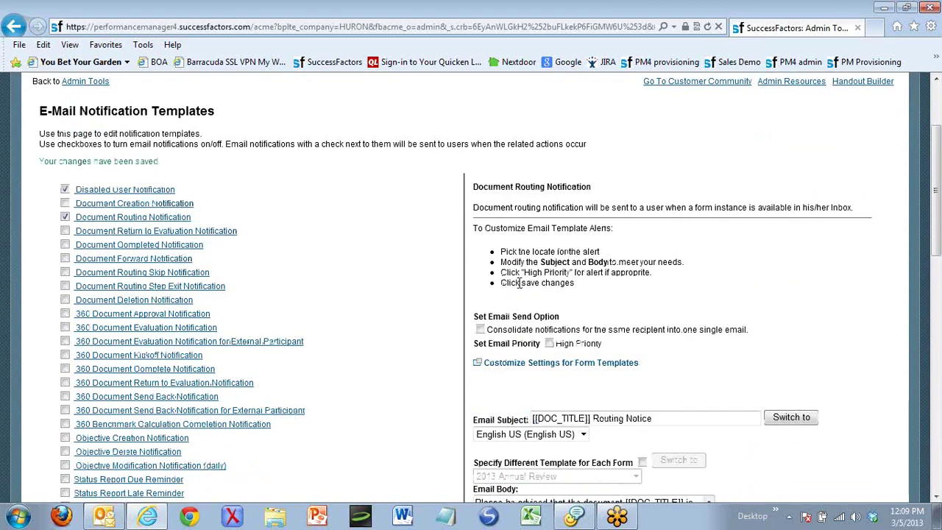
{"action": "scroll", "coordinate": [684, 326], "scroll_direction": "down", "scroll_amount": 5}
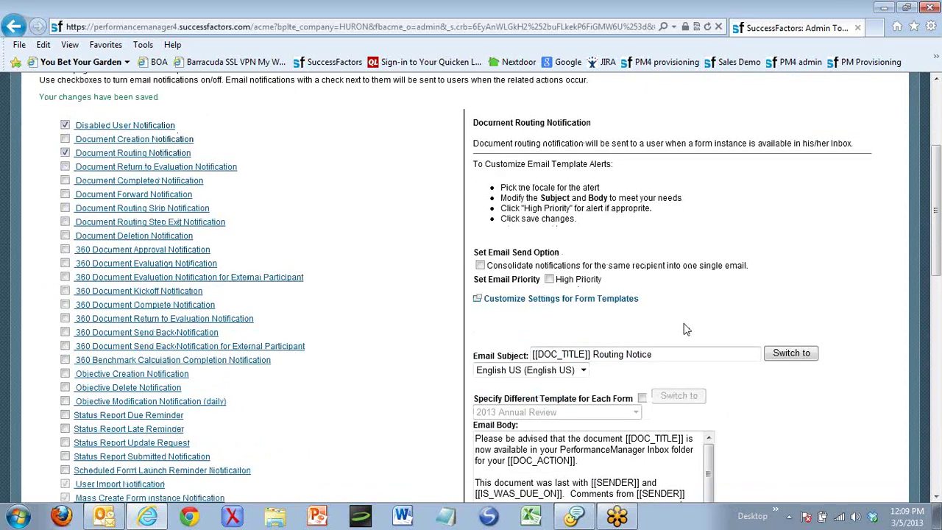
{"action": "left_click_drag", "start_coordinate": [712, 368], "coordinate": [712, 394]}
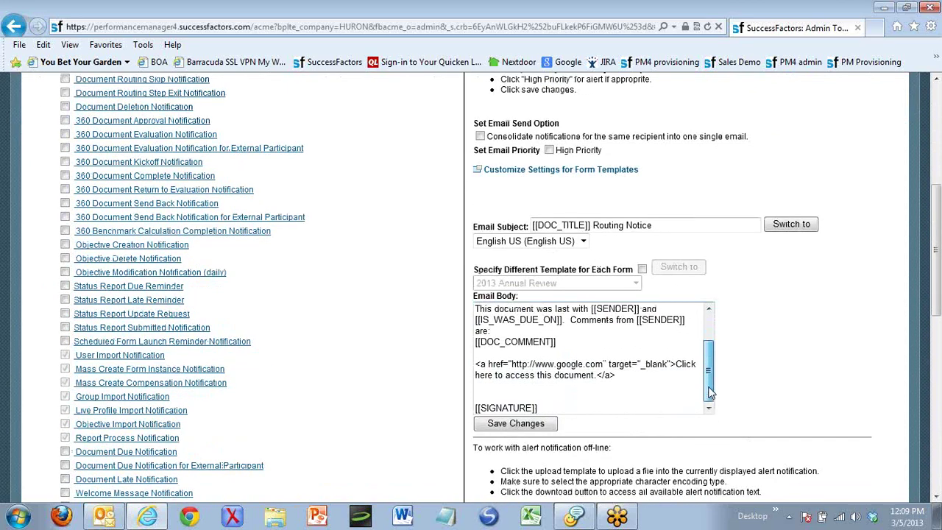
{"action": "left_click", "coordinate": [513, 364]}
{"action": "key", "text": "shift+Home"}
{"action": "left_click_drag", "start_coordinate": [513, 364], "coordinate": [602, 360]}
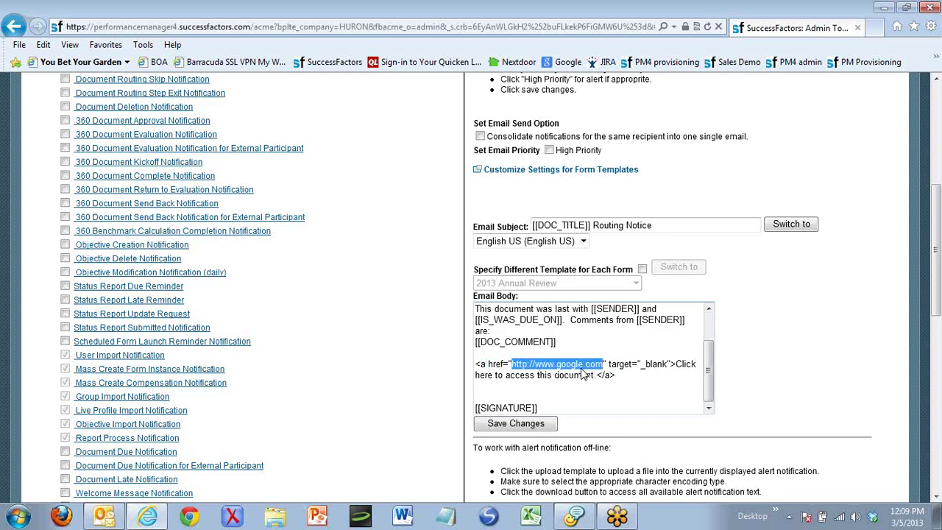
{"action": "left_click", "coordinate": [768, 400]}
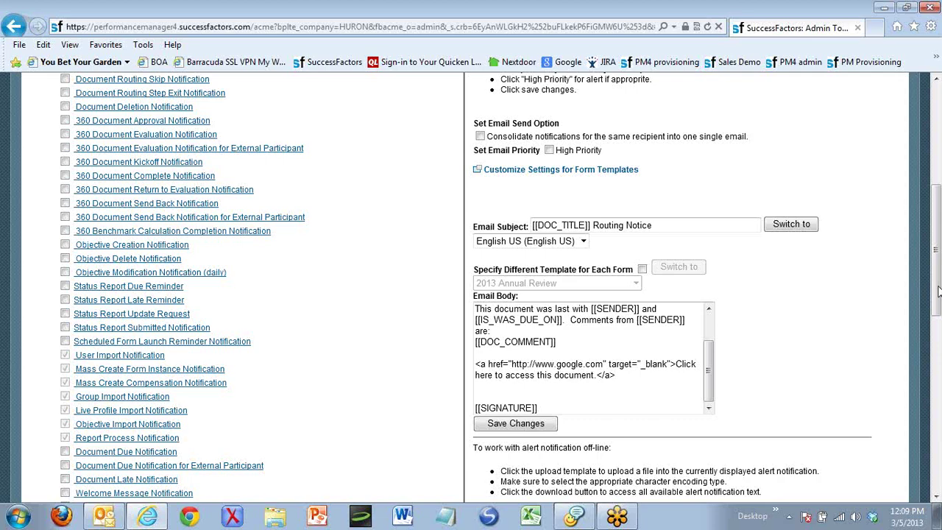
Leave the E-Mail Notification Templates page and return to the main Admin Tools page.
{"action": "left_click_drag", "start_coordinate": [938, 292], "coordinate": [937, 143]}
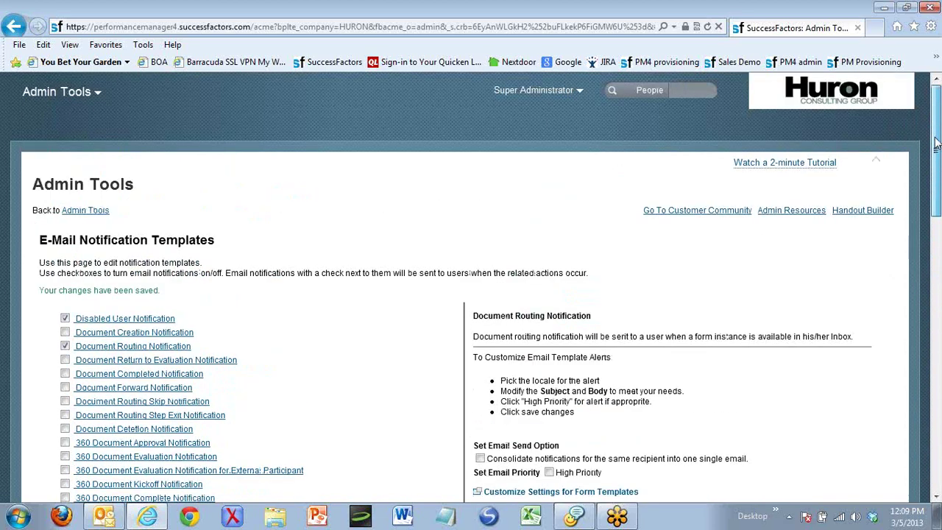
{"action": "left_click", "coordinate": [522, 96]}
{"action": "left_click", "coordinate": [548, 153]}
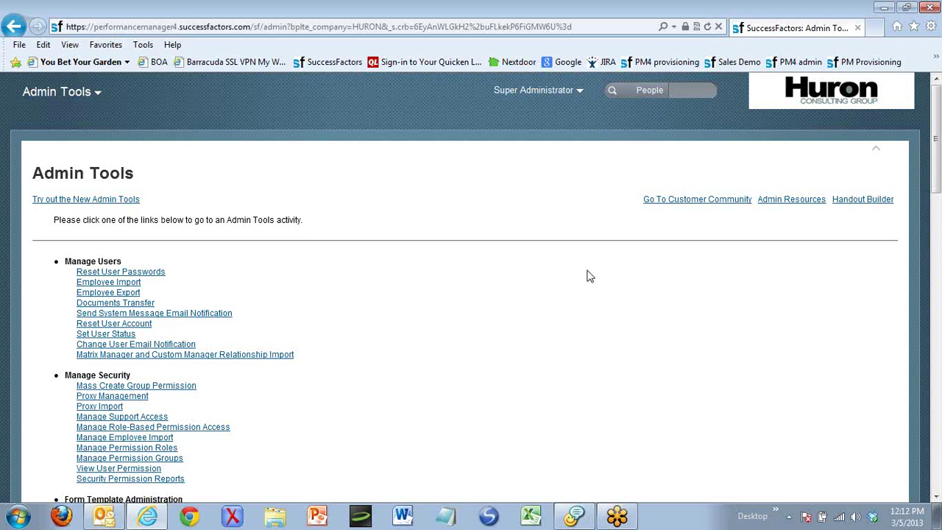
Switch to Outlook, open Group Access Rights.xlsx from the User Groups message in the 01a_Huron RBP folder, and enable editing in Excel.
{"action": "left_click", "coordinate": [122, 519]}
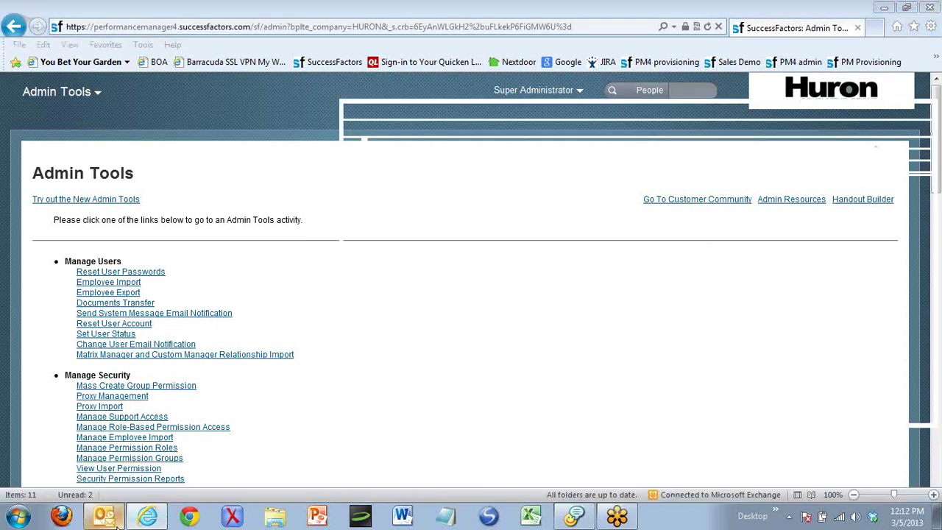
{"action": "left_click_drag", "start_coordinate": [148, 147], "coordinate": [157, 206]}
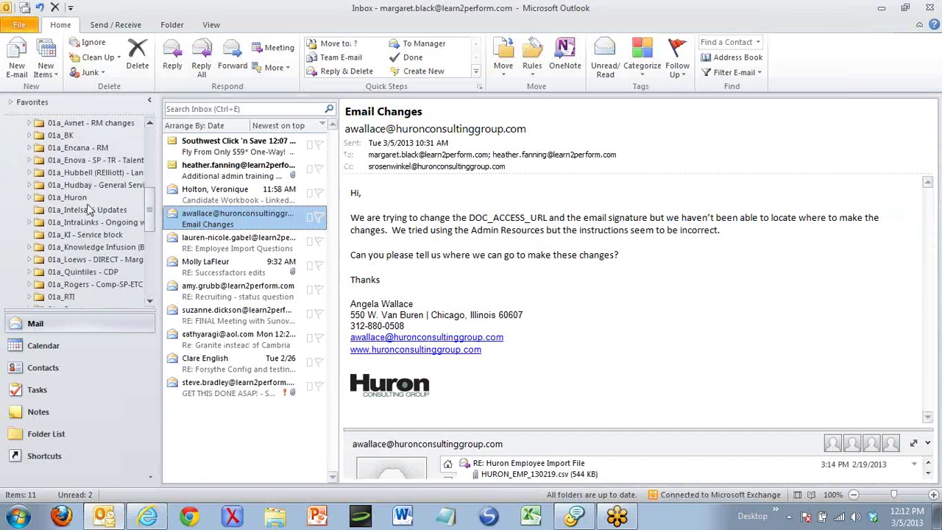
{"action": "left_click", "coordinate": [29, 197]}
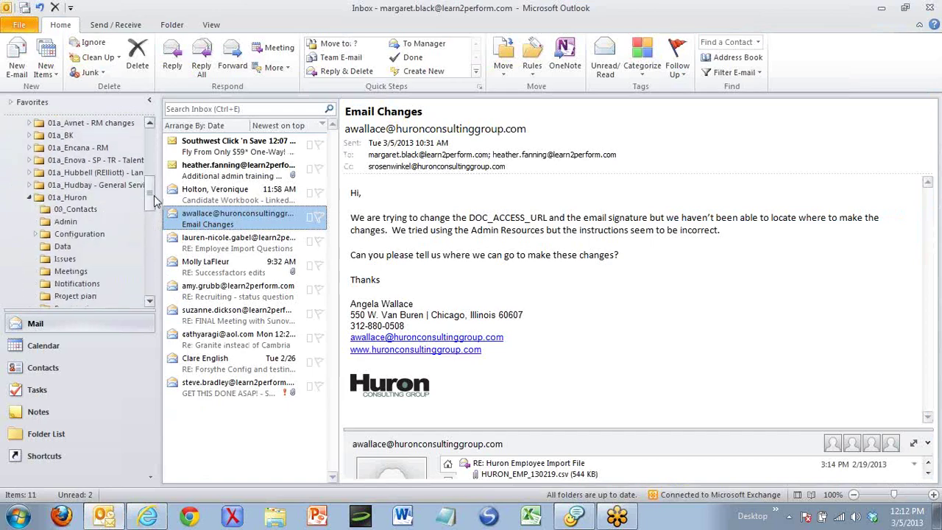
{"action": "scroll", "coordinate": [87, 228], "scroll_direction": "down", "scroll_amount": 3}
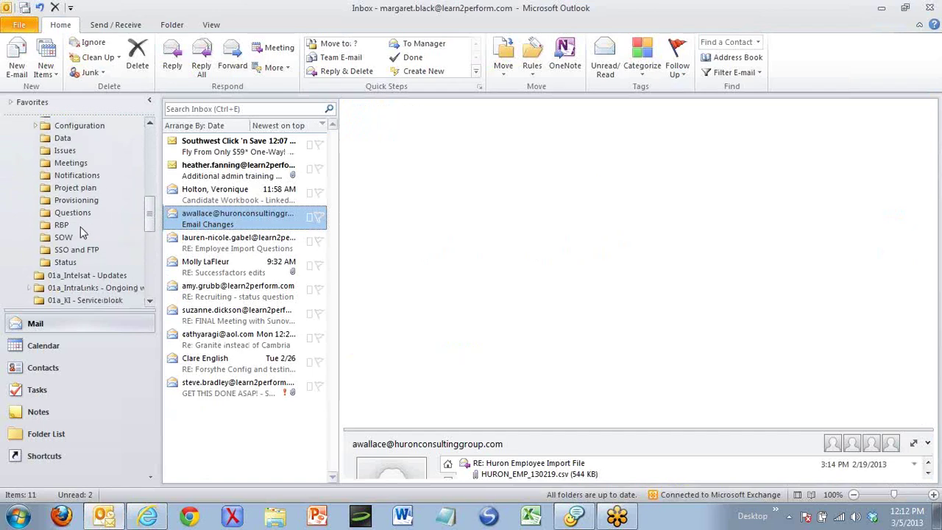
{"action": "left_click", "coordinate": [80, 227]}
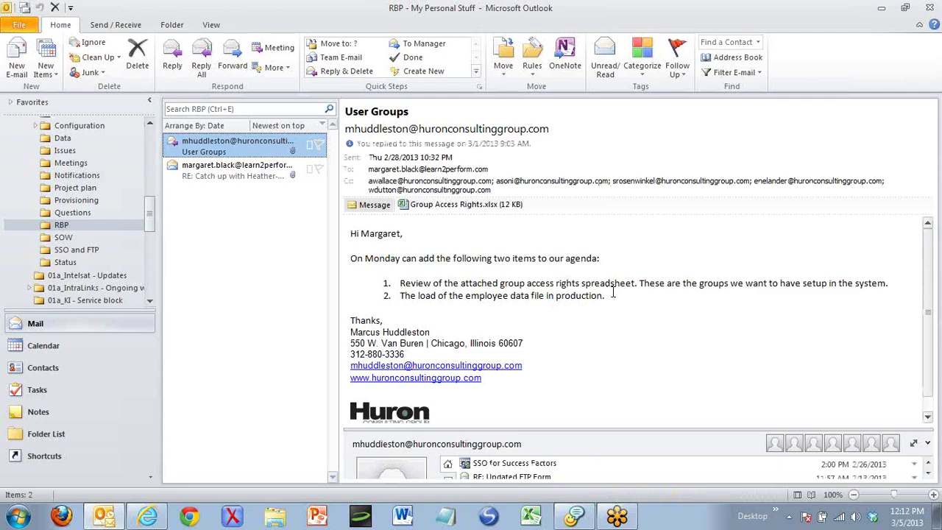
{"action": "double_click", "coordinate": [446, 210]}
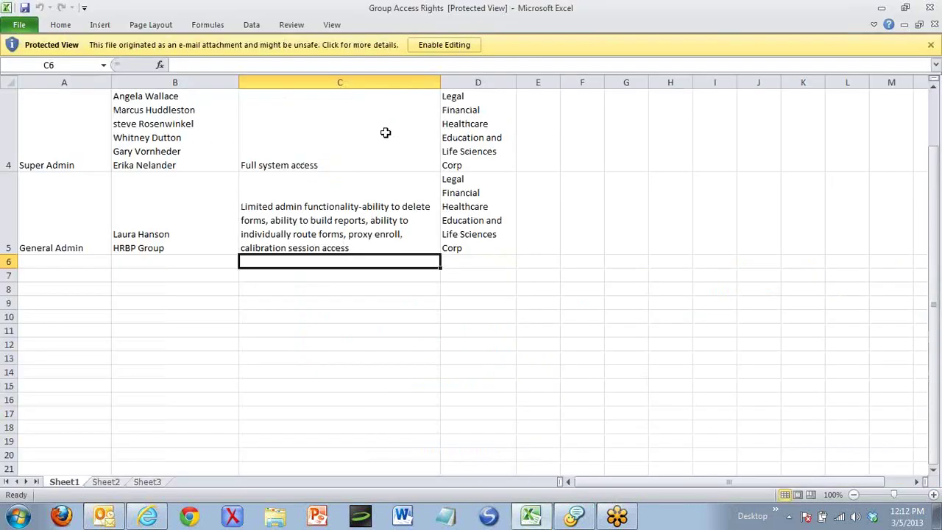
{"action": "left_click", "coordinate": [442, 44]}
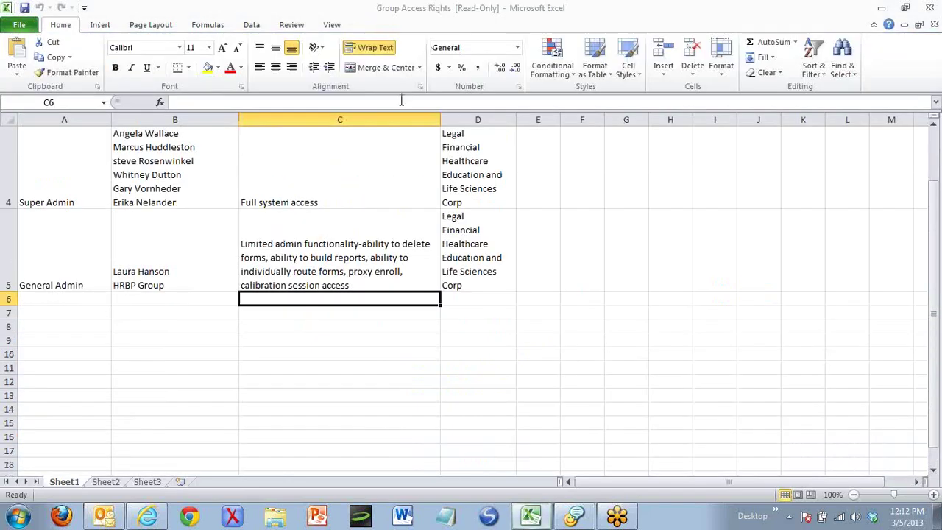
Return to Outlook and forward the User Groups message with its Group Access Rights.xlsx attachment to the colleague's e-mail address.
{"action": "key", "text": "alt+Tab"}
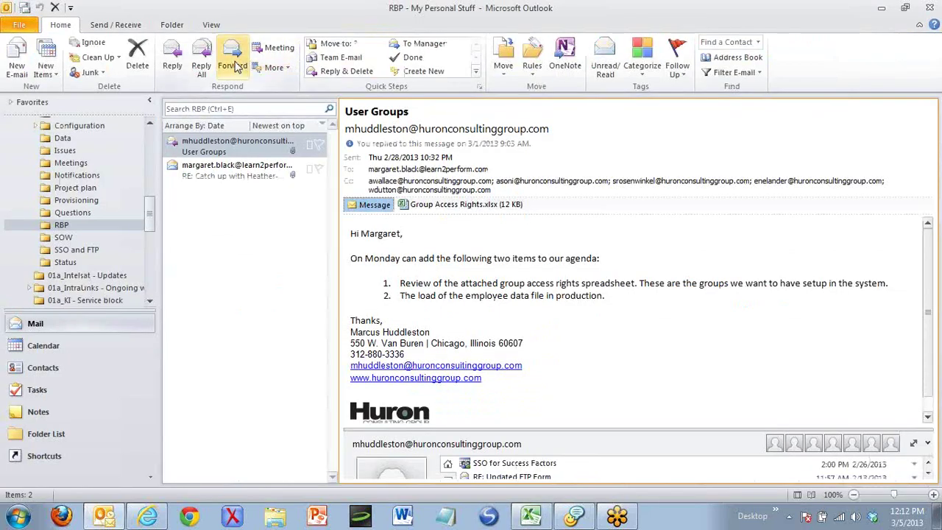
{"action": "left_click", "coordinate": [233, 65]}
{"action": "type", "text": "hea"}
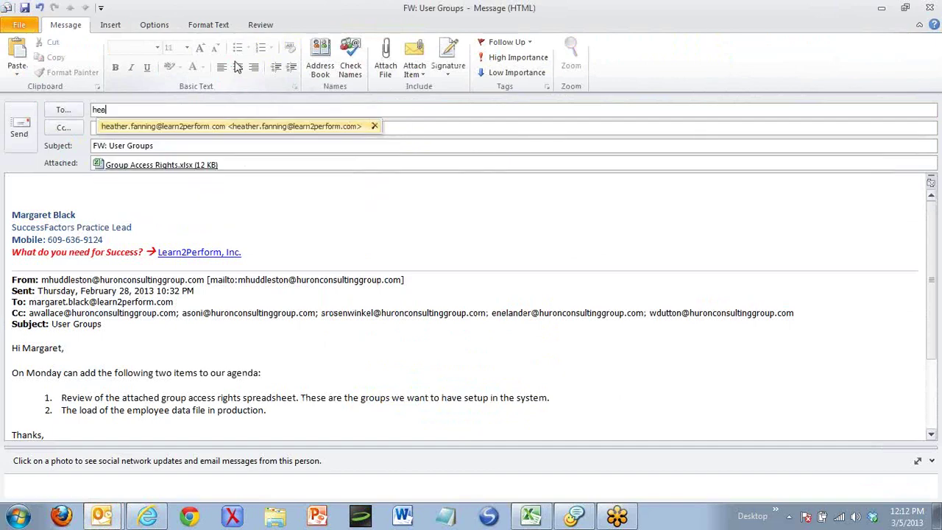
{"action": "key", "text": "Return"}
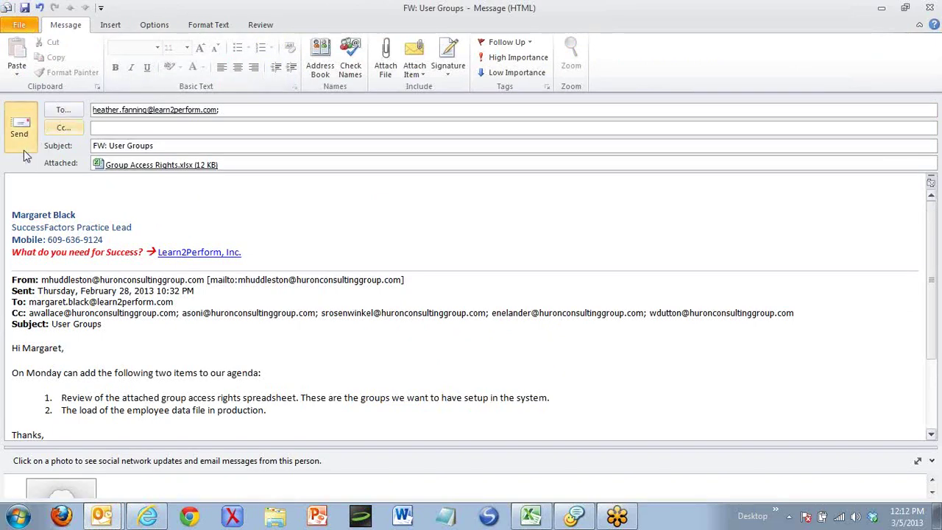
{"action": "left_click", "coordinate": [19, 126]}
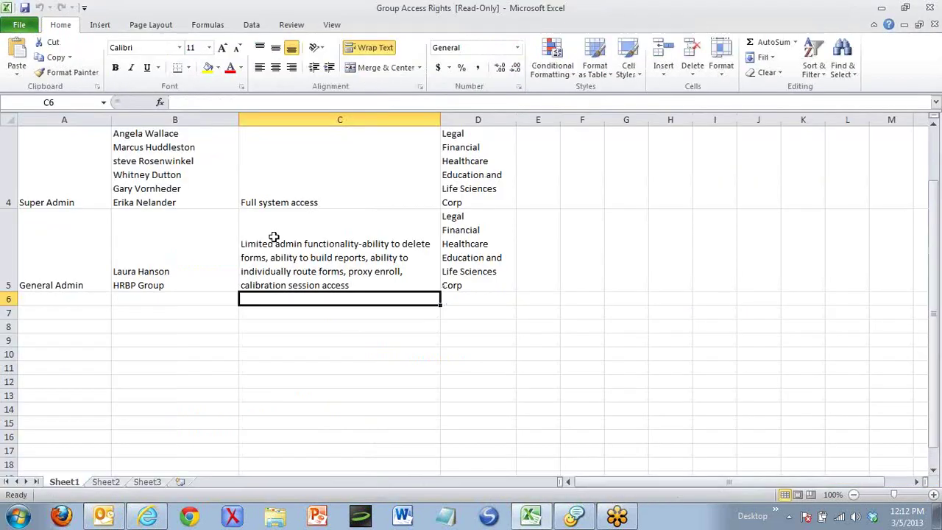
Examine the user group titles, members, system access and department access listed on Sheet1 of the Group Access Rights workbook.
{"action": "scroll", "coordinate": [140, 412], "scroll_direction": "up", "scroll_amount": 2}
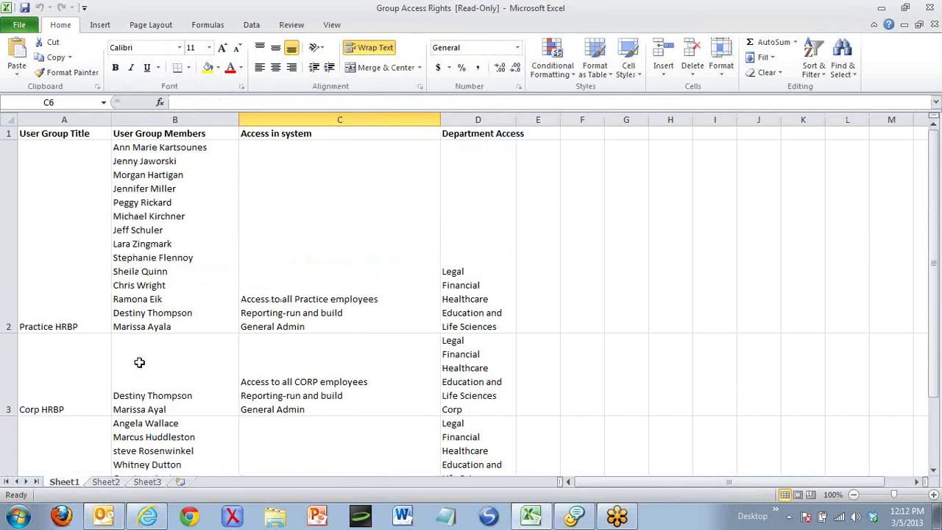
{"action": "scroll", "coordinate": [95, 269], "scroll_direction": "down", "scroll_amount": 10}
{"action": "scroll", "coordinate": [95, 269], "scroll_direction": "up", "scroll_amount": 9}
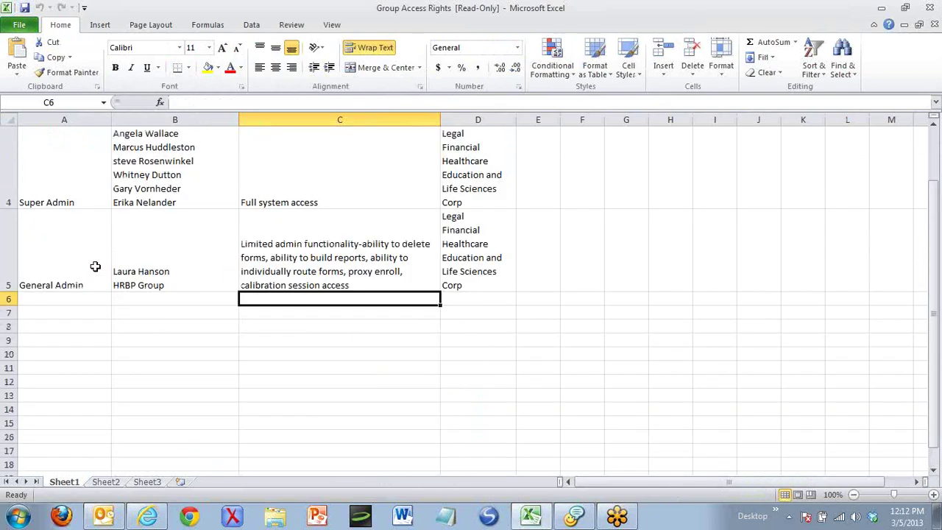
{"action": "left_click", "coordinate": [74, 258]}
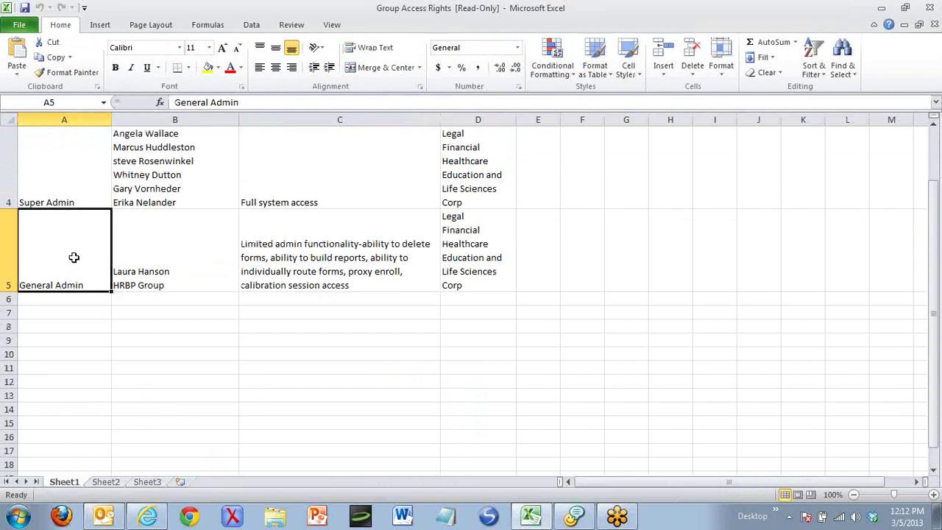
{"action": "key", "text": "Up"}
{"action": "key", "text": "Up"}
{"action": "key", "text": "Up"}
{"action": "key", "text": "Up"}
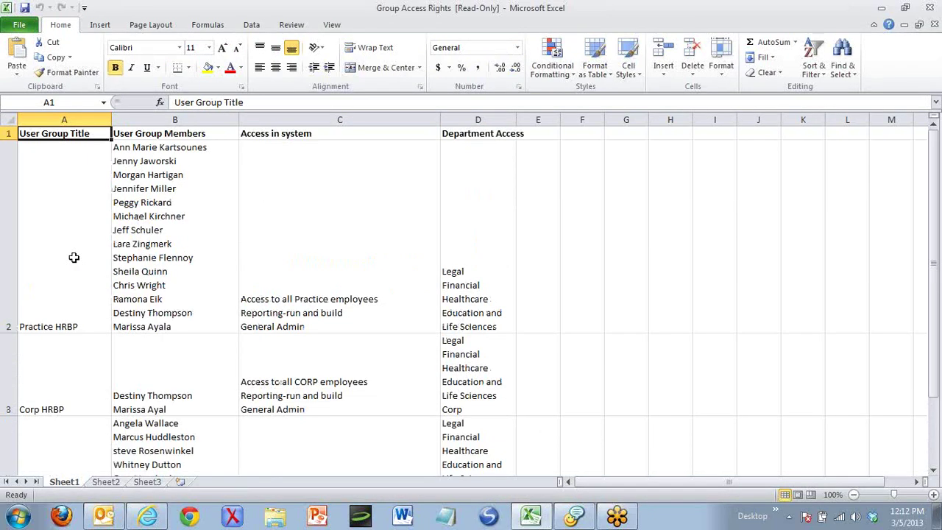
Review the Practice HRBP, Corp HRBP, Super Admin and General Admin entries in the User Group Title column.
{"action": "key", "text": "Down"}
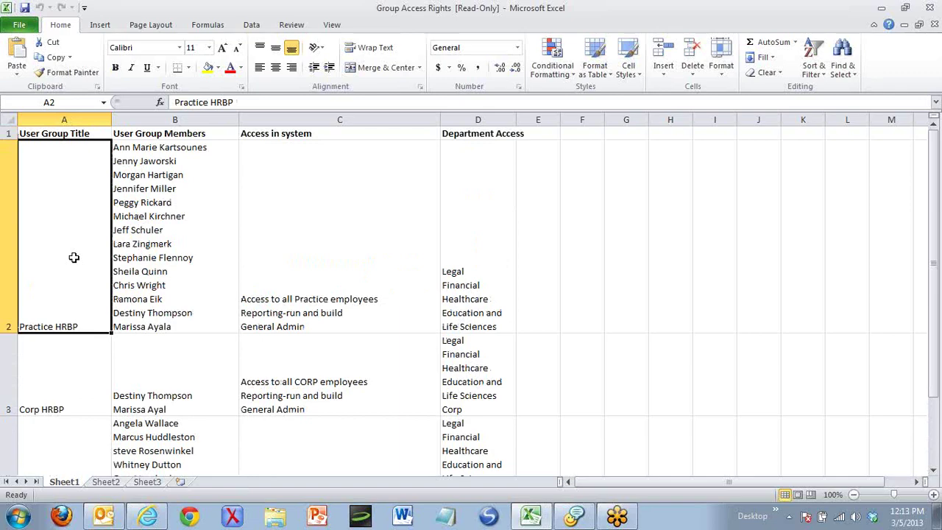
{"action": "key", "text": "Down"}
{"action": "key", "text": "Down"}
{"action": "key", "text": "Up"}
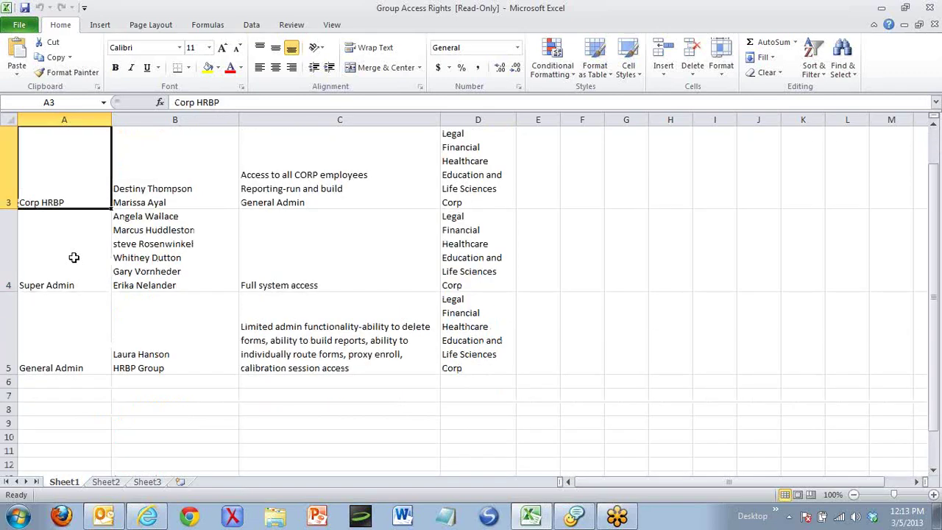
{"action": "key", "text": "Up"}
{"action": "key", "text": "Down"}
{"action": "key", "text": "Down"}
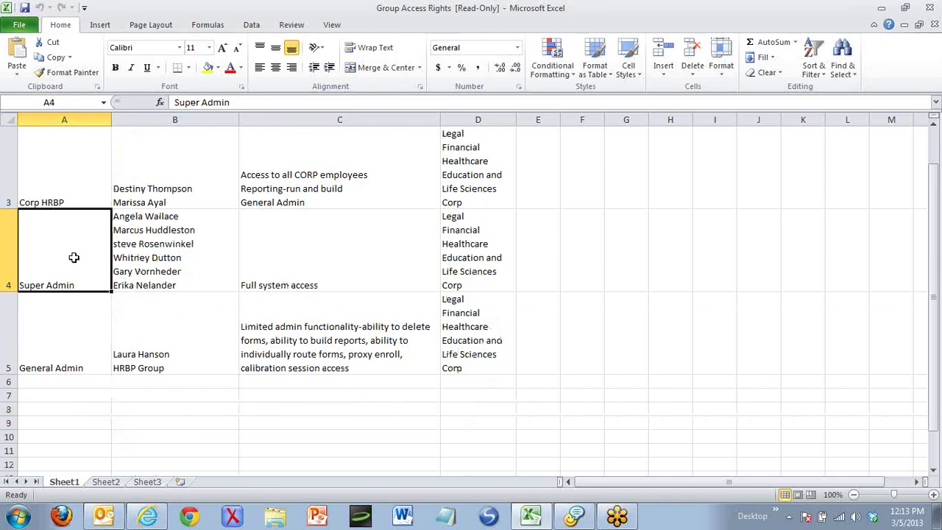
{"action": "key", "text": "Down"}
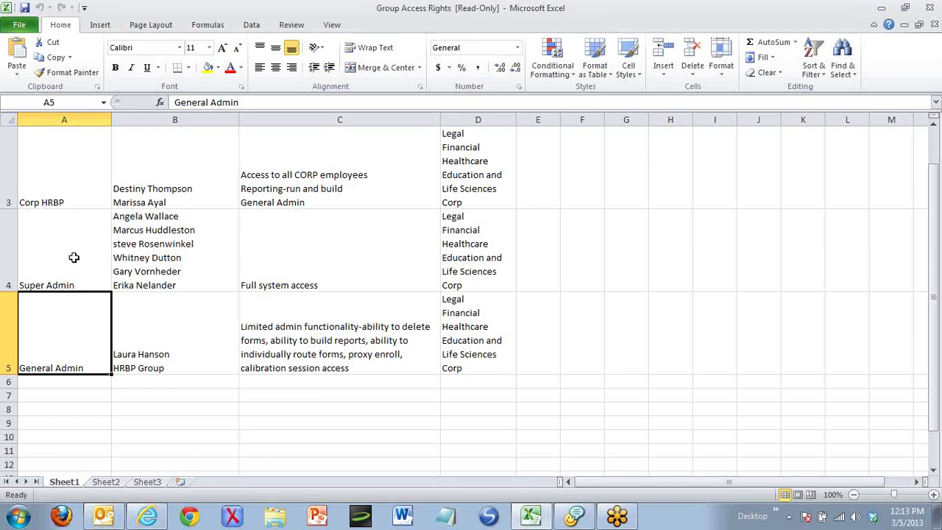
{"action": "key", "text": "Up"}
{"action": "key", "text": "Up"}
{"action": "key", "text": "Up"}
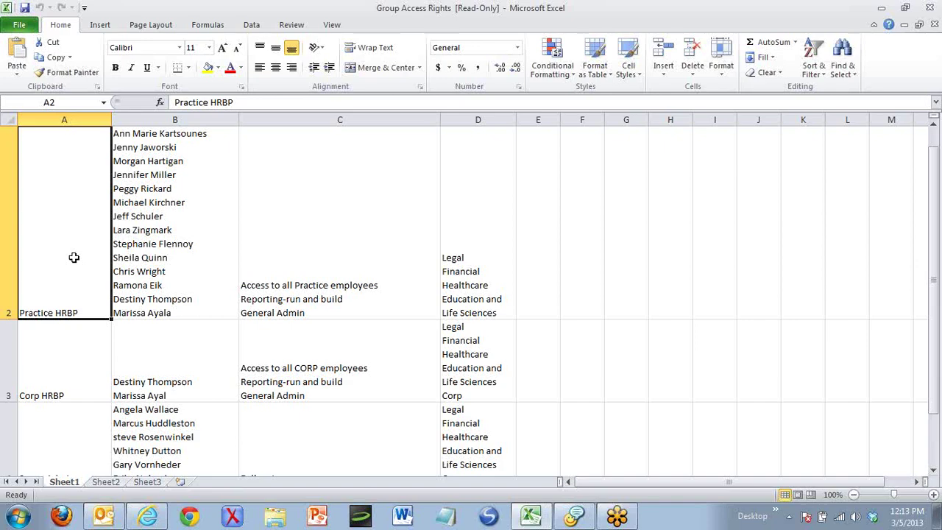
{"action": "key", "text": "Down"}
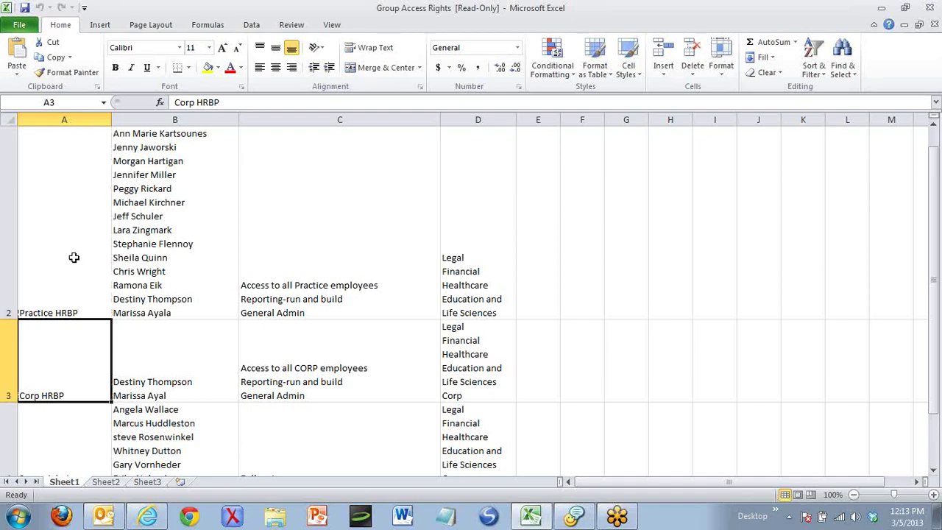
Examine the members and system access listed for the Practice HRBP group, checking them against the other groups' rows.
{"action": "key", "text": "Right"}
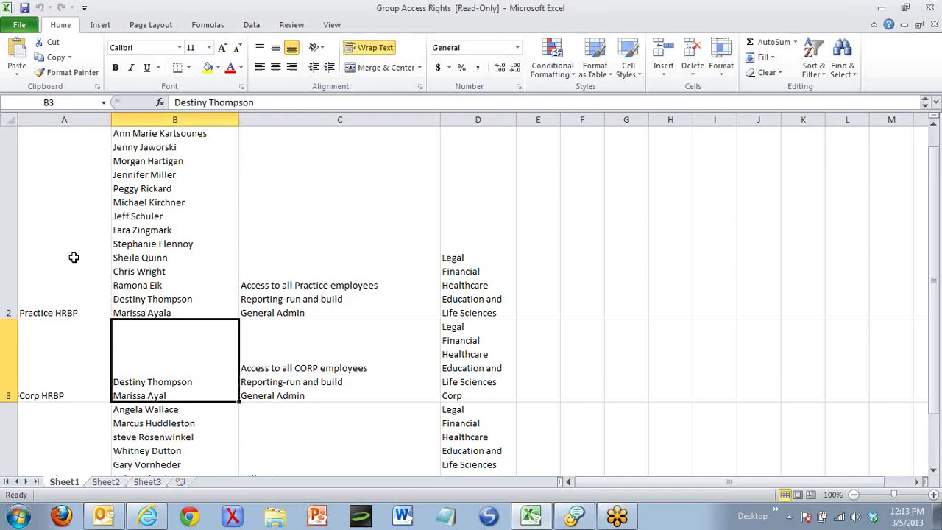
{"action": "key", "text": "Left"}
{"action": "key", "text": "Up"}
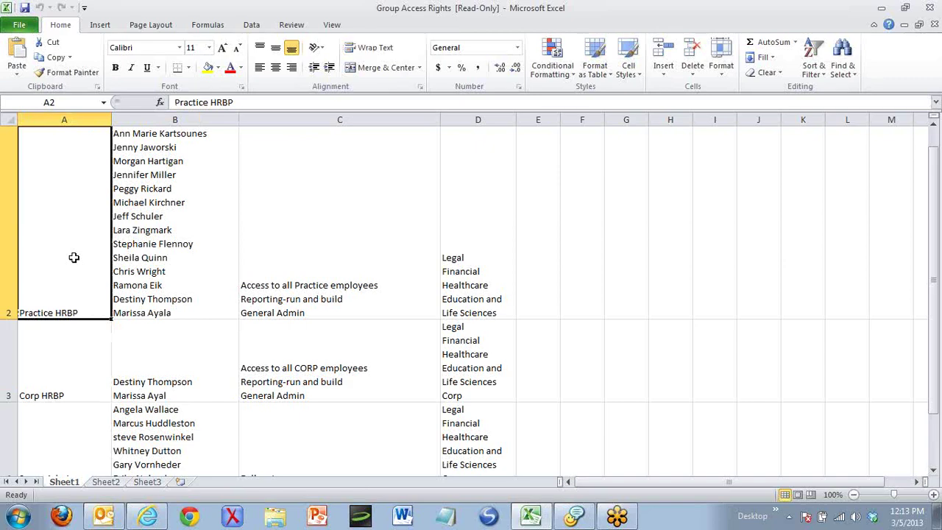
{"action": "key", "text": "Right"}
{"action": "key", "text": "Right"}
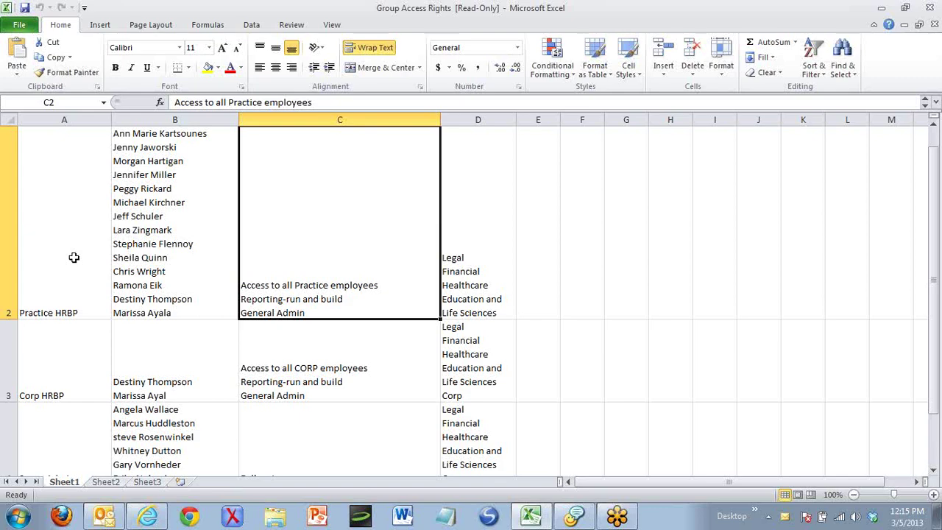
{"action": "left_click", "coordinate": [73, 257]}
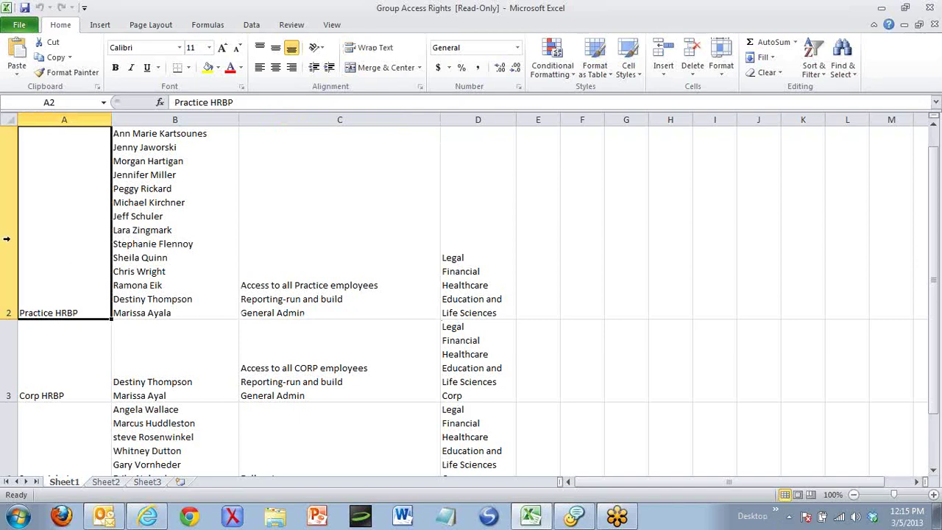
{"action": "left_click", "coordinate": [5, 239]}
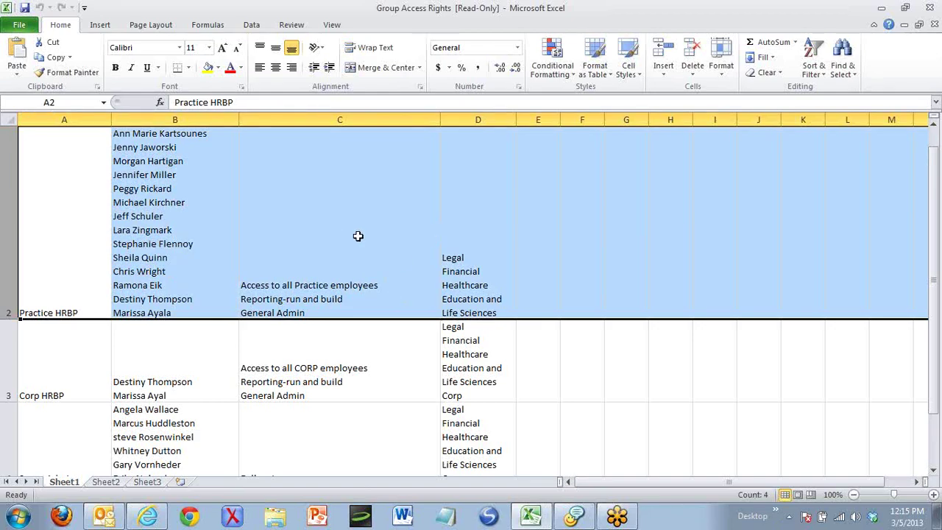
{"action": "left_click", "coordinate": [314, 288]}
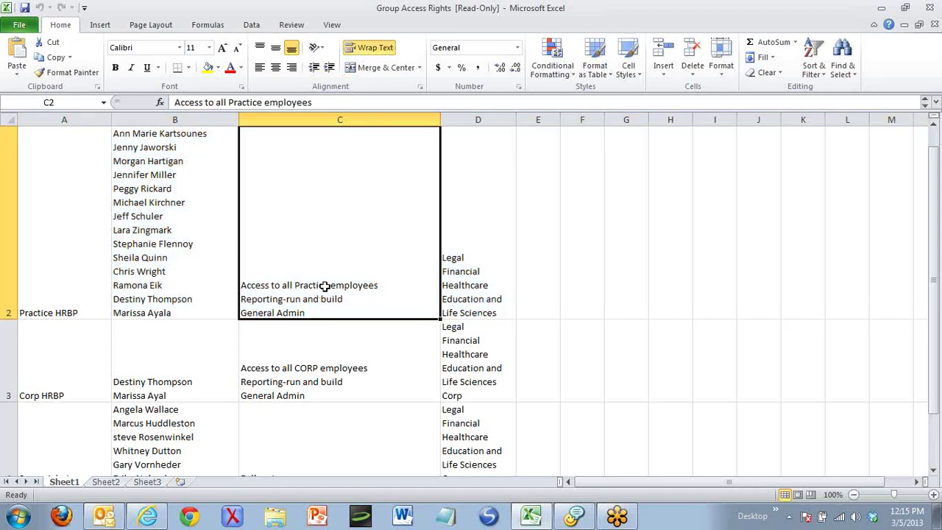
{"action": "left_click", "coordinate": [190, 240]}
{"action": "left_click", "coordinate": [314, 270]}
{"action": "scroll", "coordinate": [450, 313], "scroll_direction": "down", "scroll_amount": 3}
{"action": "scroll", "coordinate": [450, 314], "scroll_direction": "up", "scroll_amount": 4}
{"action": "scroll", "coordinate": [445, 326], "scroll_direction": "down", "scroll_amount": 1}
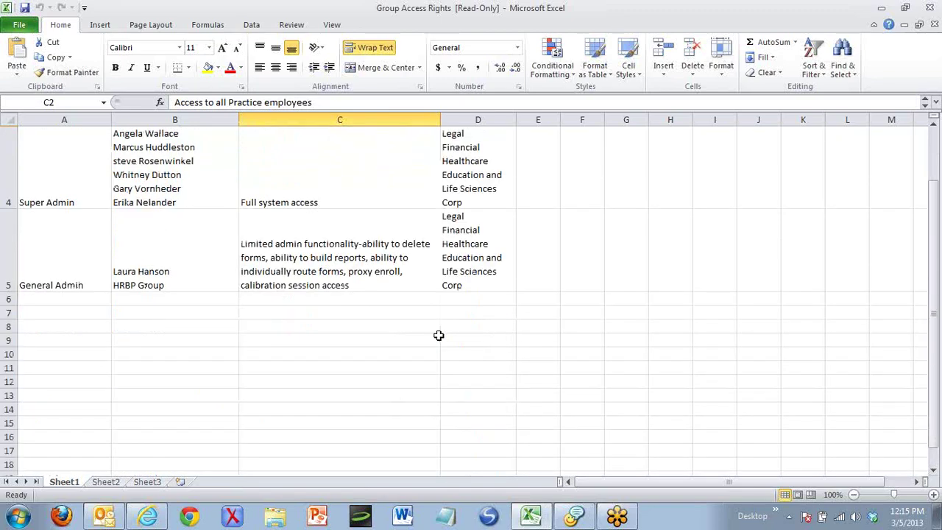
Compare the General Admin group's members and limited admin functionality with the Practice HRBP group's members and system access.
{"action": "left_click", "coordinate": [369, 277]}
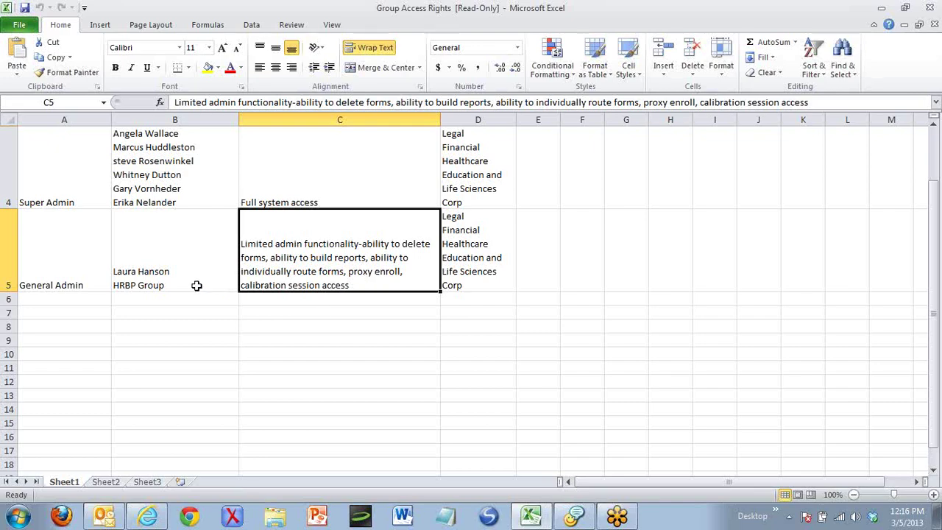
{"action": "left_click", "coordinate": [174, 276]}
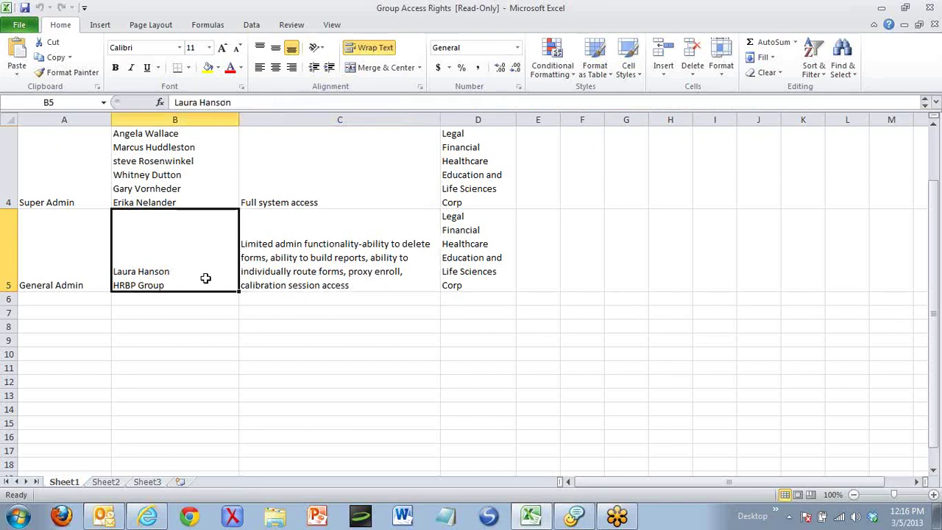
{"action": "left_click", "coordinate": [333, 256]}
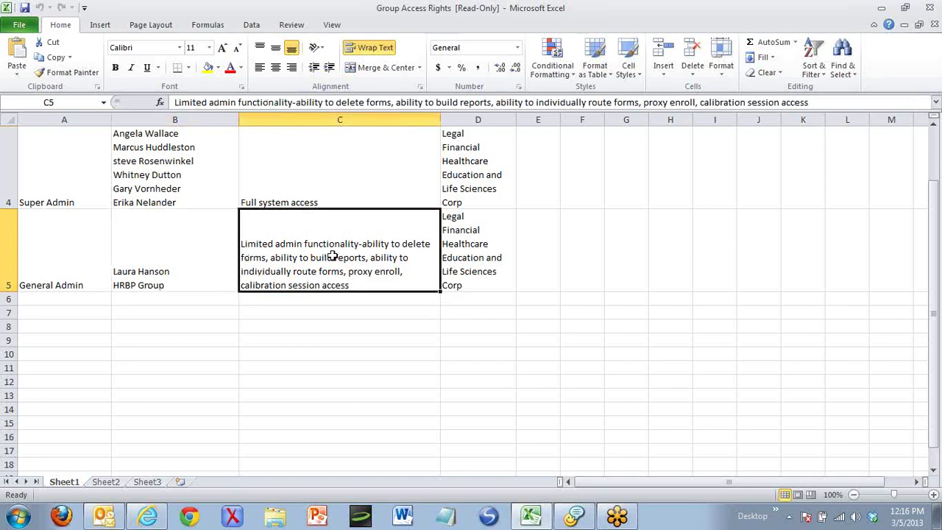
{"action": "scroll", "coordinate": [332, 256], "scroll_direction": "up", "scroll_amount": 1}
{"action": "left_click", "coordinate": [176, 232]}
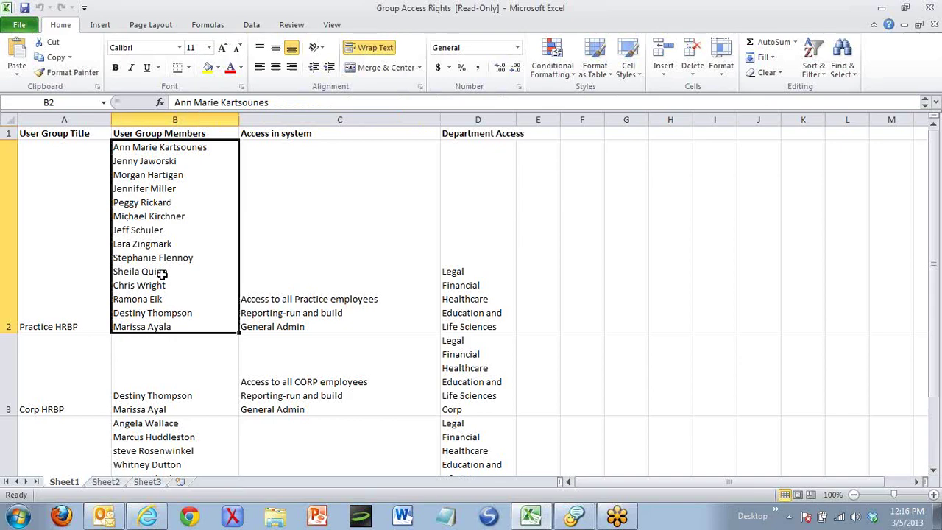
{"action": "left_click", "coordinate": [324, 294]}
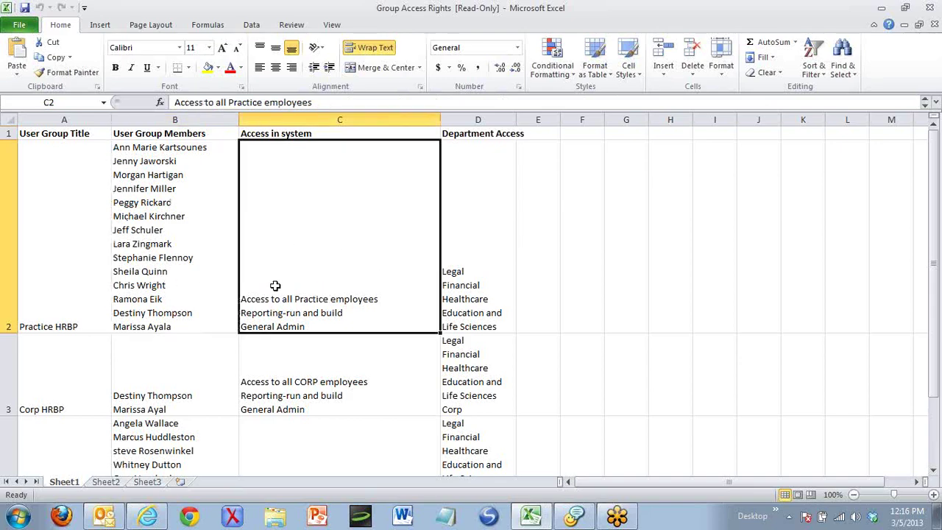
{"action": "left_click", "coordinate": [180, 219]}
{"action": "left_click", "coordinate": [373, 239]}
{"action": "scroll", "coordinate": [301, 304], "scroll_direction": "down", "scroll_amount": 6}
{"action": "scroll", "coordinate": [301, 304], "scroll_direction": "up", "scroll_amount": 6}
{"action": "scroll", "coordinate": [301, 309], "scroll_direction": "down", "scroll_amount": 1}
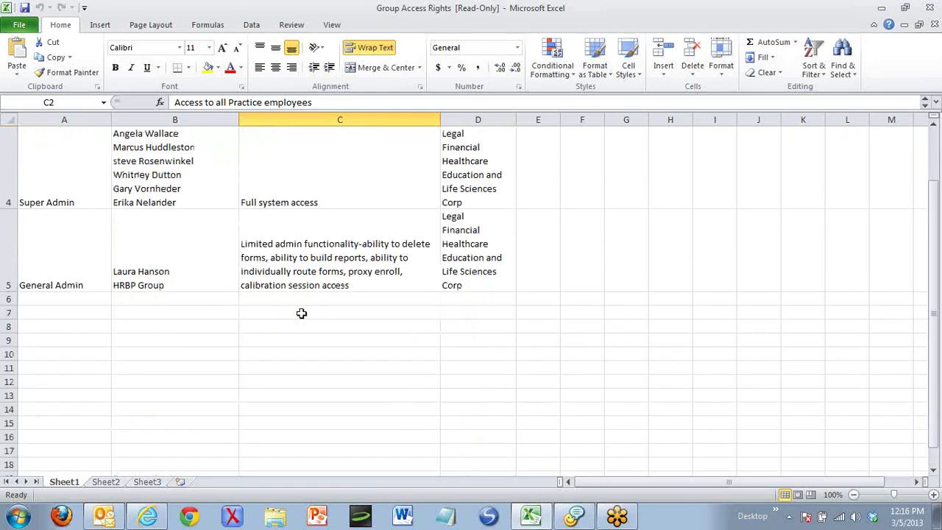
Display the sheet at 80% and examine the members of each user group, down to the General Admin row.
{"action": "left_click", "coordinate": [854, 494]}
{"action": "left_click", "coordinate": [854, 495]}
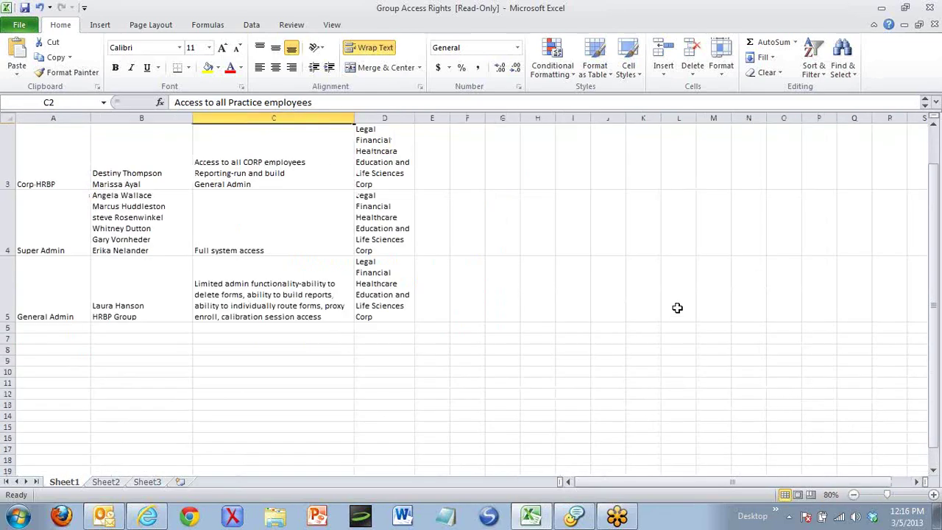
{"action": "scroll", "coordinate": [677, 310], "scroll_direction": "up", "scroll_amount": 1}
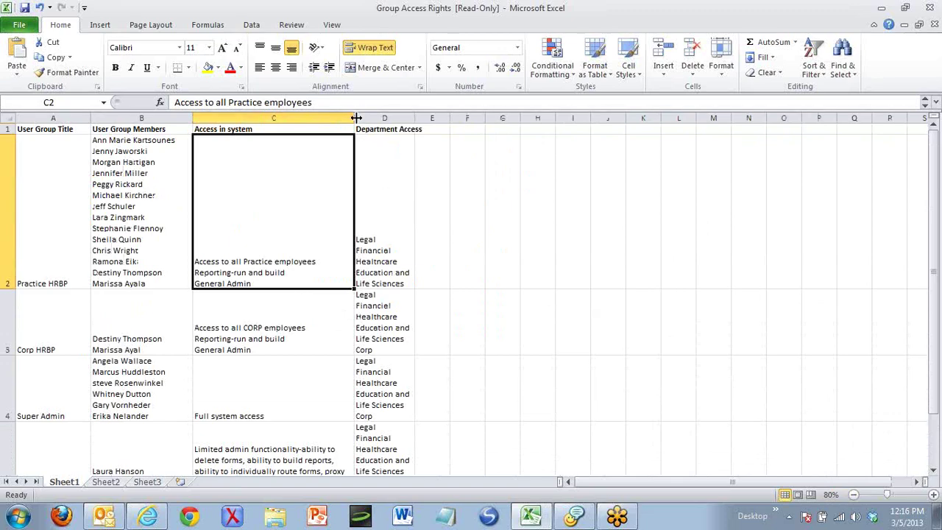
{"action": "left_click", "coordinate": [126, 204]}
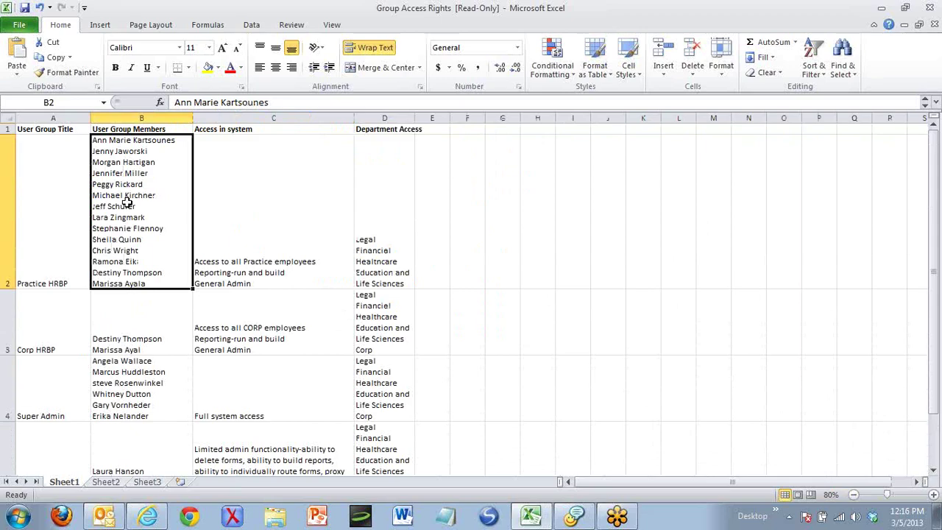
{"action": "left_click", "coordinate": [149, 313]}
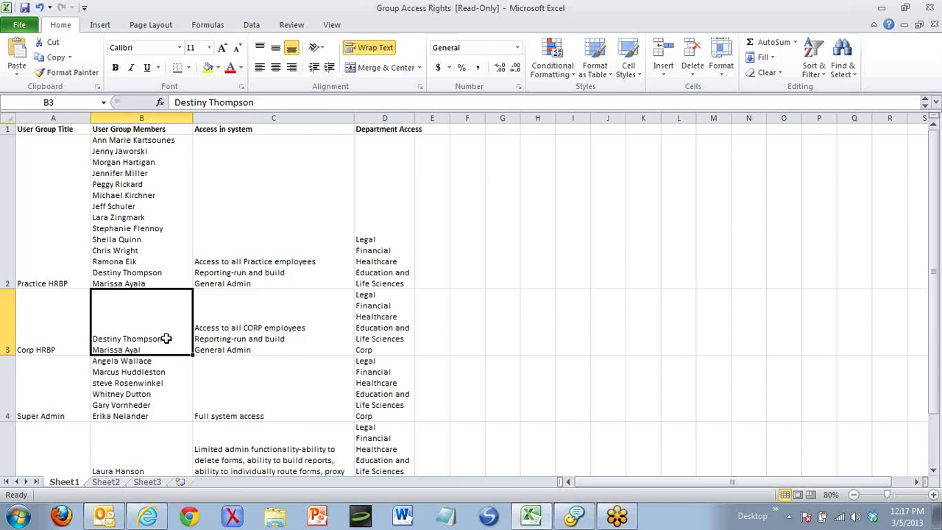
{"action": "left_click", "coordinate": [156, 379]}
{"action": "left_click", "coordinate": [147, 448]}
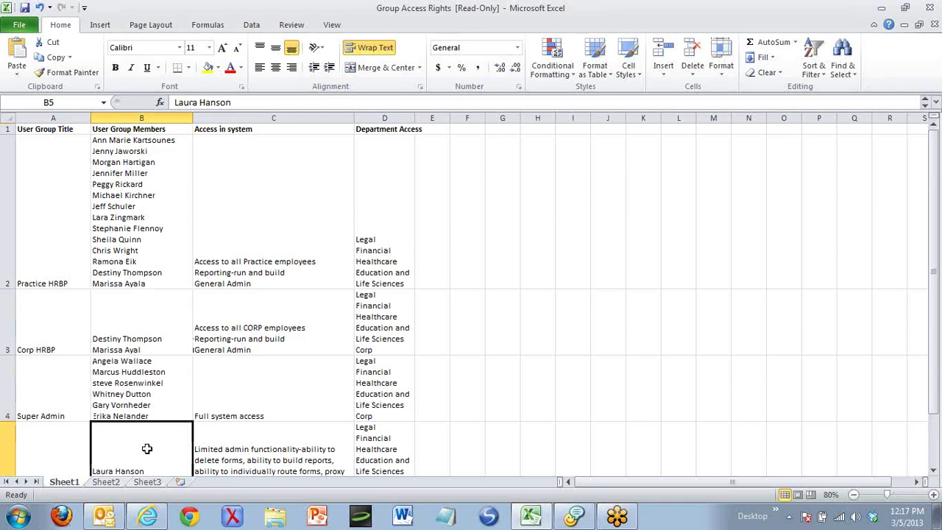
{"action": "scroll", "coordinate": [145, 448], "scroll_direction": "down", "scroll_amount": 1}
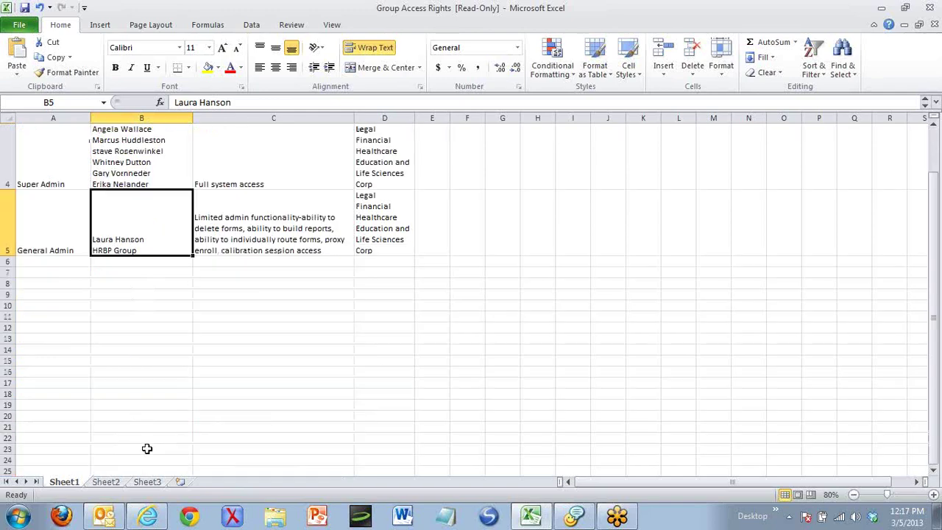
{"action": "left_click", "coordinate": [8, 223]}
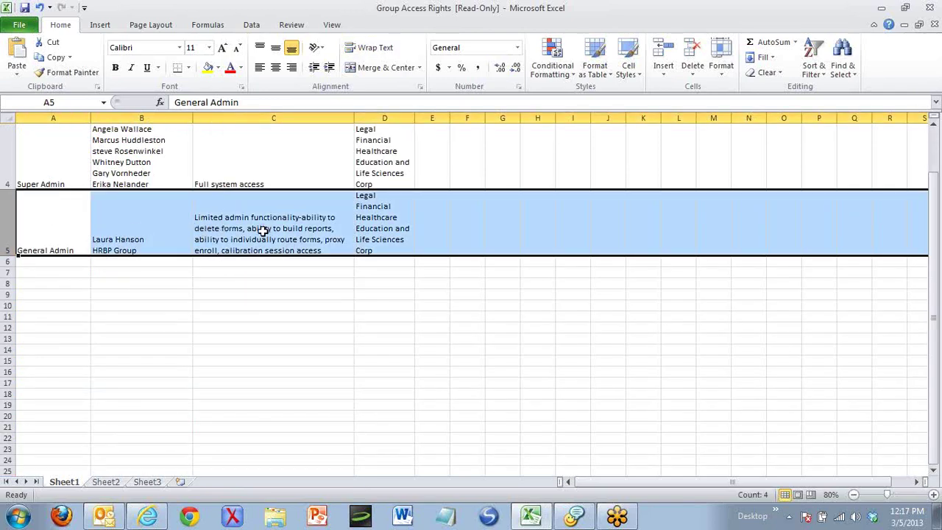
{"action": "left_click", "coordinate": [65, 226]}
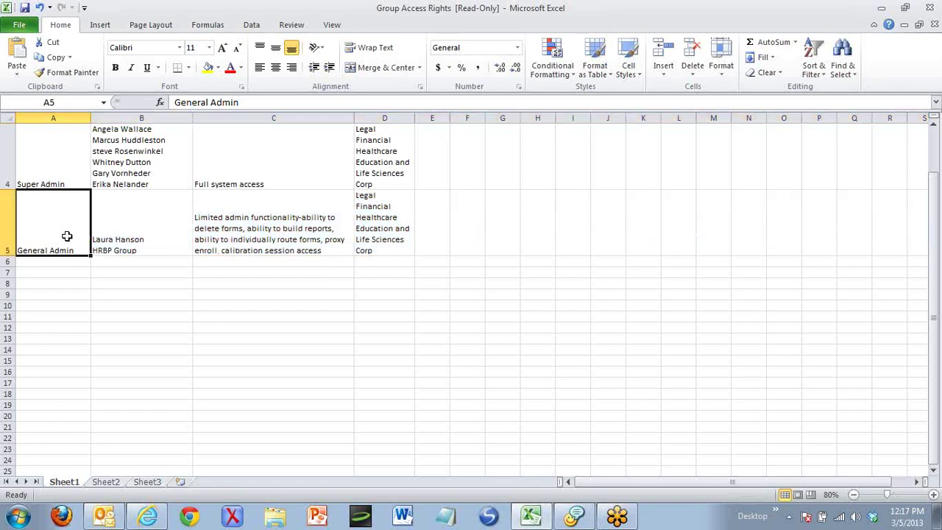
{"action": "scroll", "coordinate": [66, 235], "scroll_direction": "up", "scroll_amount": 1}
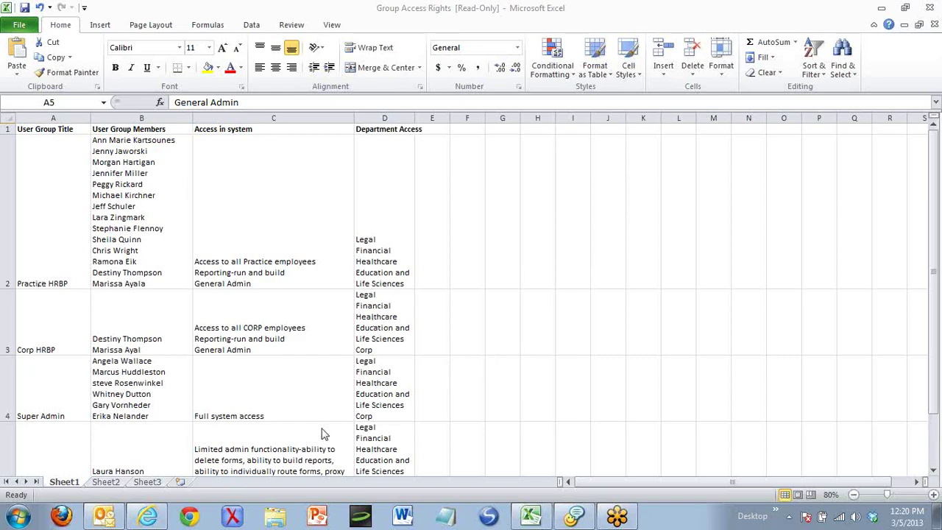
Switch to SuccessFactors in Internet Explorer and open Manage Permission Groups from the Admin Tools page.
{"action": "mouse_move", "coordinate": [151, 521]}
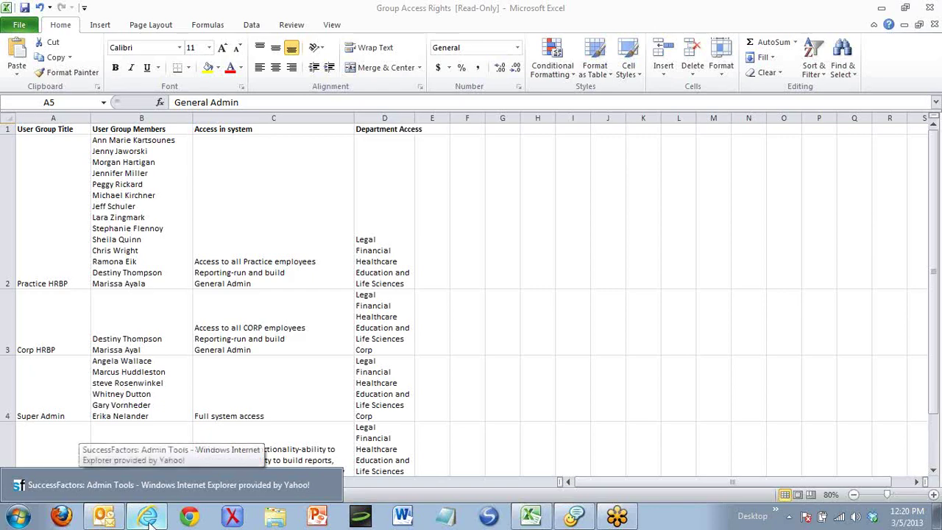
{"action": "left_click", "coordinate": [147, 519]}
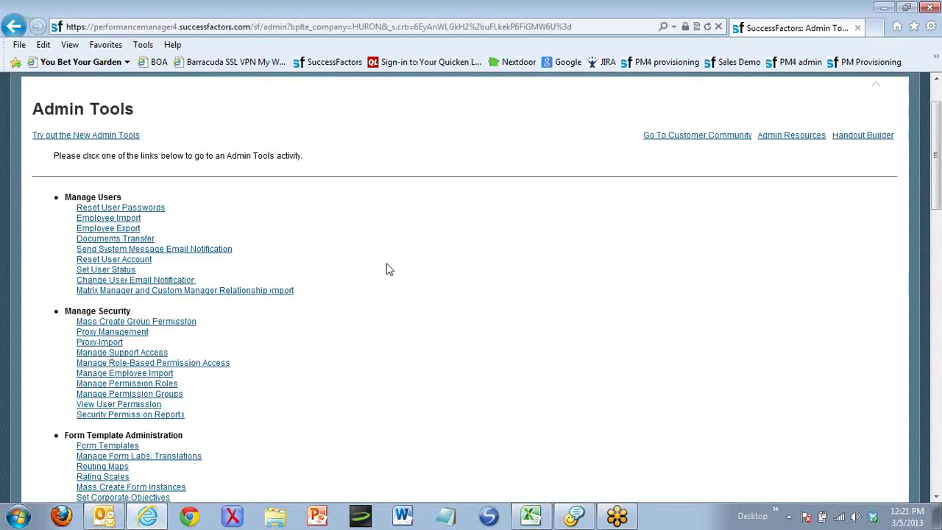
{"action": "scroll", "coordinate": [390, 270], "scroll_direction": "down", "scroll_amount": 2}
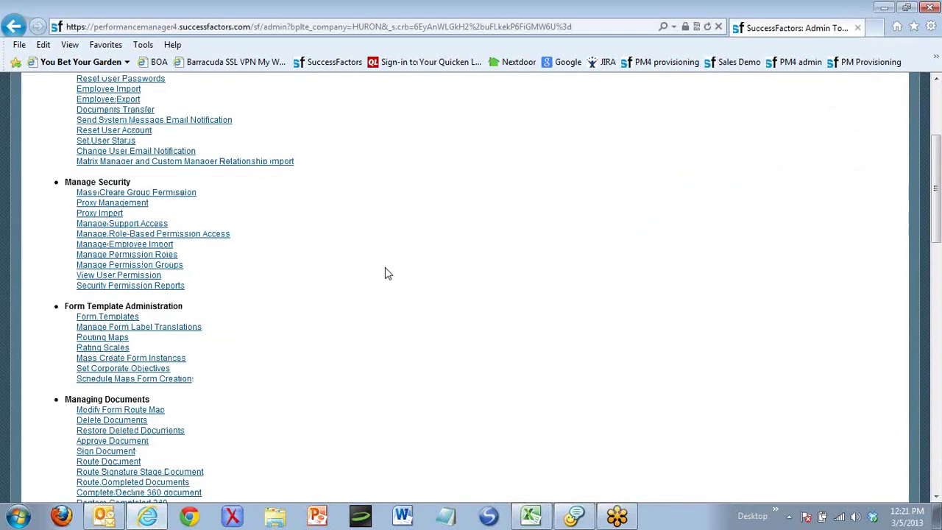
{"action": "left_click", "coordinate": [176, 268]}
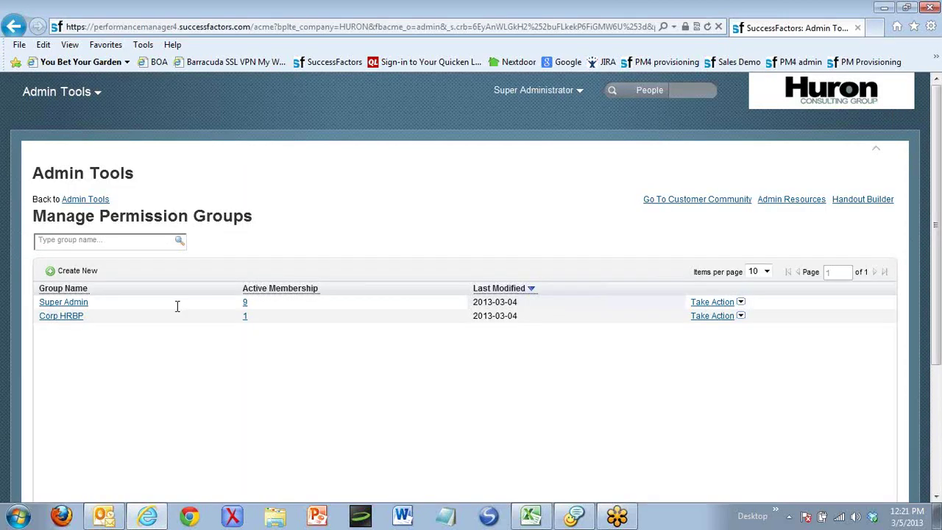
Start a new permission group and name it Practice HRBPs.
{"action": "left_click", "coordinate": [77, 272]}
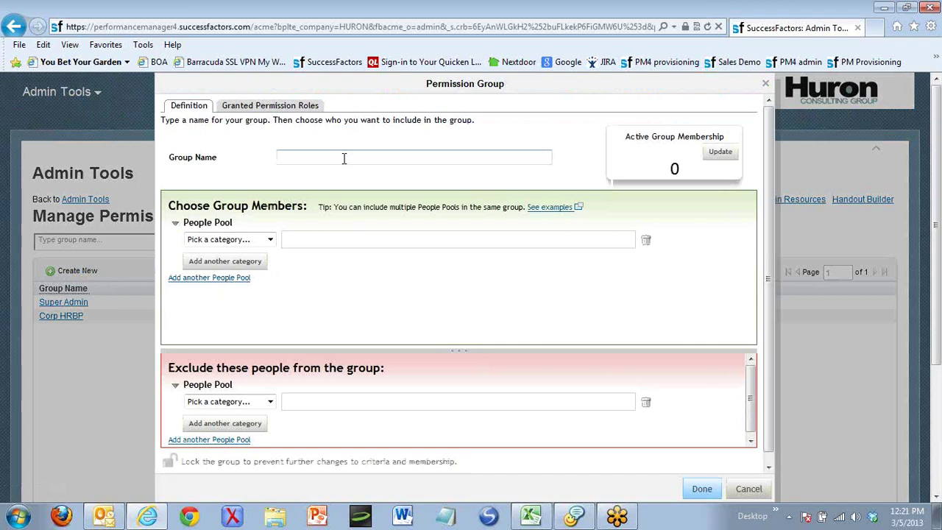
{"action": "type", "text": "Practi"}
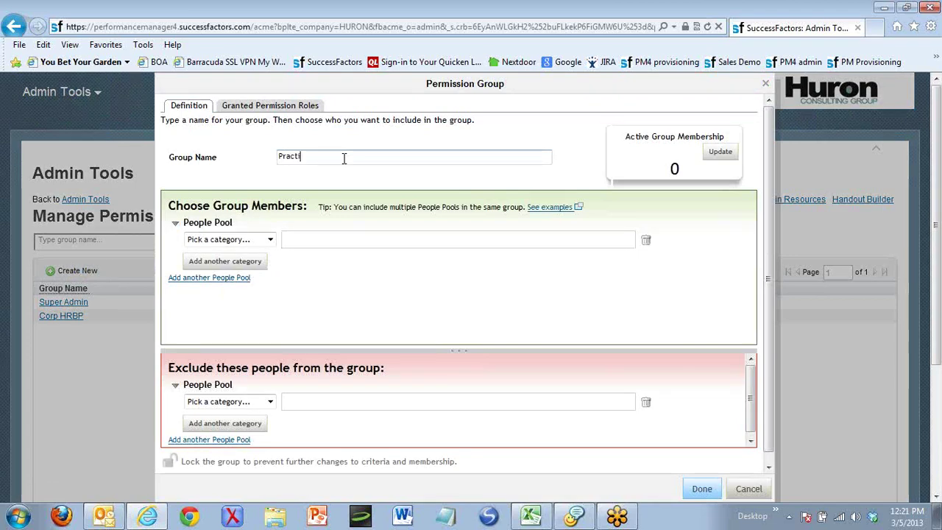
{"action": "type", "text": "ce HRBPs"}
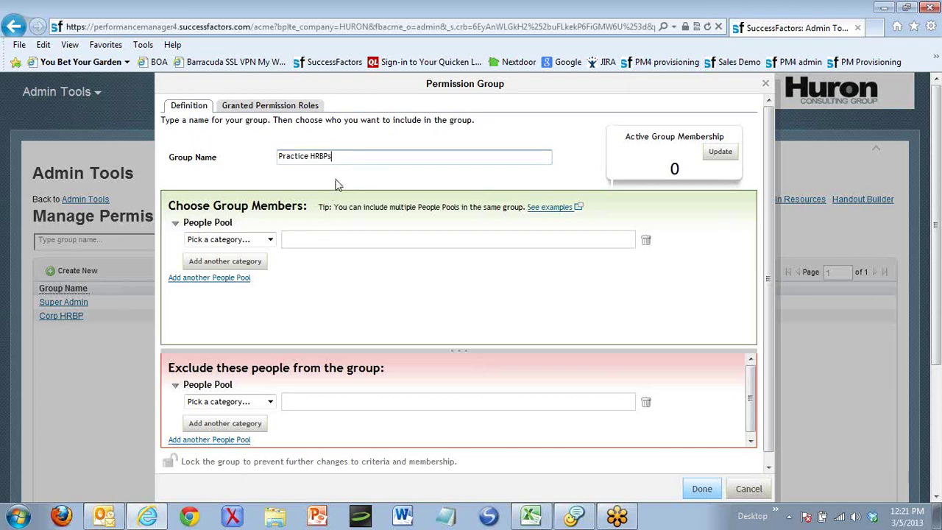
Set the category of the people pool under Choose Group Members to User.
{"action": "left_click", "coordinate": [270, 240]}
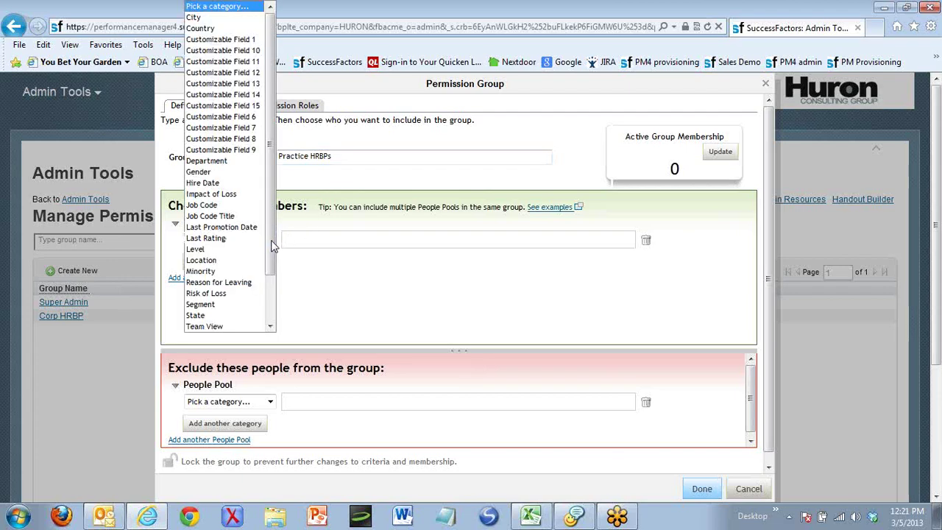
{"action": "left_click_drag", "start_coordinate": [270, 245], "coordinate": [275, 308]}
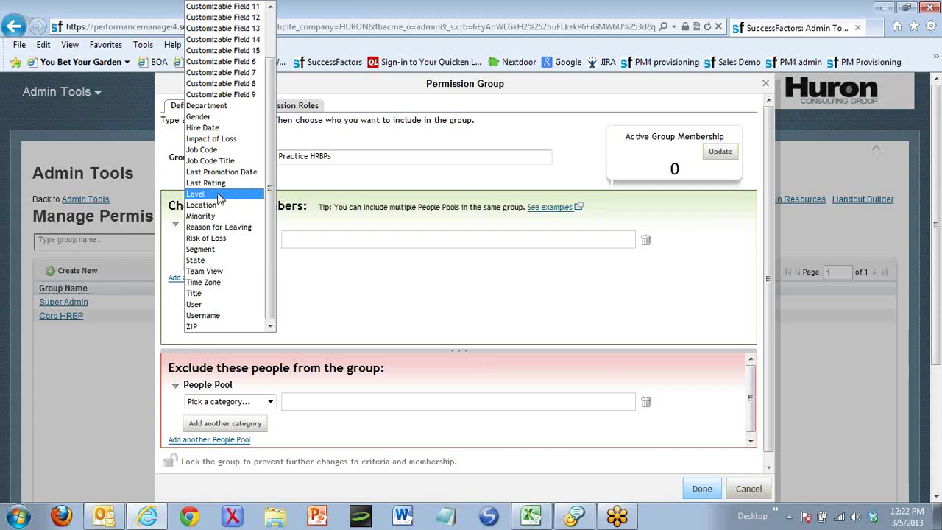
{"action": "mouse_move", "coordinate": [273, 237]}
{"action": "left_mouse_down"}
{"action": "mouse_move", "coordinate": [271, 198]}
{"action": "mouse_move", "coordinate": [271, 243]}
{"action": "left_mouse_up"}
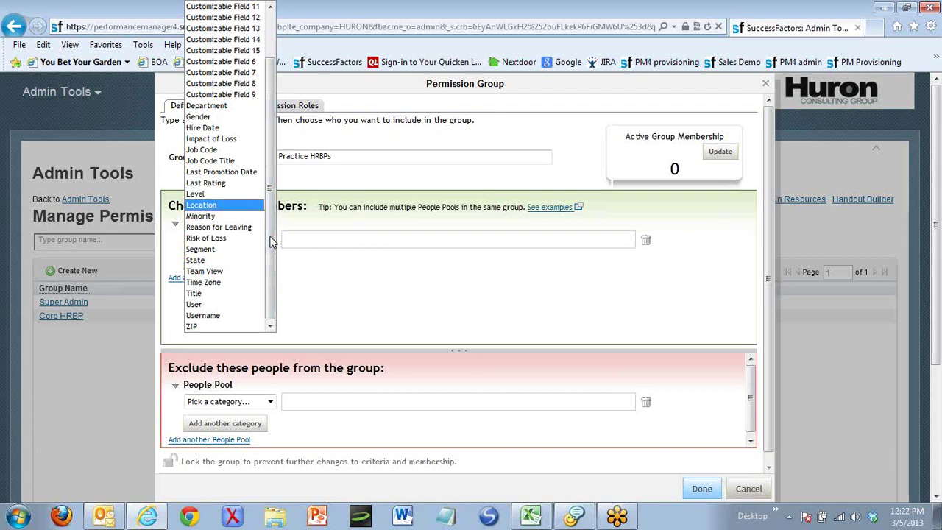
{"action": "scroll", "coordinate": [271, 241], "scroll_direction": "up", "scroll_amount": 2}
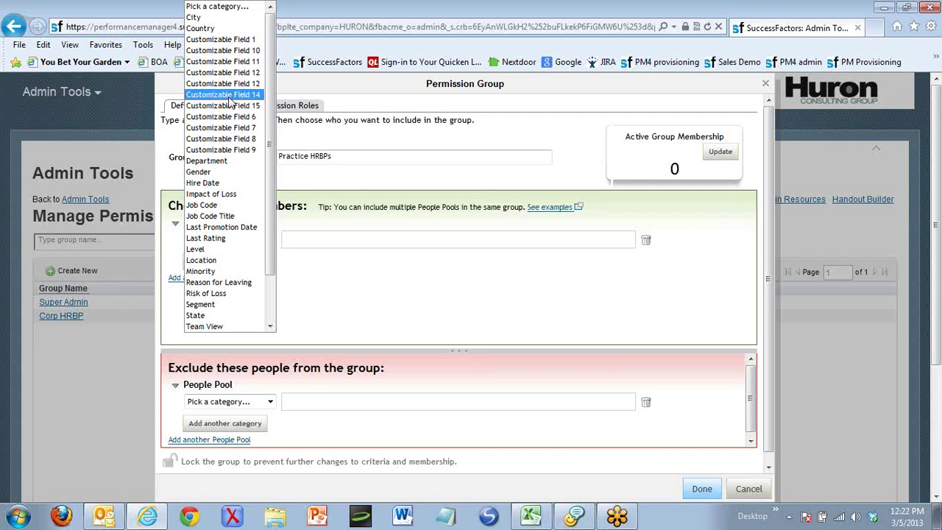
{"action": "left_click_drag", "start_coordinate": [272, 177], "coordinate": [273, 221]}
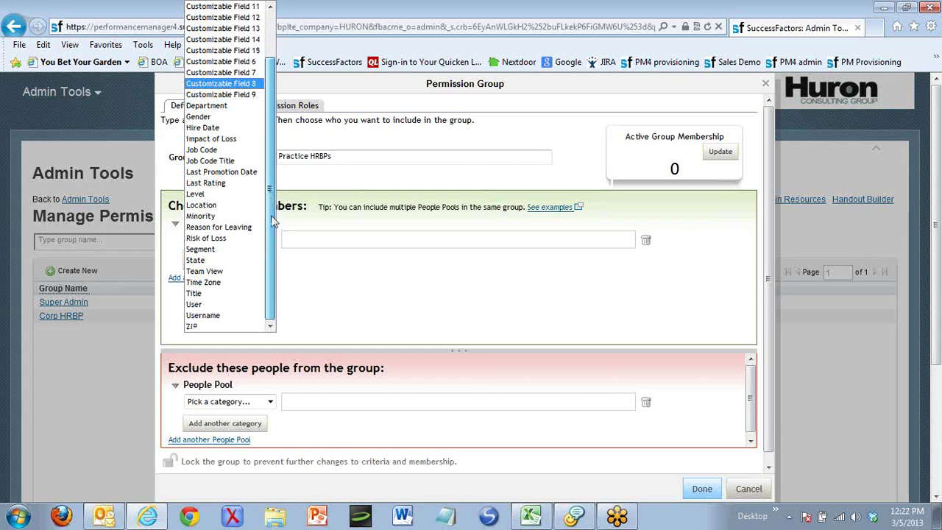
{"action": "left_click", "coordinate": [195, 306]}
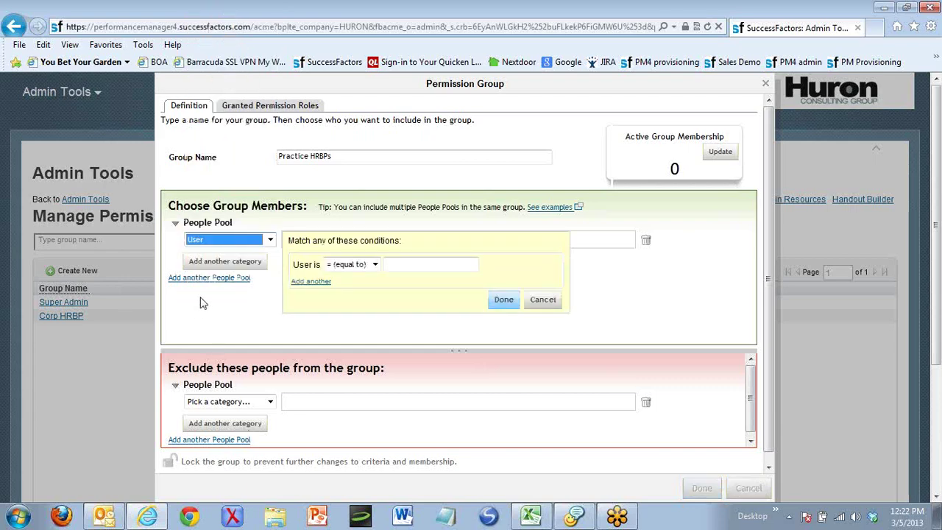
Add the first two Practice HRBP members as separate "equal to" user conditions, choosing each person from the matching names.
{"action": "left_click", "coordinate": [406, 266]}
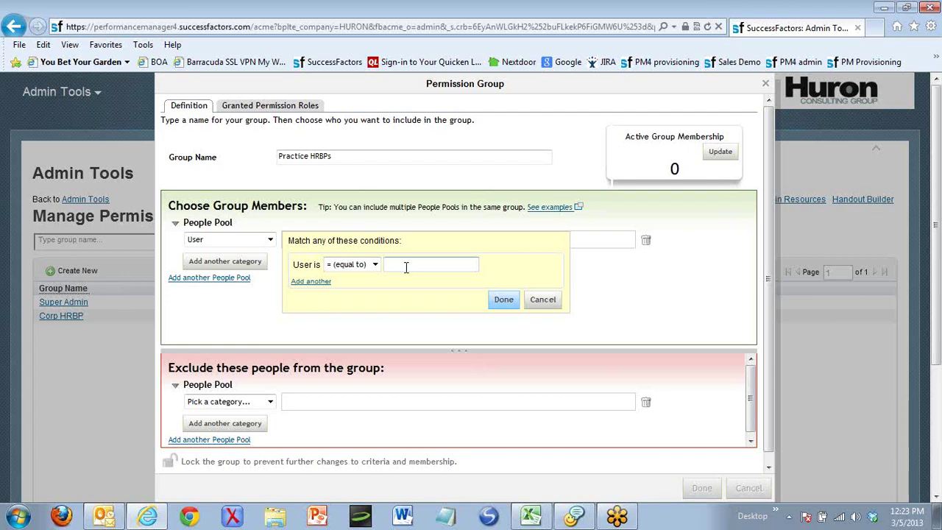
{"action": "type", "text": "ann"}
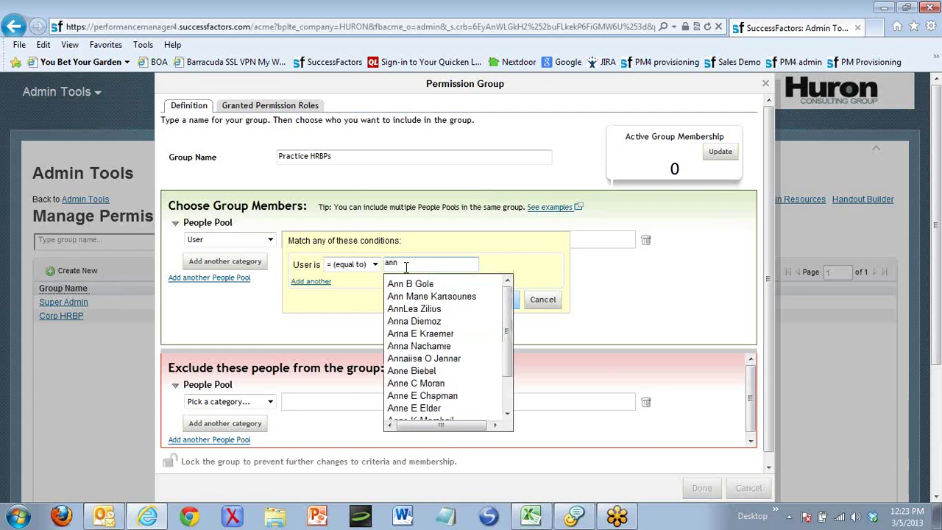
{"action": "left_click", "coordinate": [418, 298]}
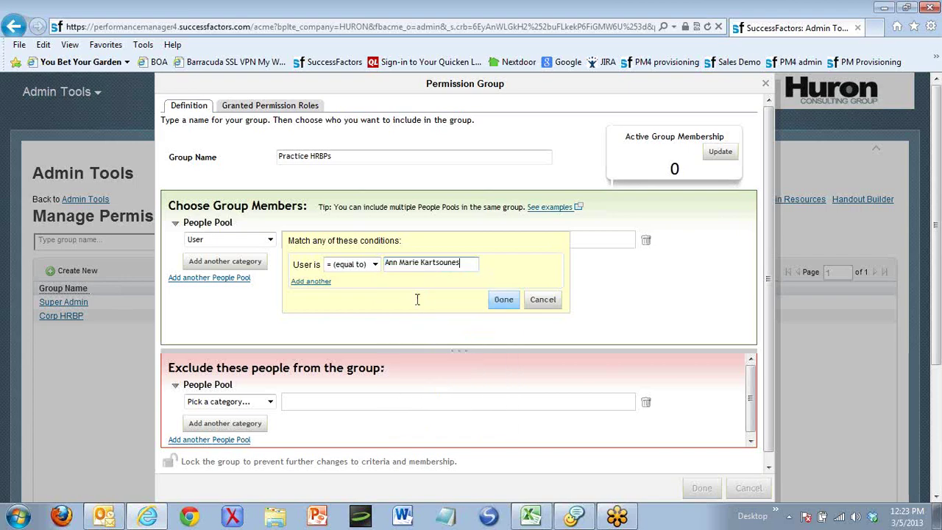
{"action": "left_click", "coordinate": [306, 283]}
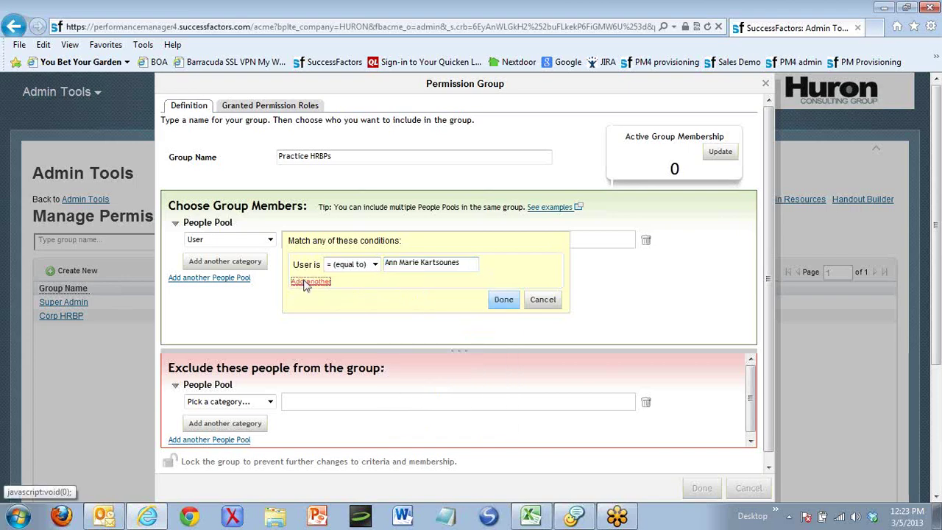
{"action": "left_click", "coordinate": [443, 288]}
{"action": "type", "text": "J"}
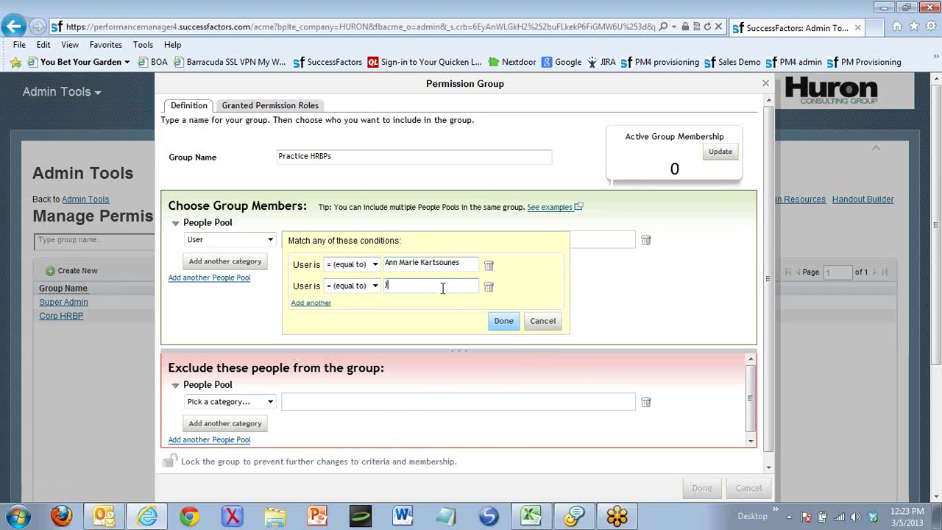
{"action": "type", "text": "enny"}
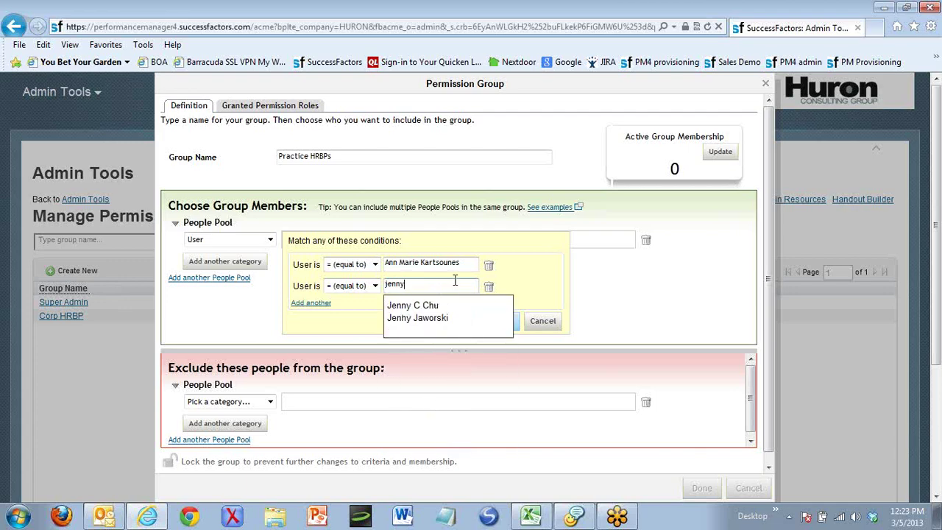
{"action": "left_click", "coordinate": [433, 319]}
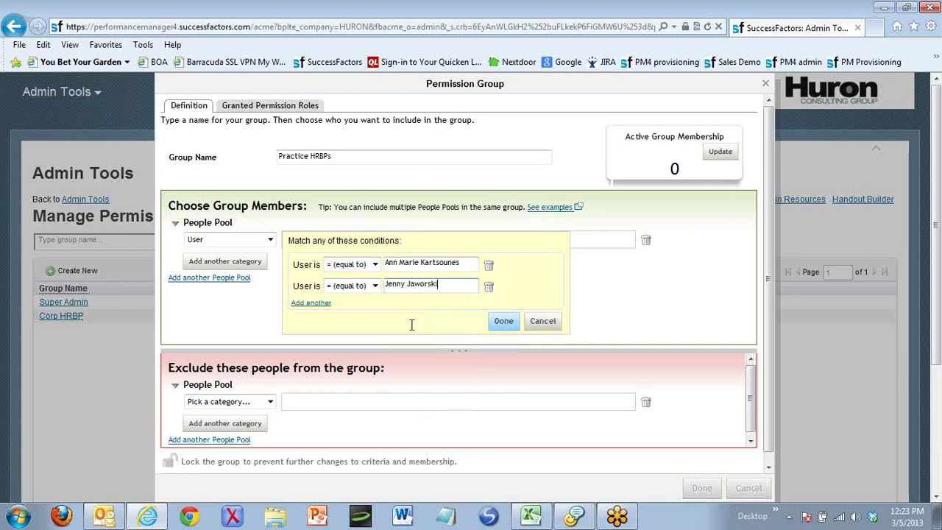
Add a third user condition for the Practice HRBP member whose first name is searched.
{"action": "left_click", "coordinate": [311, 303]}
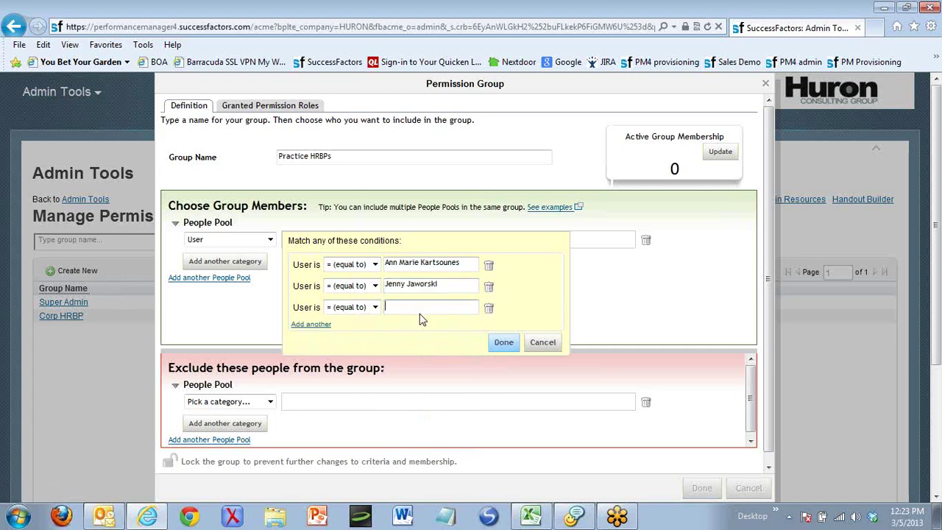
{"action": "type", "text": "morgan"}
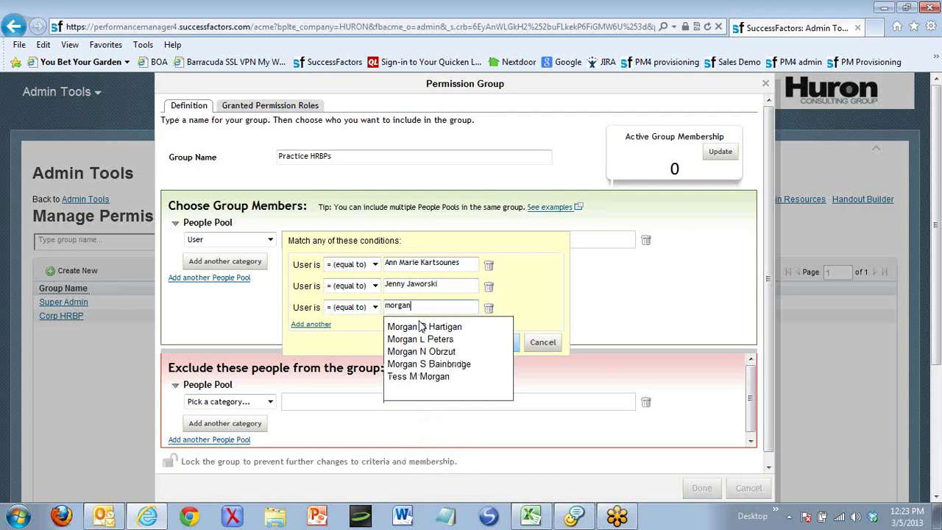
{"action": "left_click", "coordinate": [401, 326]}
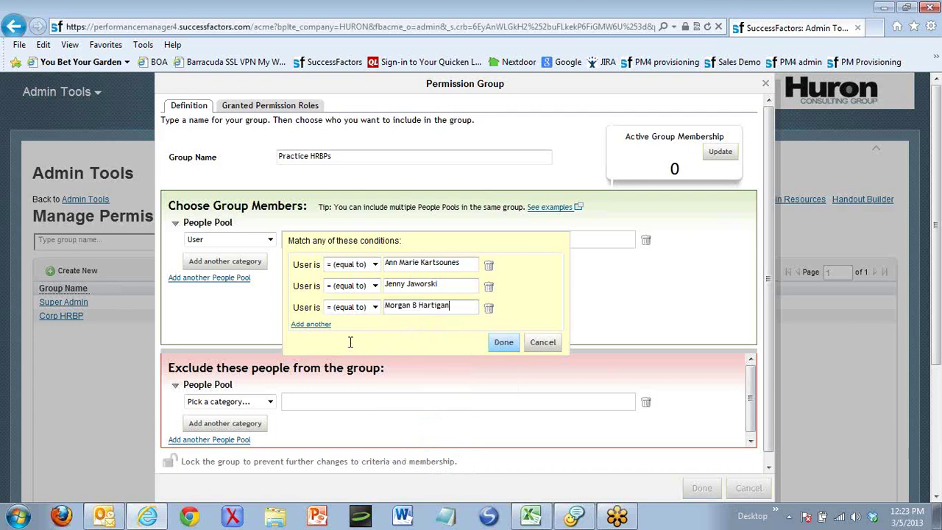
Add a fourth user condition and choose the last Practice HRBP member from the matching names.
{"action": "left_click", "coordinate": [310, 329]}
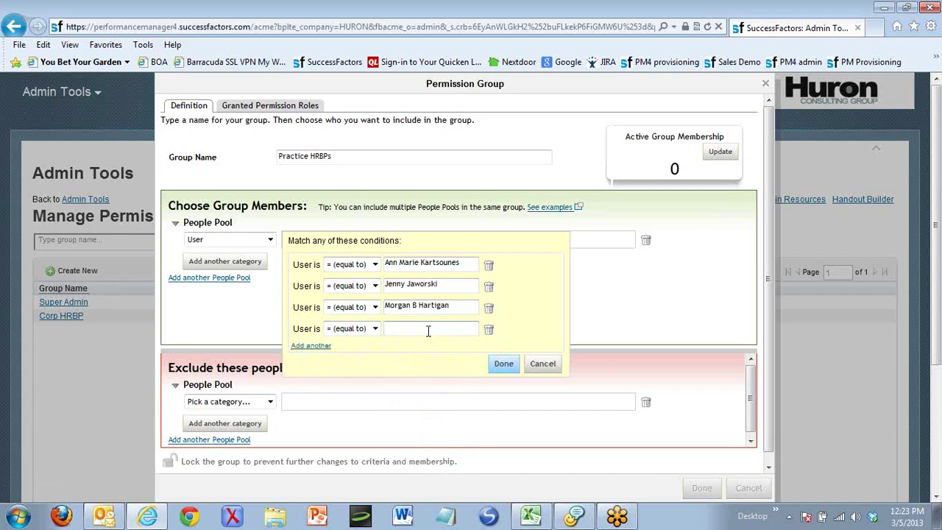
{"action": "left_click", "coordinate": [428, 331]}
{"action": "type", "text": "jennifer"}
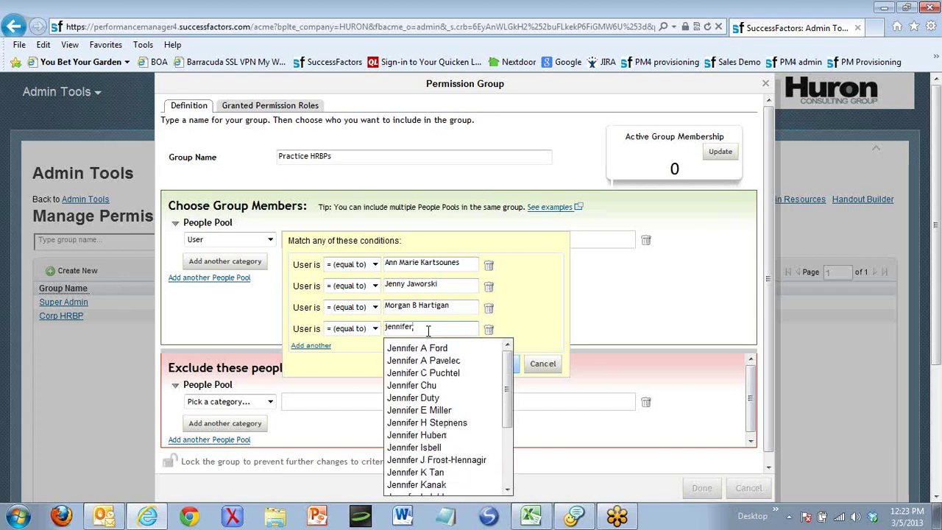
{"action": "type", "text": ",n"}
{"action": "key", "text": "BackSpace"}
{"action": "key", "text": "BackSpace"}
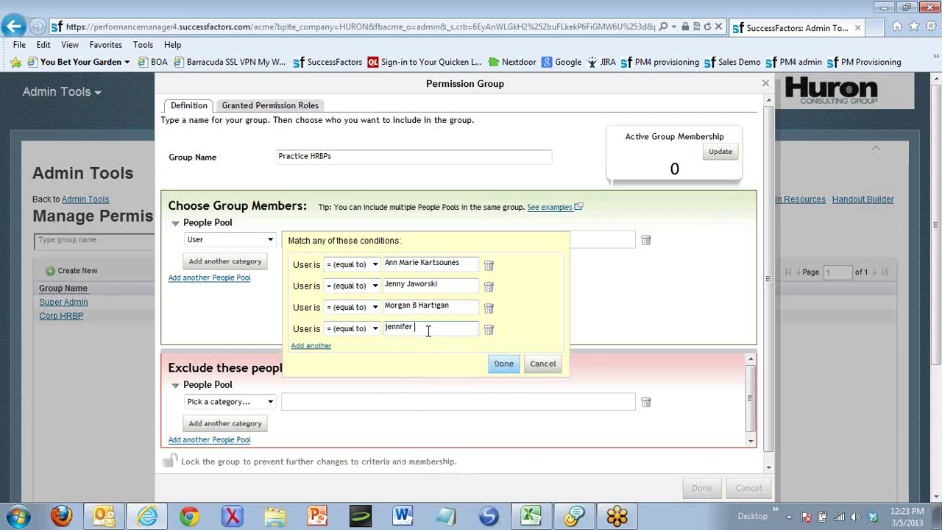
{"action": "type", "text": "e"}
{"action": "key", "text": "BackSpace"}
{"action": "key", "text": "BackSpace"}
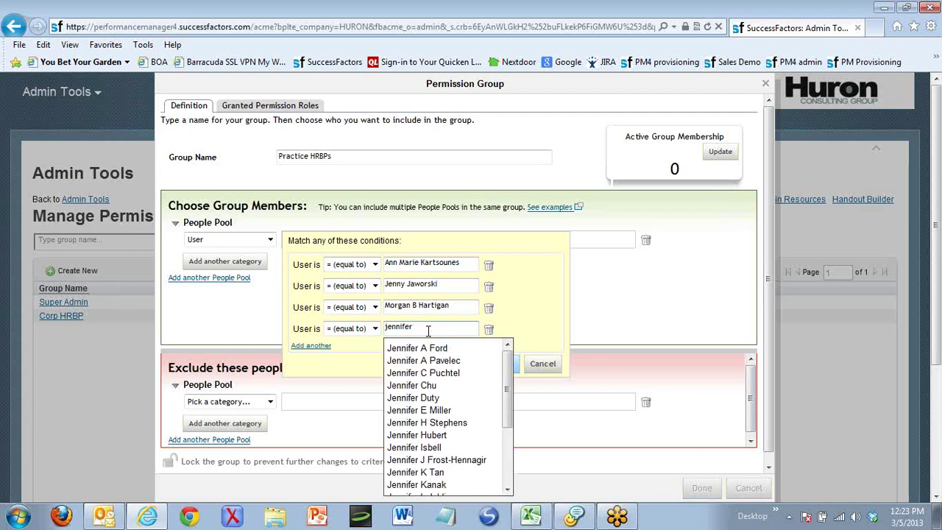
{"action": "left_click", "coordinate": [437, 409]}
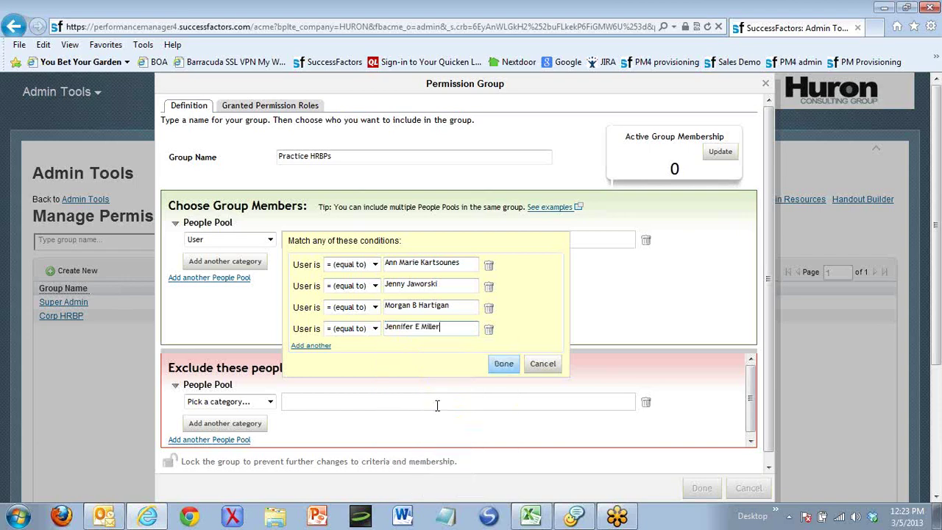
Apply the four user conditions without a blank row, and save the Practice HRBPs group with its active membership updated.
{"action": "left_click", "coordinate": [312, 346]}
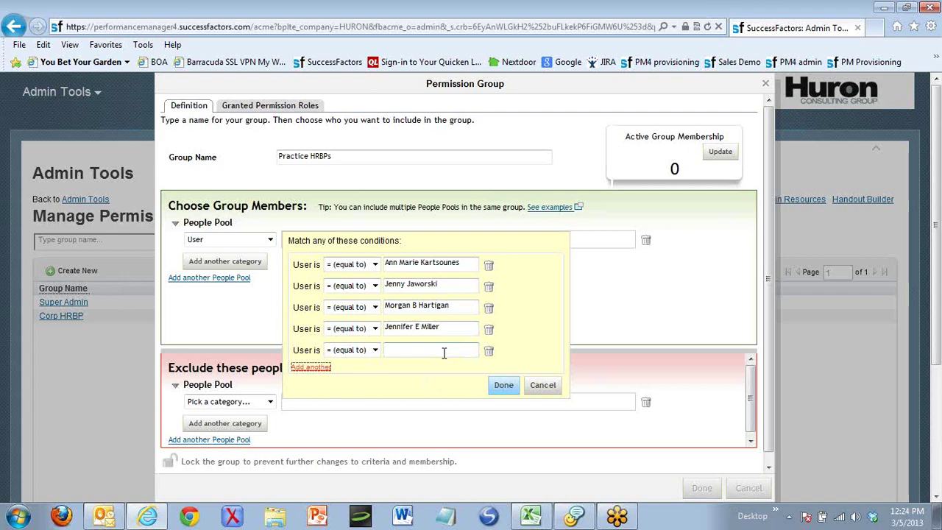
{"action": "left_click", "coordinate": [490, 351]}
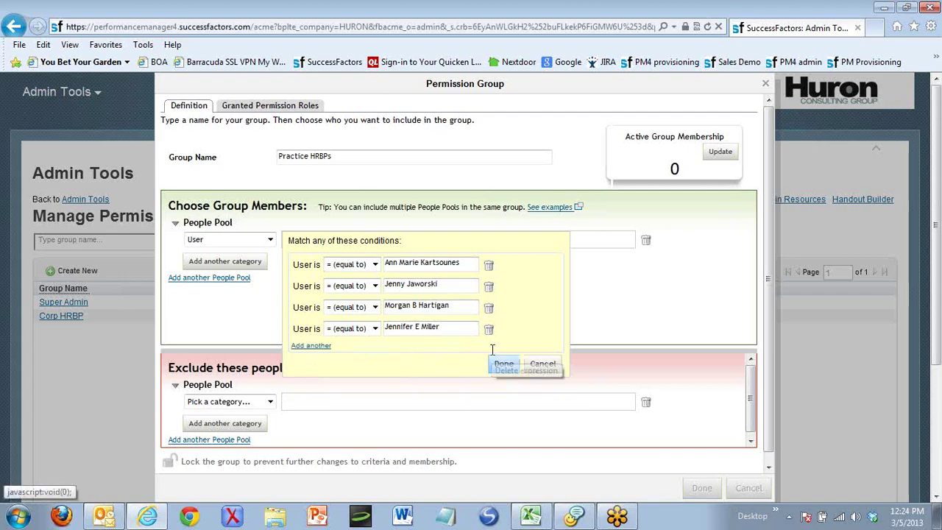
{"action": "left_click", "coordinate": [505, 365]}
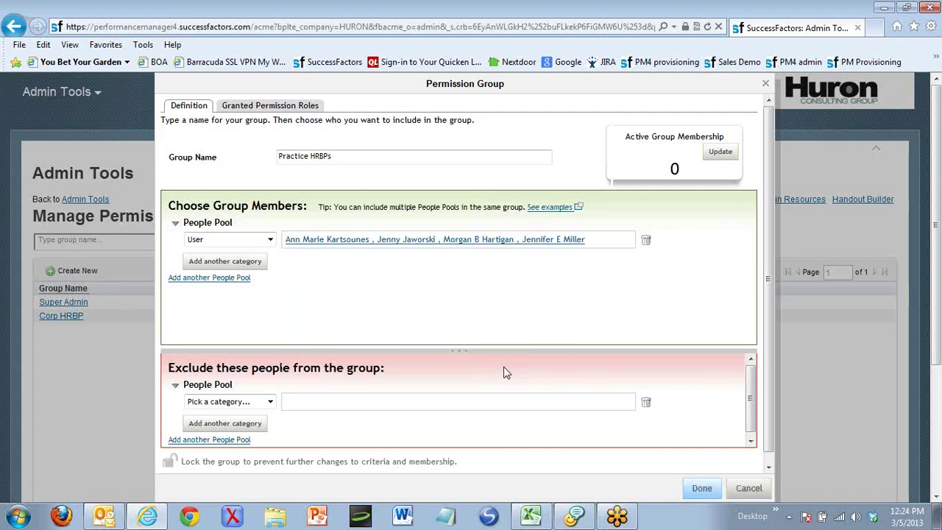
{"action": "left_click", "coordinate": [714, 155]}
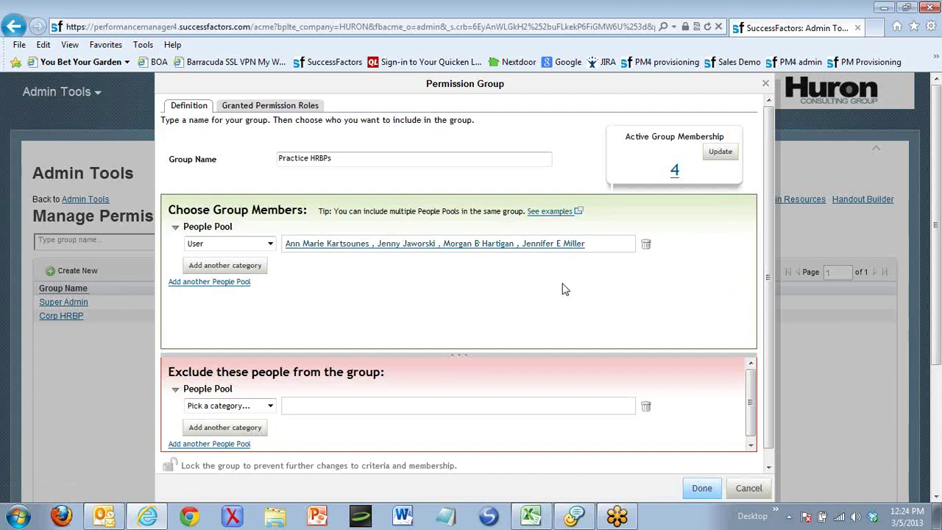
{"action": "left_click", "coordinate": [701, 489]}
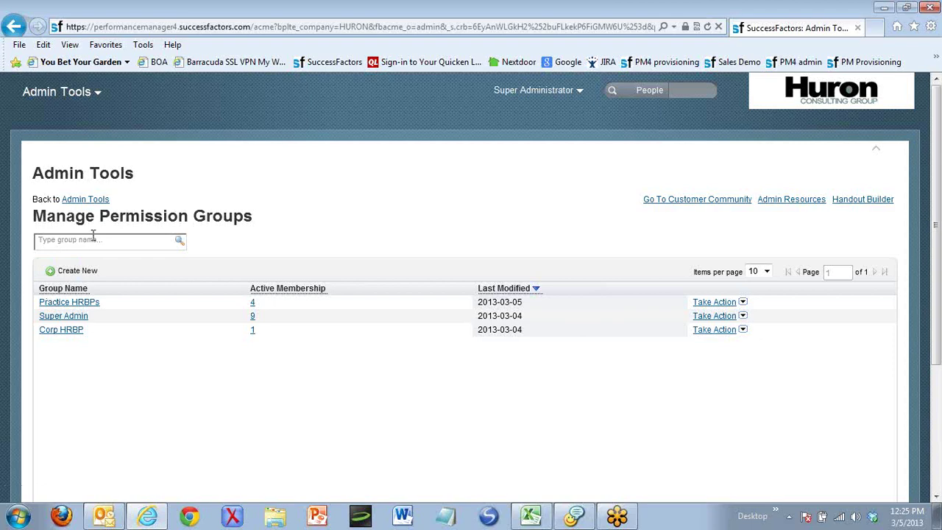
Start another new permission group and name it Practice HRBPs Target Audience.
{"action": "left_click", "coordinate": [77, 271]}
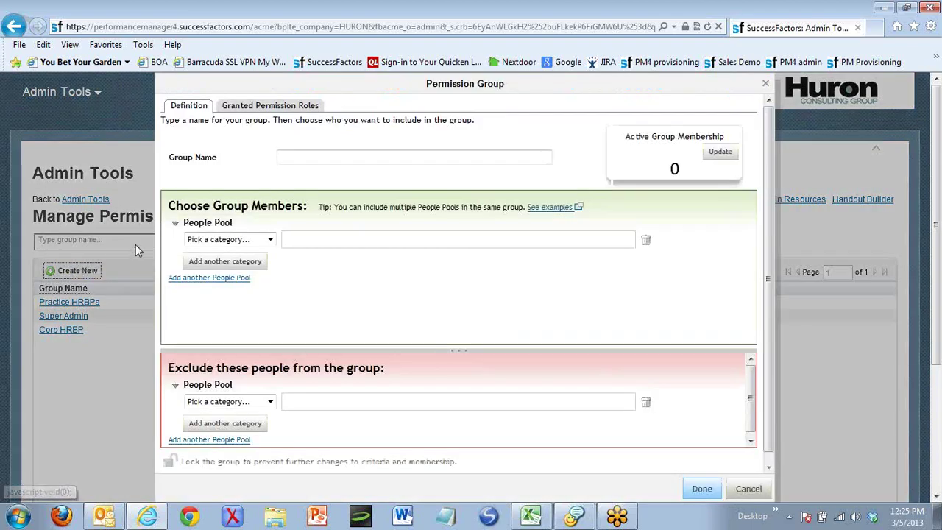
{"action": "left_click", "coordinate": [355, 155]}
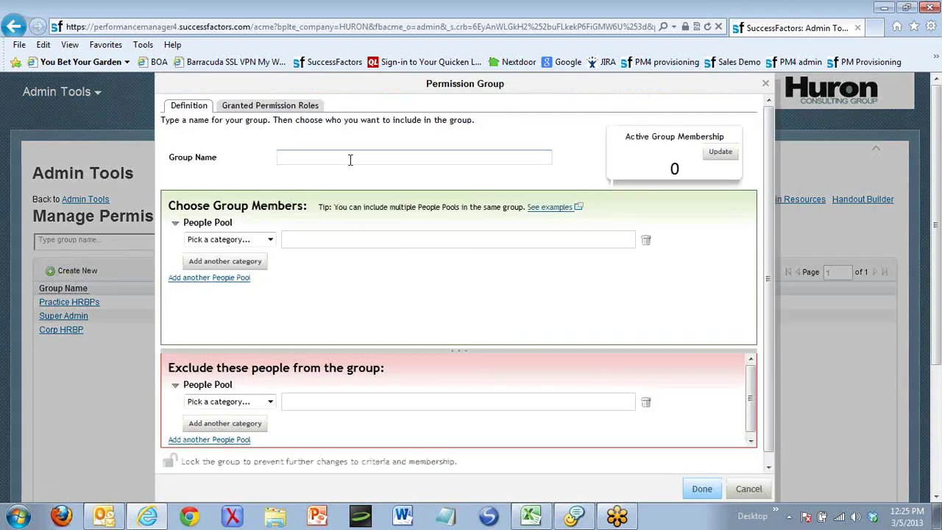
{"action": "type", "text": "Practice "}
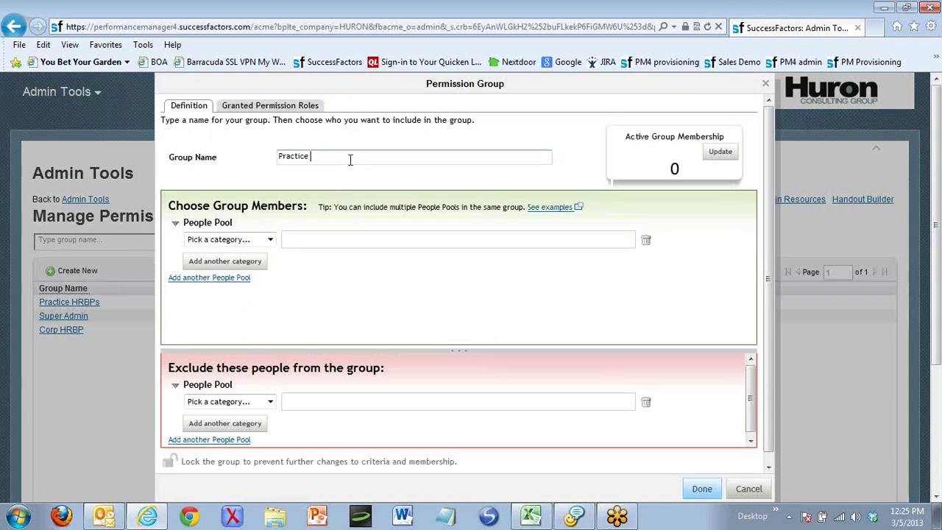
{"action": "type", "text": "HRBPs Target  Audience,"}
{"action": "left_click", "coordinate": [265, 240]}
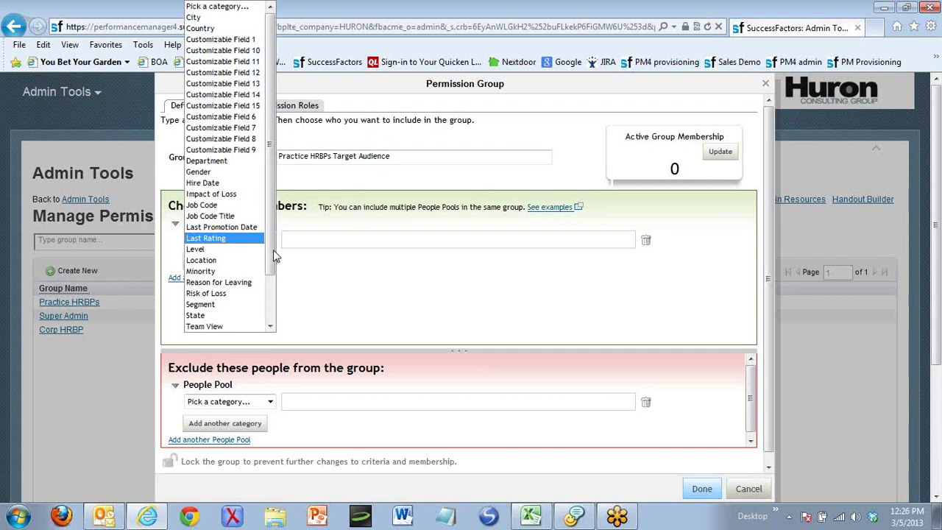
{"action": "left_click_drag", "start_coordinate": [273, 253], "coordinate": [276, 329]}
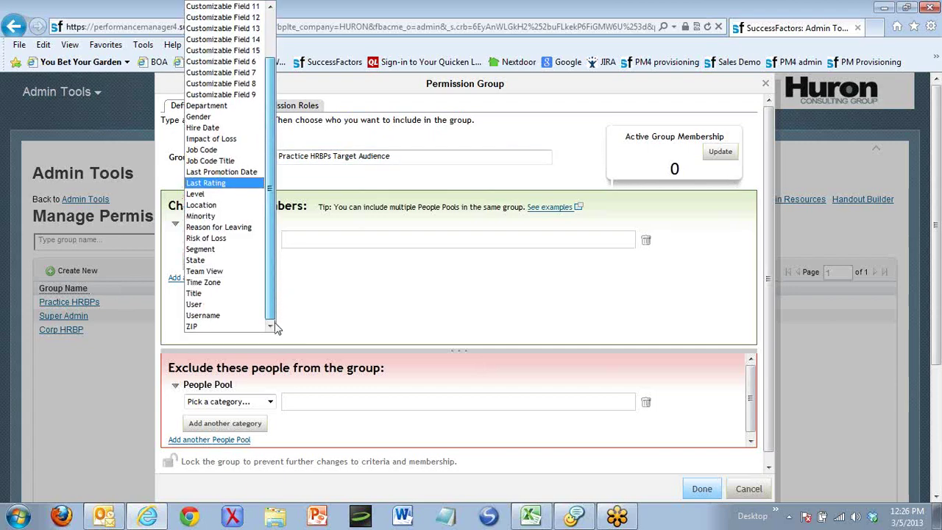
{"action": "left_click", "coordinate": [327, 298]}
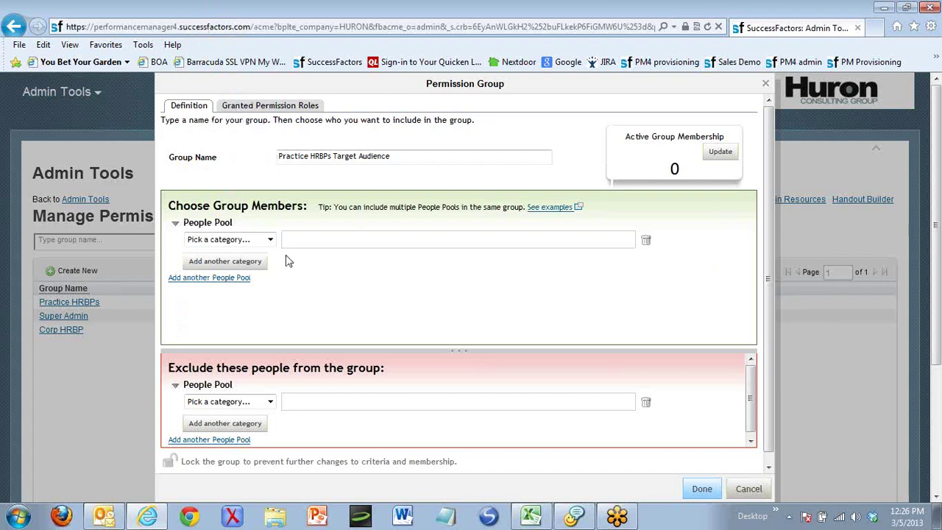
{"action": "left_click", "coordinate": [271, 241]}
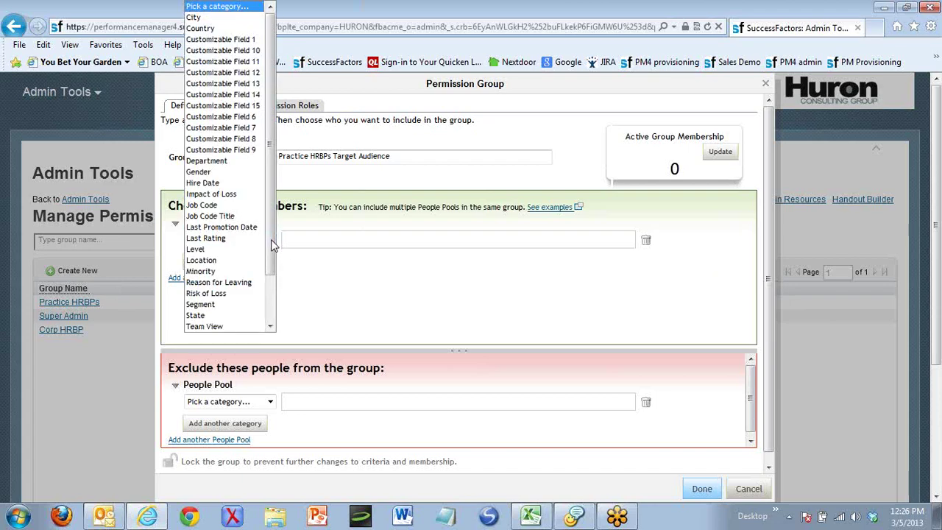
{"action": "left_click_drag", "start_coordinate": [272, 244], "coordinate": [302, 116]}
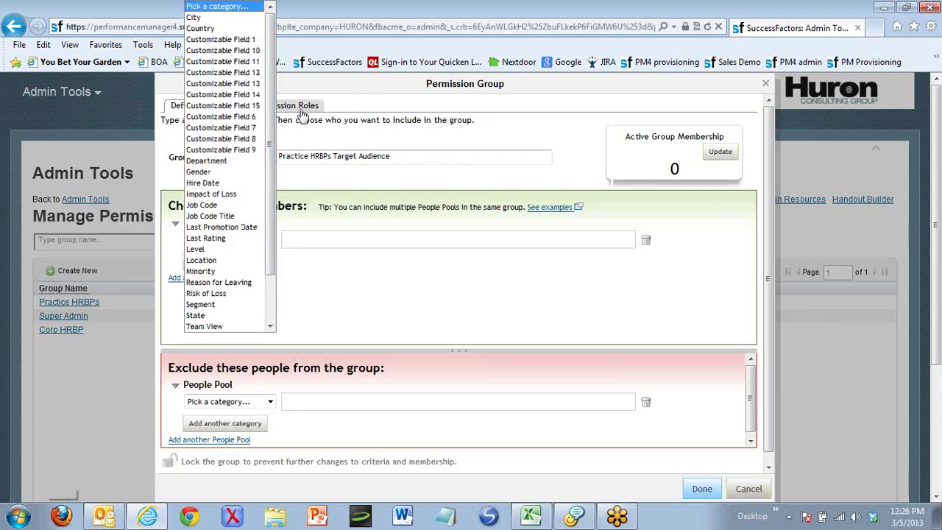
{"action": "left_click", "coordinate": [355, 290]}
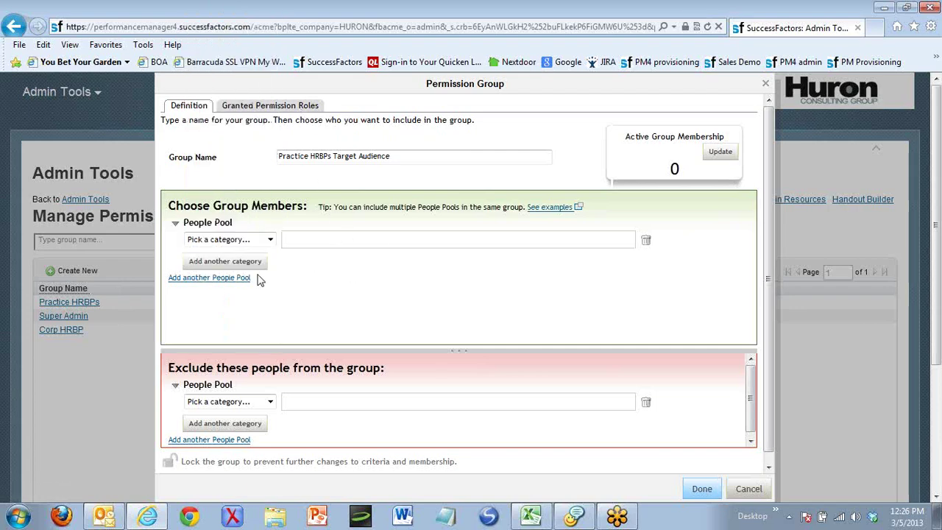
Look through the available member categories and read the examples on forming groups of People Pools.
{"action": "left_click", "coordinate": [273, 241]}
{"action": "scroll", "coordinate": [271, 287], "scroll_direction": "down", "scroll_amount": 2}
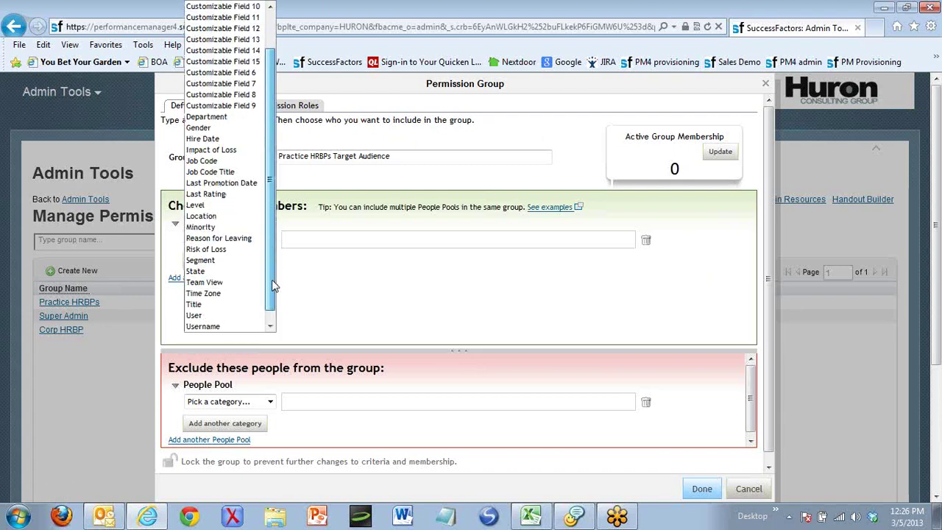
{"action": "left_click", "coordinate": [359, 309]}
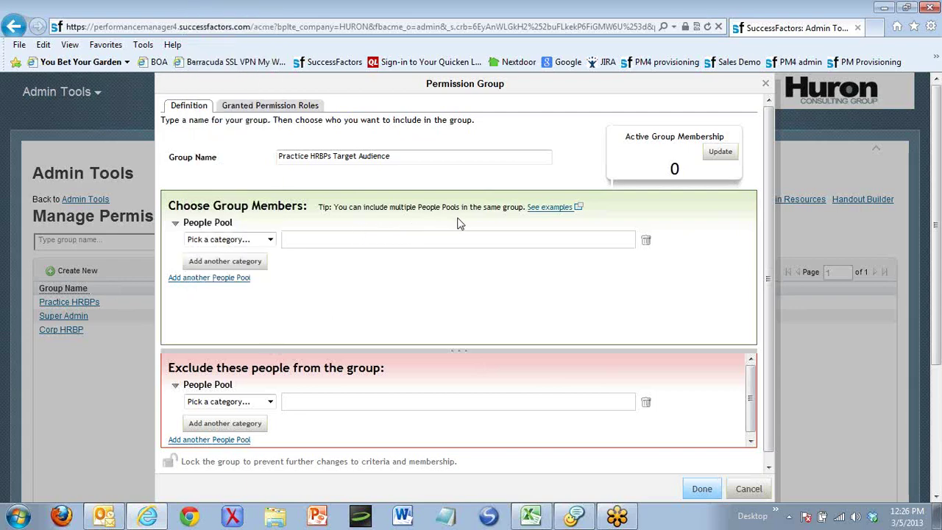
{"action": "left_click", "coordinate": [565, 210]}
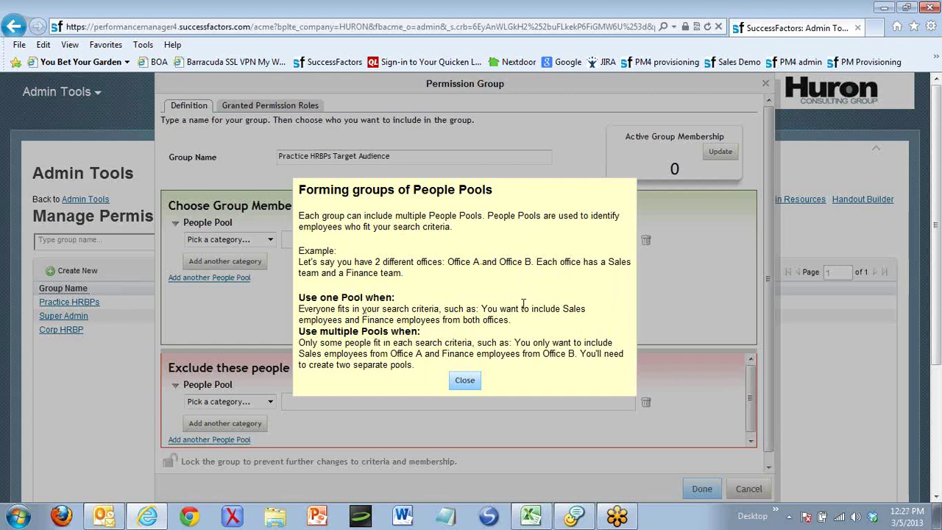
{"action": "left_click", "coordinate": [462, 383]}
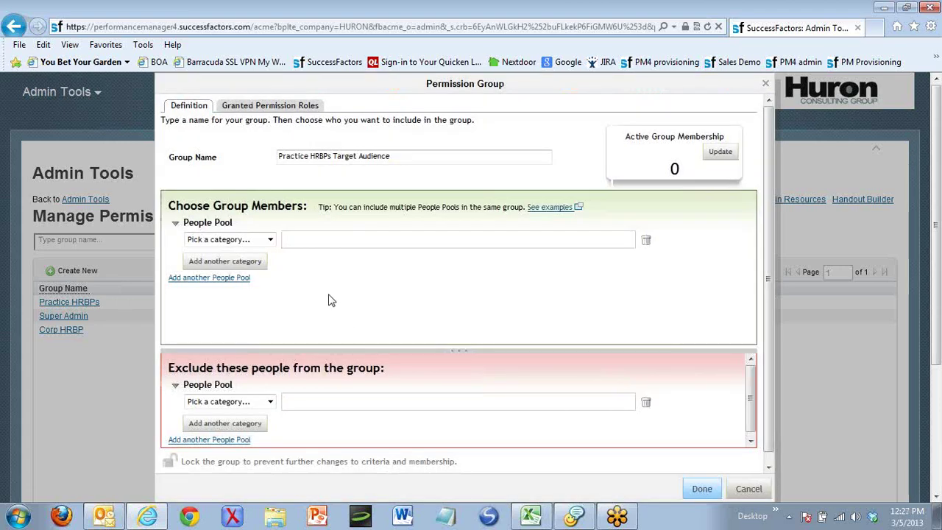
Add a Department condition to the group's exclusion People Pool and search the departments for corp.
{"action": "left_click", "coordinate": [271, 402]}
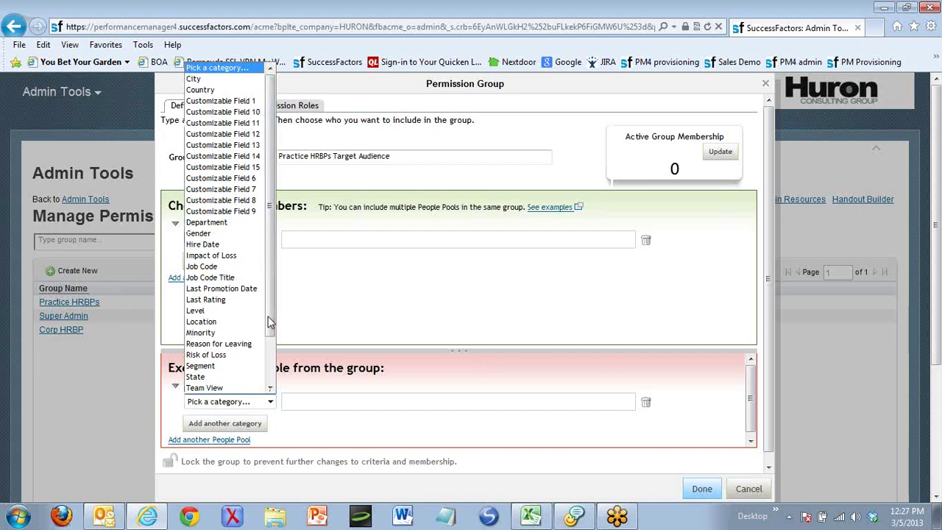
{"action": "left_click", "coordinate": [206, 222]}
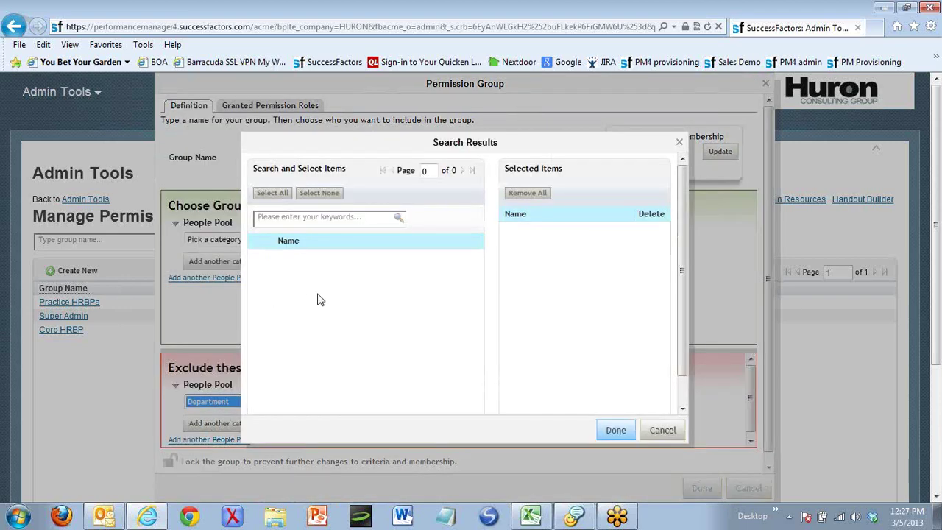
{"action": "left_click", "coordinate": [371, 216]}
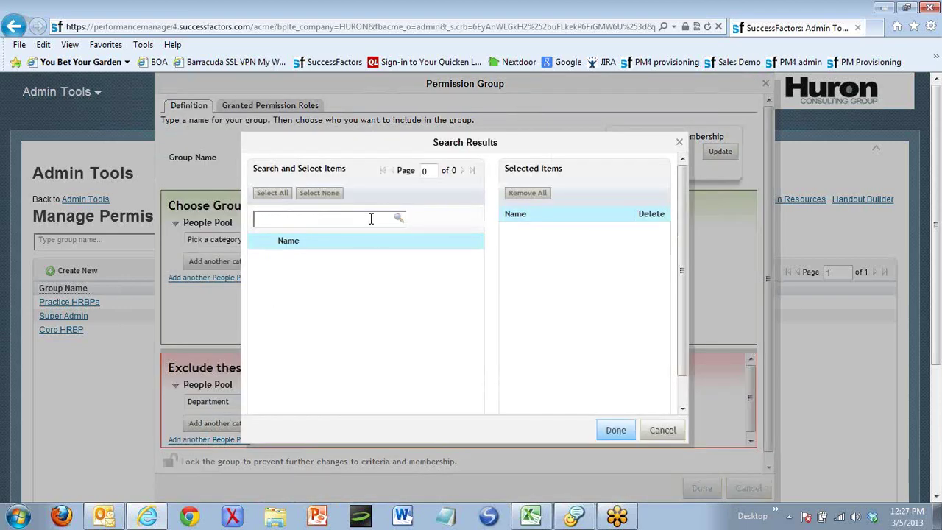
{"action": "type", "text": "corp"}
{"action": "left_click", "coordinate": [398, 217]}
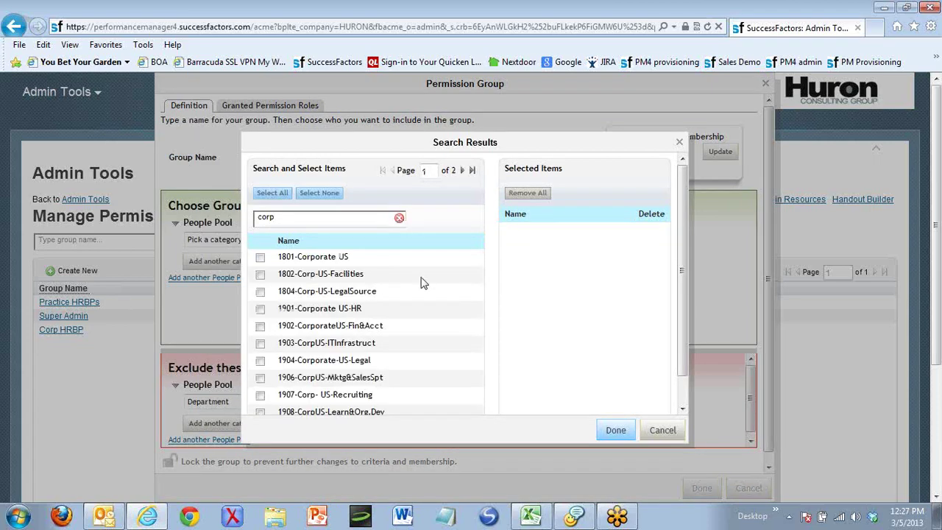
{"action": "scroll", "coordinate": [455, 293], "scroll_direction": "down", "scroll_amount": 5}
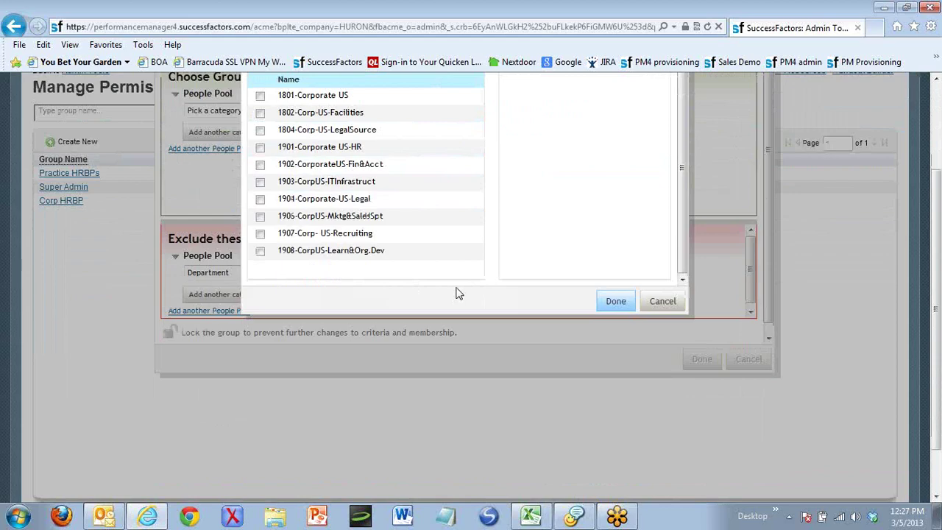
{"action": "scroll", "coordinate": [457, 299], "scroll_direction": "up", "scroll_amount": 3}
{"action": "scroll", "coordinate": [456, 302], "scroll_direction": "down", "scroll_amount": 1}
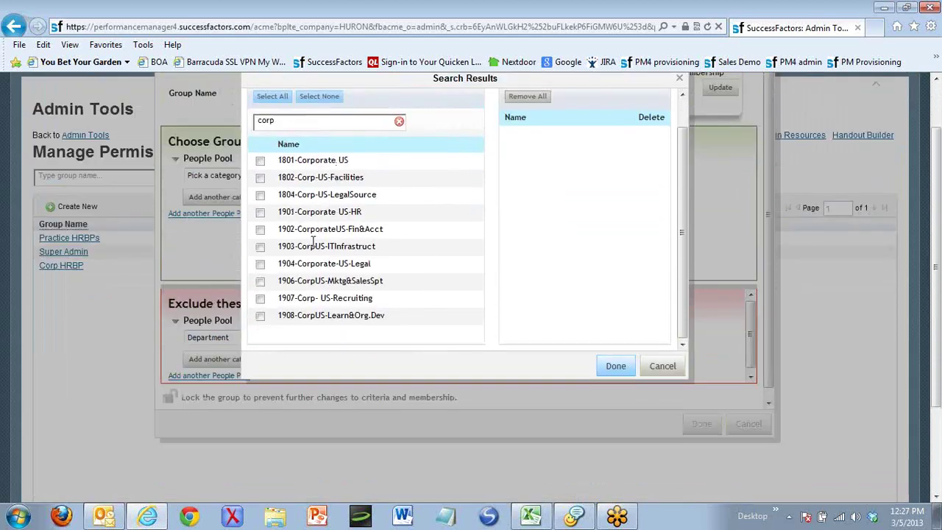
Select all ten departments from 1801-Corporate US through 1908-CorpUS-Learn&Org.Dev and apply them as the exclusion condition.
{"action": "left_click", "coordinate": [260, 160]}
{"action": "left_click", "coordinate": [260, 177]}
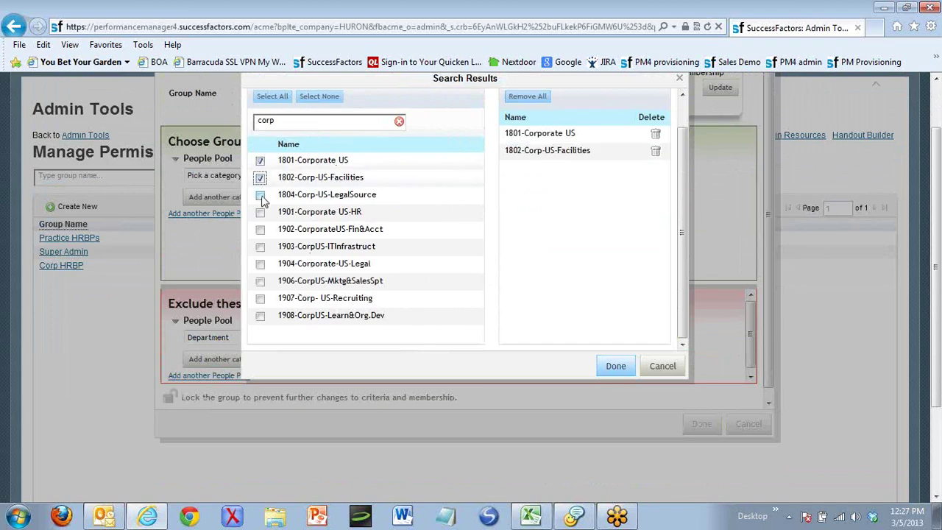
{"action": "left_click", "coordinate": [260, 194]}
{"action": "left_click", "coordinate": [260, 212]}
{"action": "left_click", "coordinate": [260, 229]}
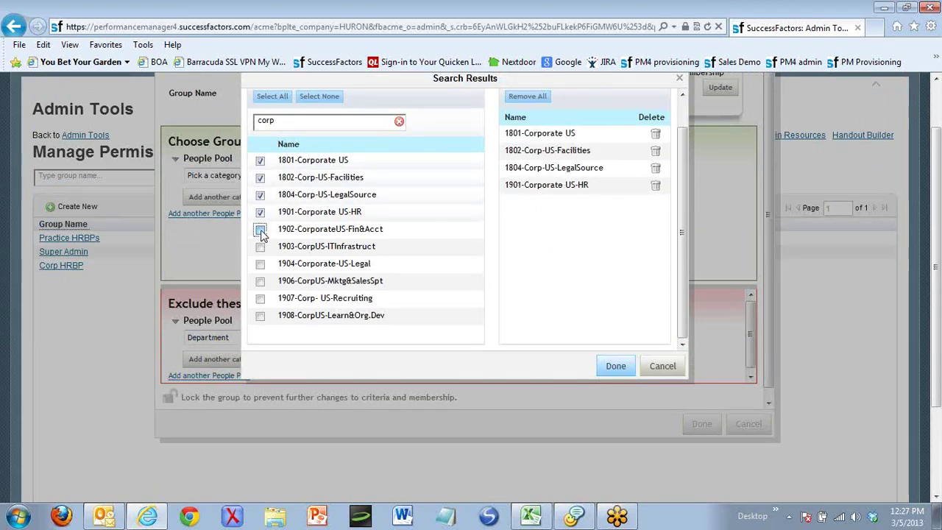
{"action": "left_click", "coordinate": [260, 246]}
{"action": "left_click", "coordinate": [260, 263]}
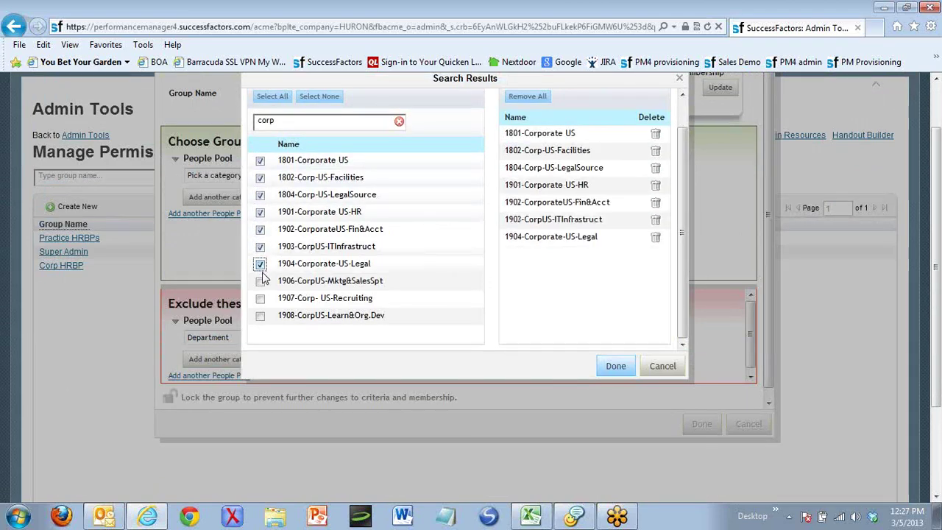
{"action": "left_click", "coordinate": [260, 283]}
{"action": "left_click", "coordinate": [260, 298]}
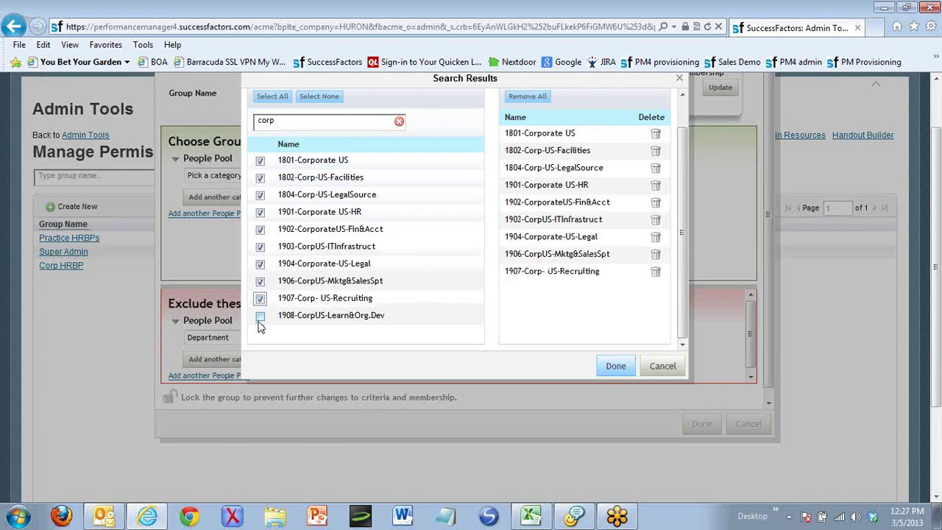
{"action": "left_click", "coordinate": [261, 317]}
{"action": "left_click", "coordinate": [615, 366]}
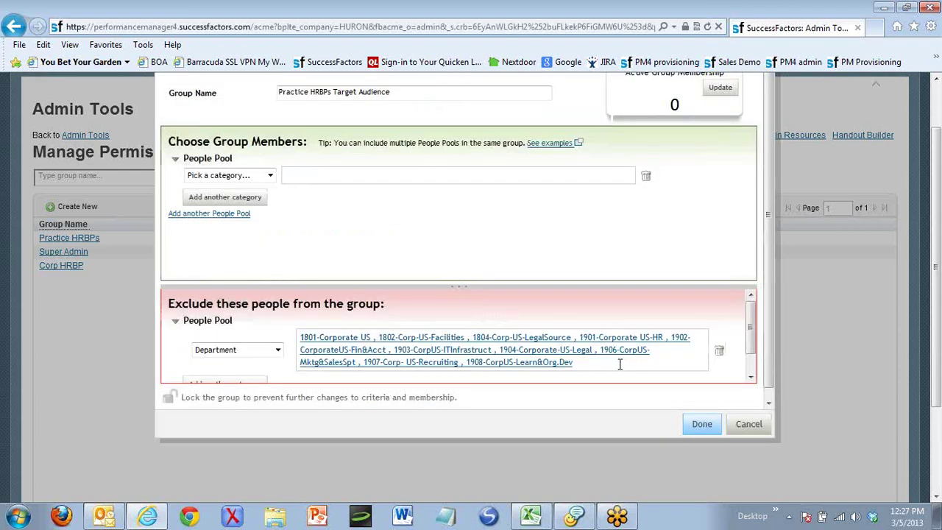
Update the active group membership of the Practice HRBPs Target Audience group.
{"action": "scroll", "coordinate": [644, 448], "scroll_direction": "up", "scroll_amount": 2}
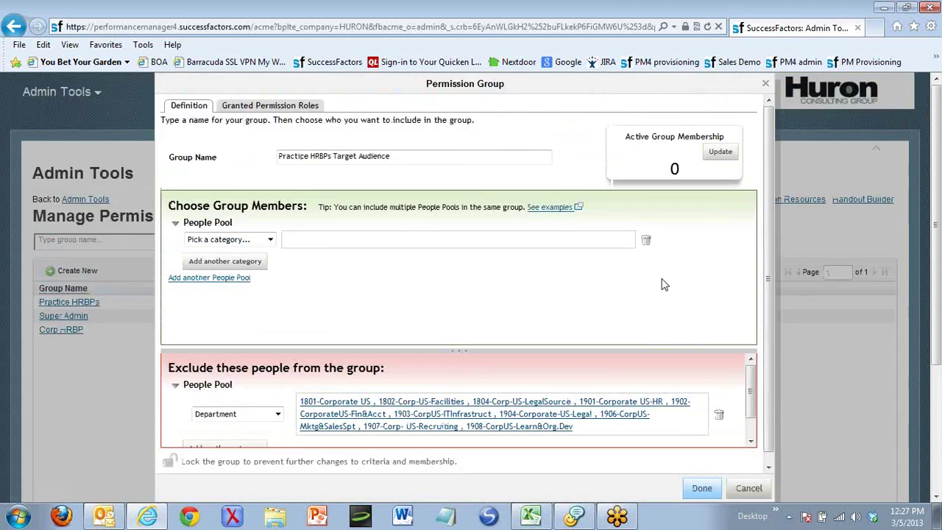
{"action": "left_click", "coordinate": [722, 152]}
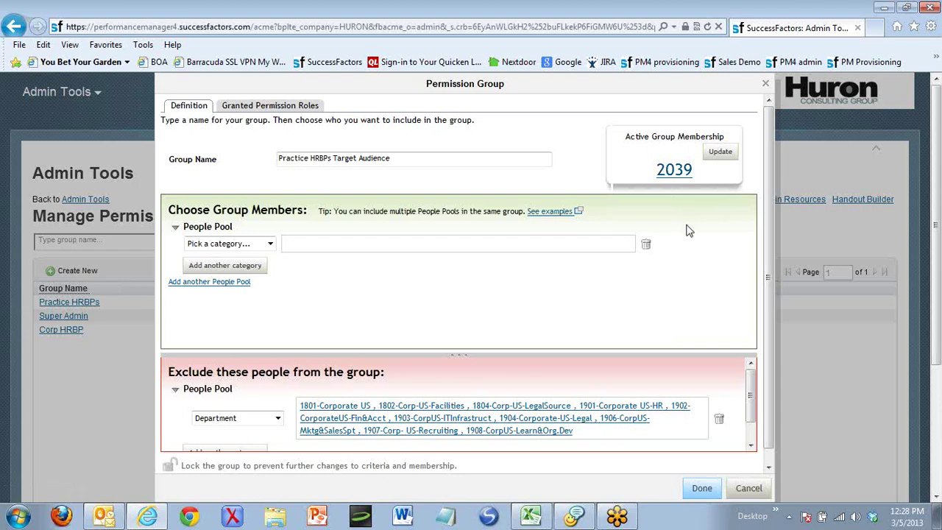
{"action": "scroll", "coordinate": [689, 260], "scroll_direction": "down", "scroll_amount": 1}
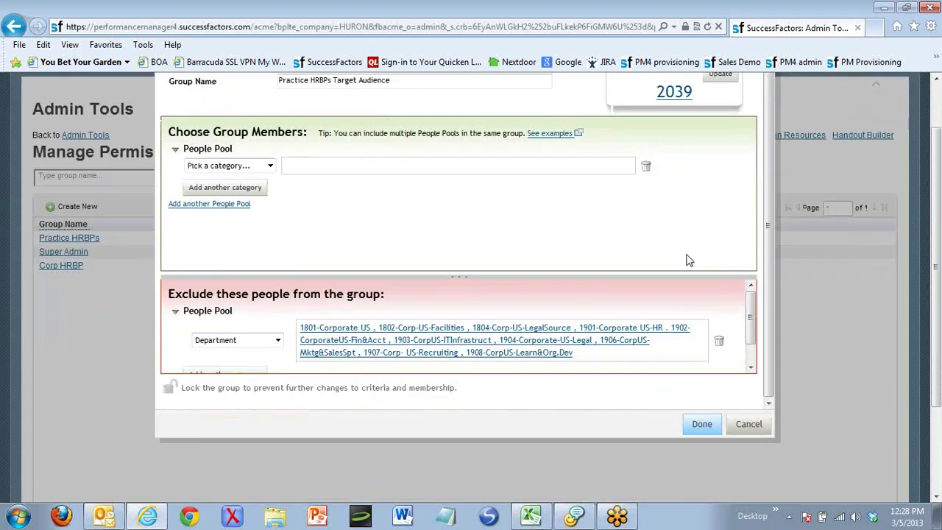
{"action": "scroll", "coordinate": [543, 264], "scroll_direction": "up", "scroll_amount": 1}
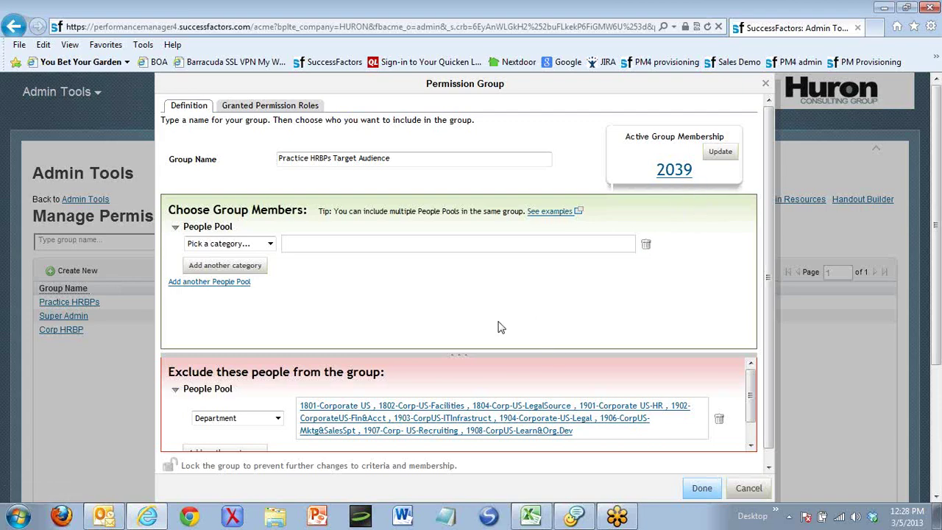
Reopen the excluded departments for editing and list every department without a search keyword.
{"action": "scroll", "coordinate": [398, 293], "scroll_direction": "down", "scroll_amount": 1}
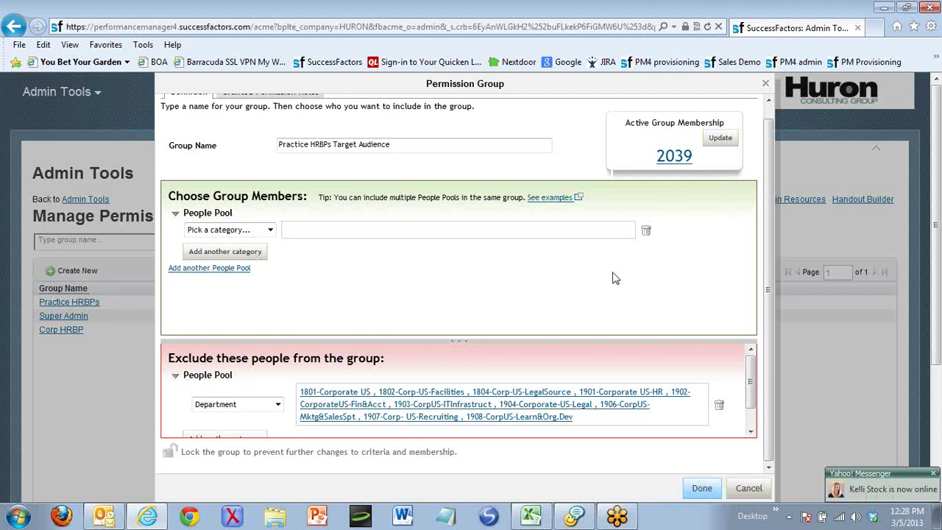
{"action": "scroll", "coordinate": [614, 272], "scroll_direction": "down", "scroll_amount": 2}
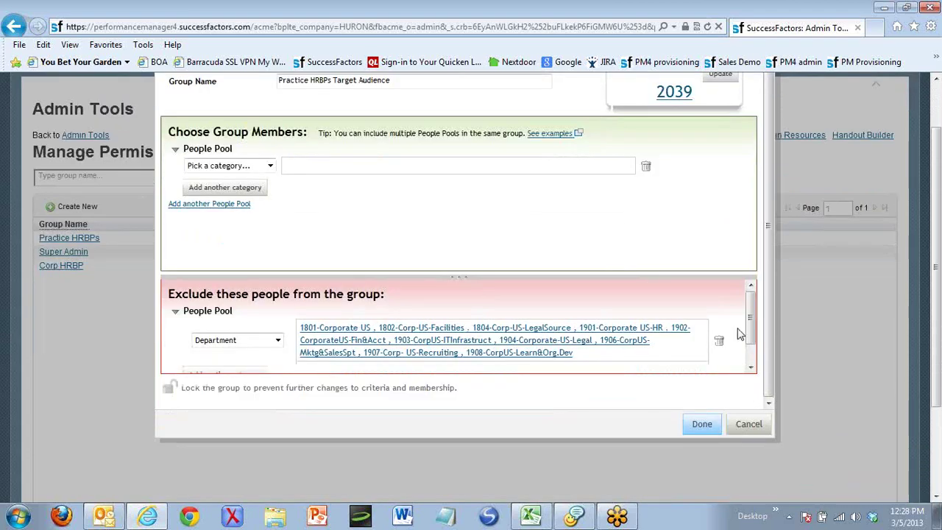
{"action": "left_click_drag", "start_coordinate": [753, 337], "coordinate": [756, 349]}
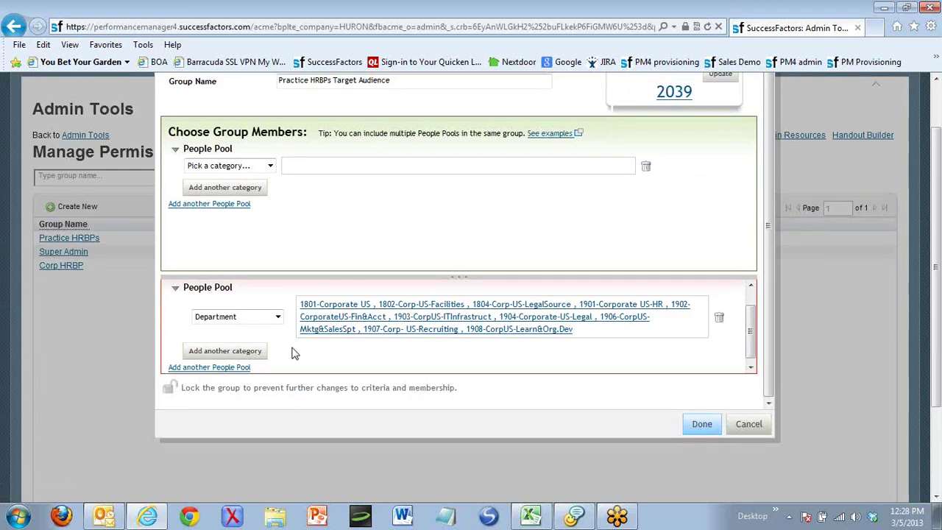
{"action": "left_click", "coordinate": [352, 331]}
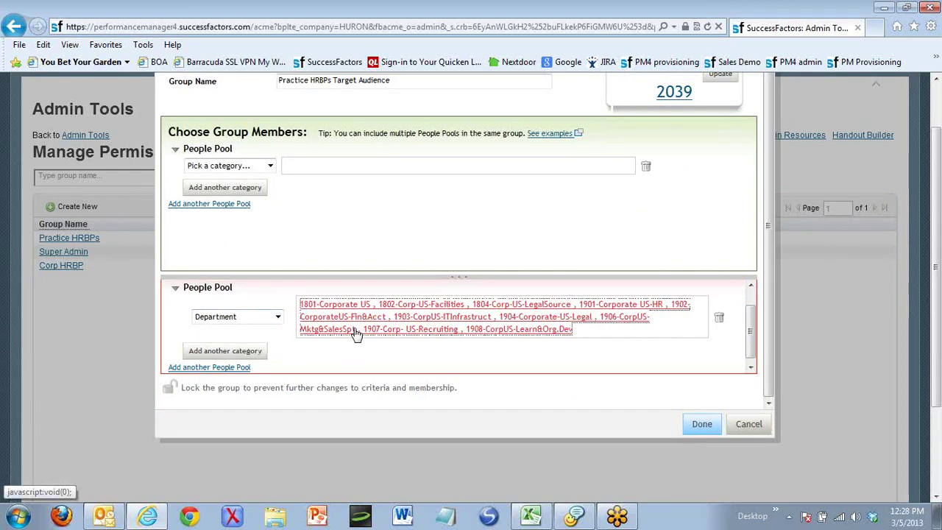
{"action": "left_click", "coordinate": [378, 219]}
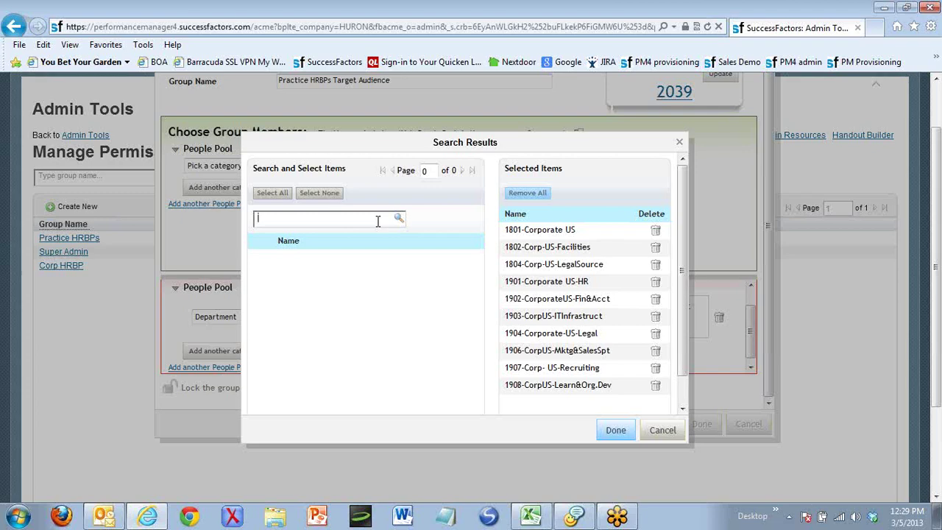
{"action": "left_click", "coordinate": [397, 219]}
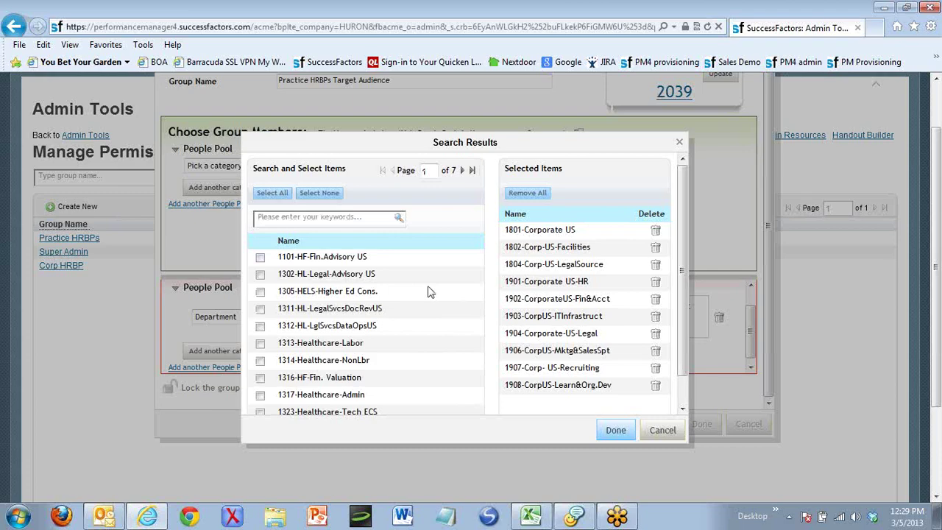
{"action": "scroll", "coordinate": [431, 293], "scroll_direction": "down", "scroll_amount": 1}
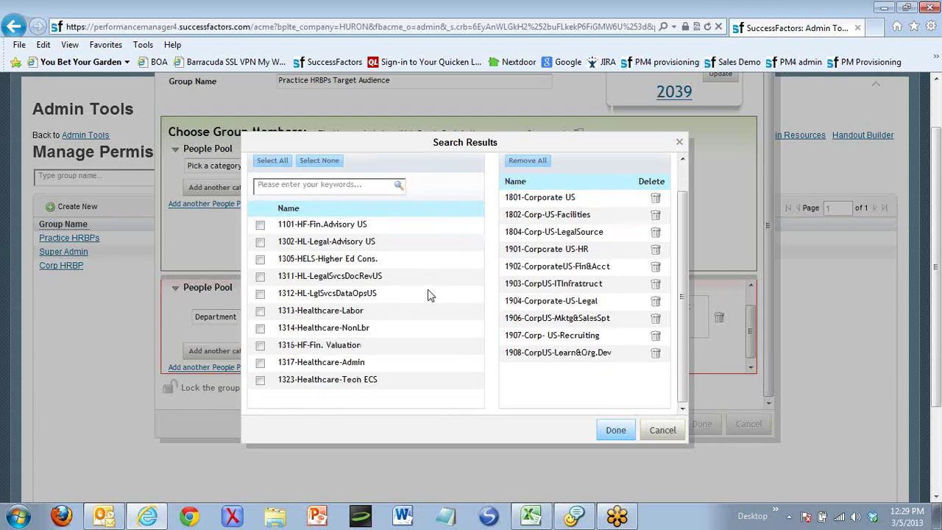
{"action": "scroll", "coordinate": [444, 276], "scroll_direction": "up", "scroll_amount": 1}
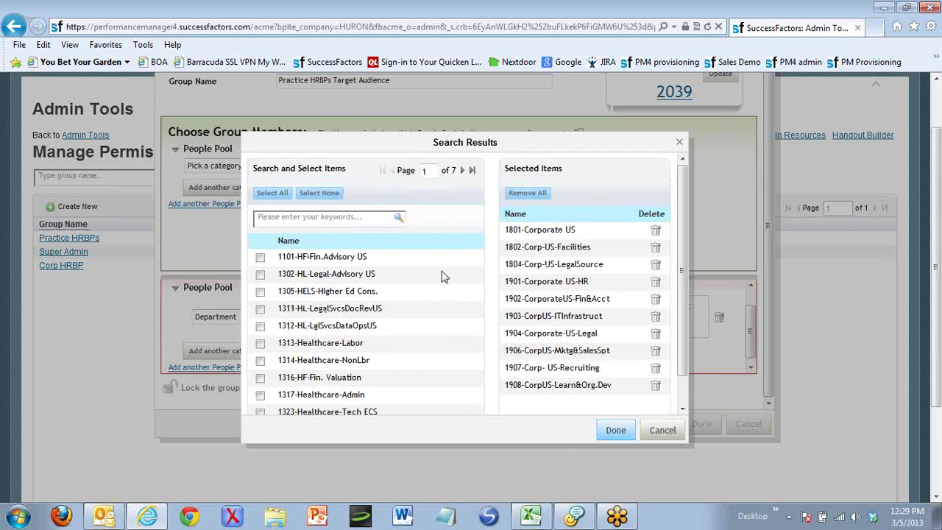
Toggle the selection of departments 1902, 1906, 1908, 1910 and 1914 on the fifth page of the department list.
{"action": "left_click", "coordinate": [464, 170]}
{"action": "left_click", "coordinate": [464, 172]}
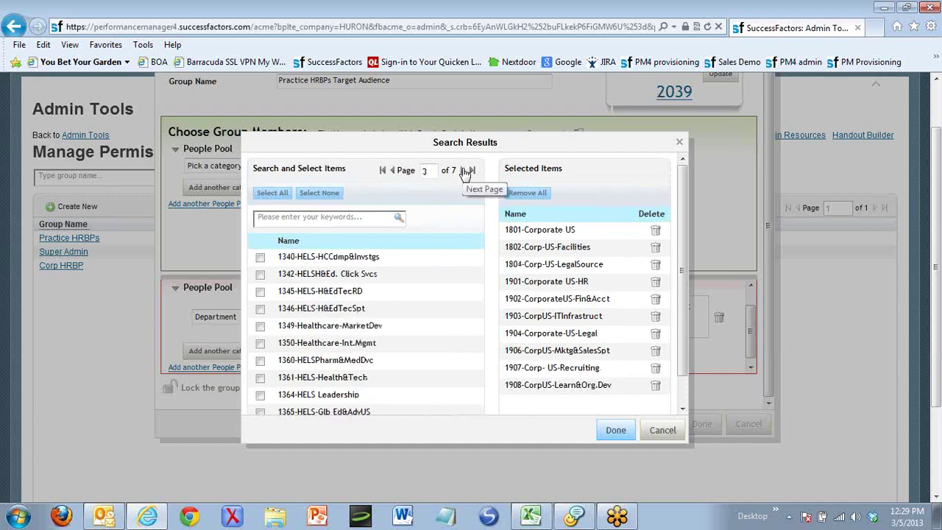
{"action": "left_click", "coordinate": [464, 171]}
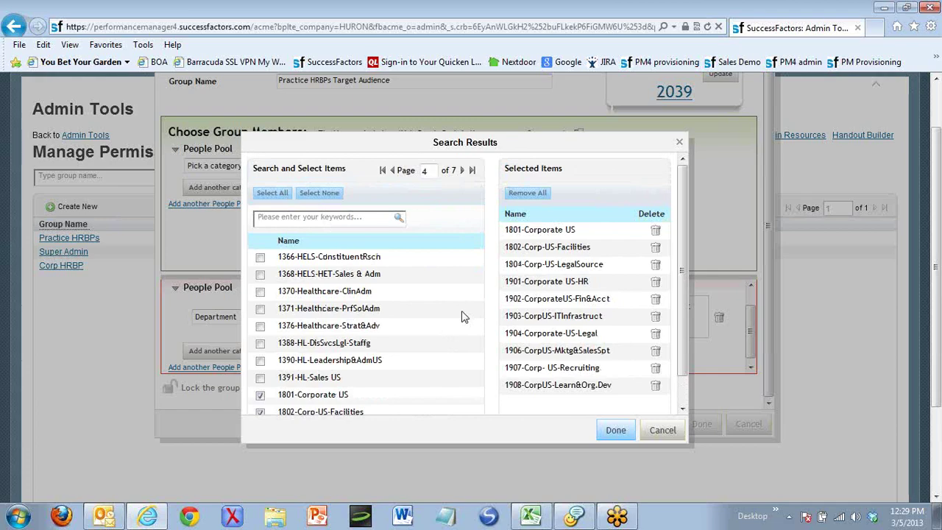
{"action": "scroll", "coordinate": [463, 328], "scroll_direction": "down", "scroll_amount": 1}
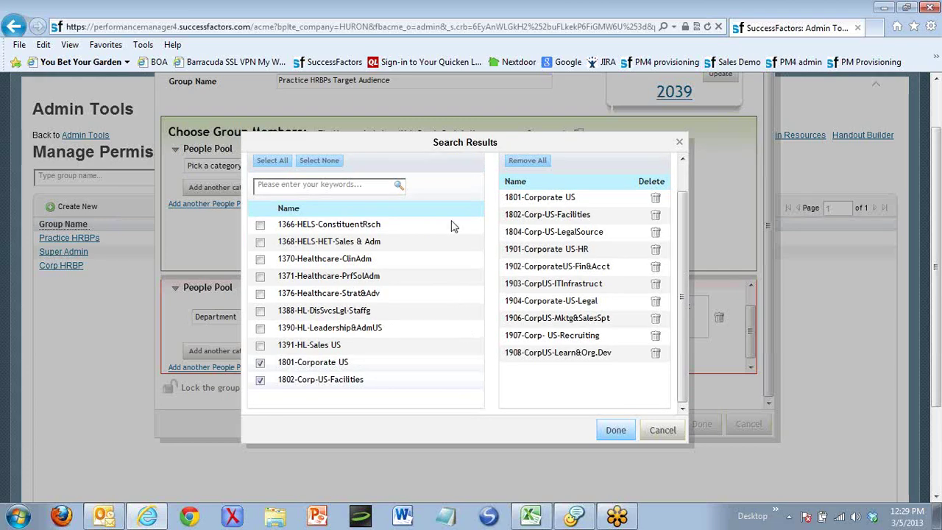
{"action": "scroll", "coordinate": [465, 239], "scroll_direction": "up", "scroll_amount": 2}
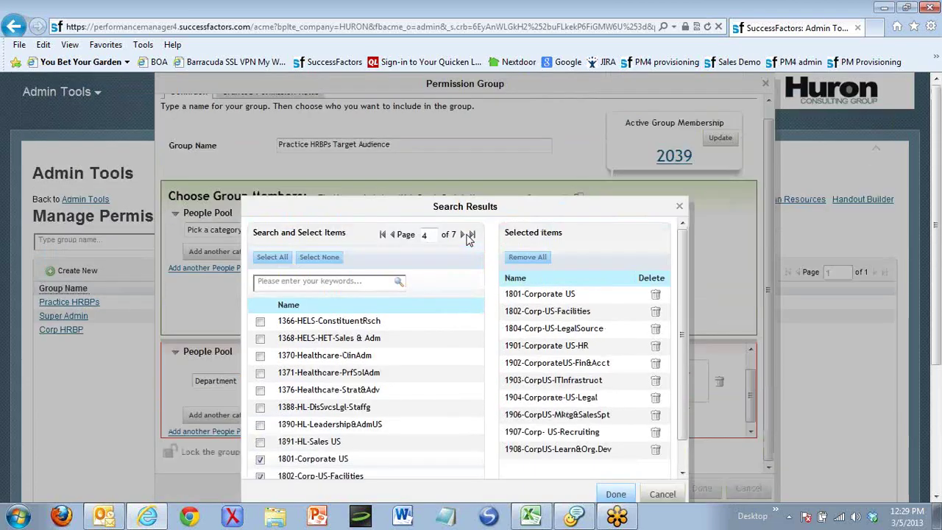
{"action": "left_click", "coordinate": [463, 234]}
{"action": "scroll", "coordinate": [451, 316], "scroll_direction": "down", "scroll_amount": 1}
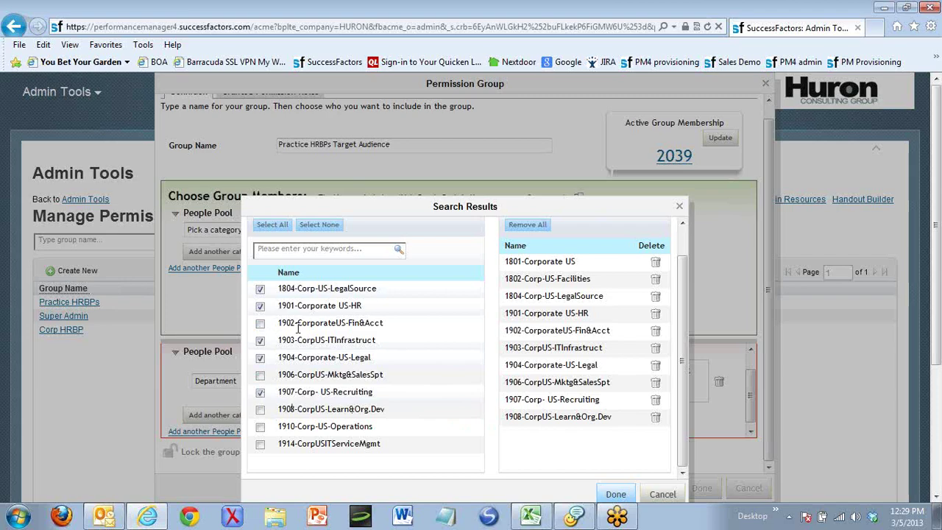
{"action": "left_click", "coordinate": [260, 324]}
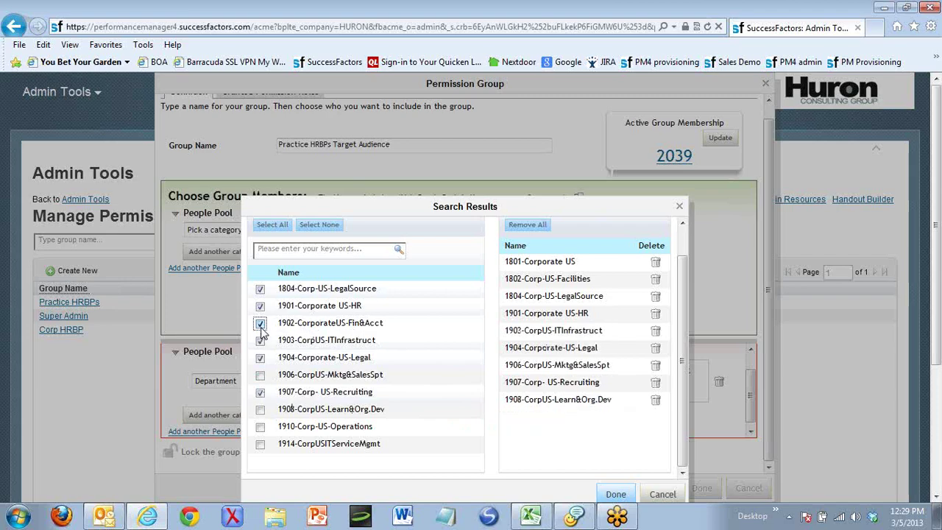
{"action": "left_click", "coordinate": [261, 376]}
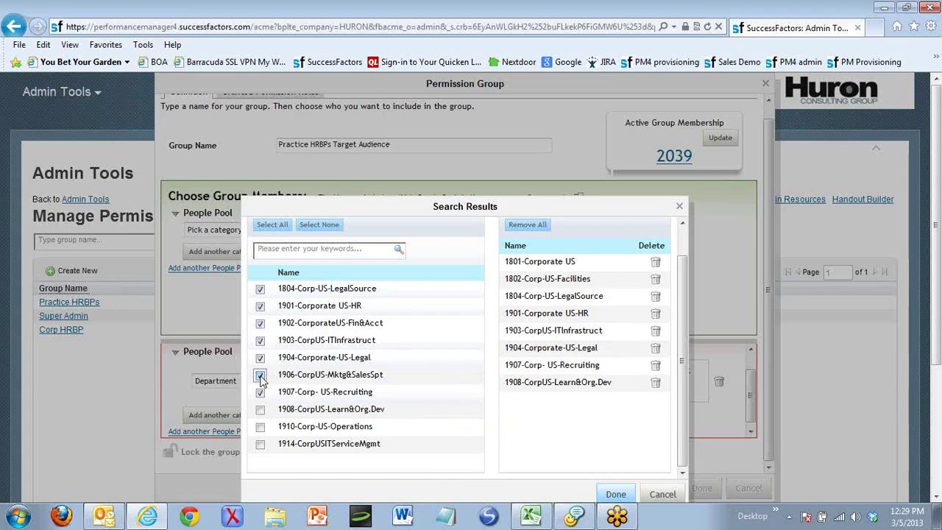
{"action": "left_click", "coordinate": [261, 410]}
{"action": "left_click", "coordinate": [261, 427]}
{"action": "left_click", "coordinate": [260, 445]}
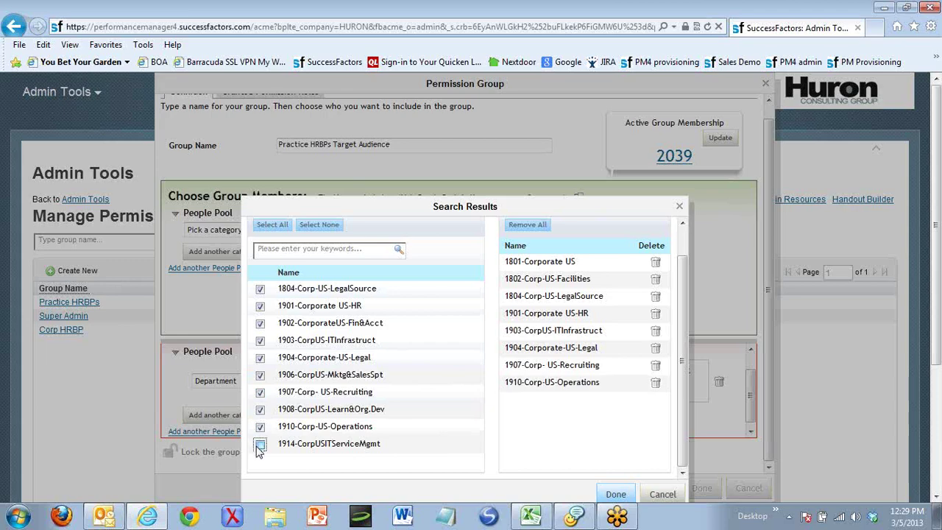
Add 1915-CorpUS-IT Bus. Apps and 1916-Corp US-ITGen. Admin to the selected departments and apply the exclusion.
{"action": "scroll", "coordinate": [425, 267], "scroll_direction": "up", "scroll_amount": 1}
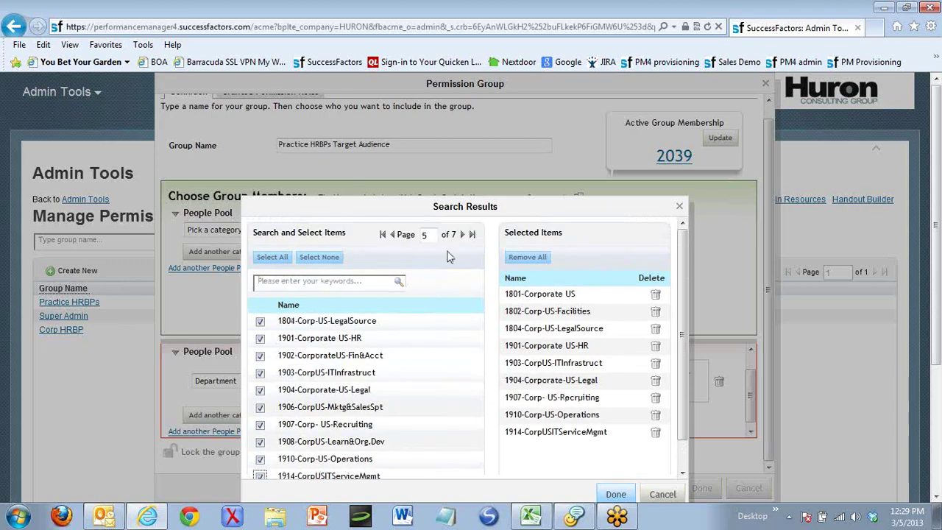
{"action": "left_click", "coordinate": [462, 234]}
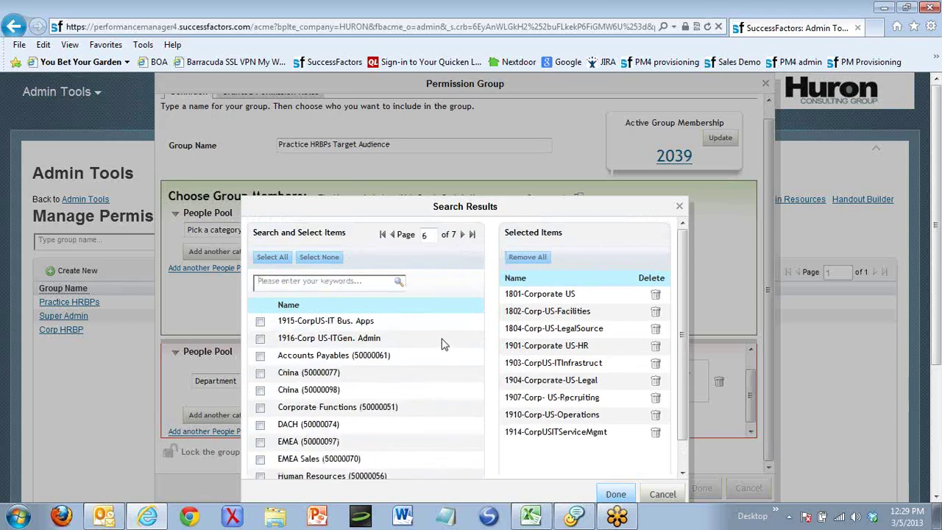
{"action": "left_click", "coordinate": [260, 321]}
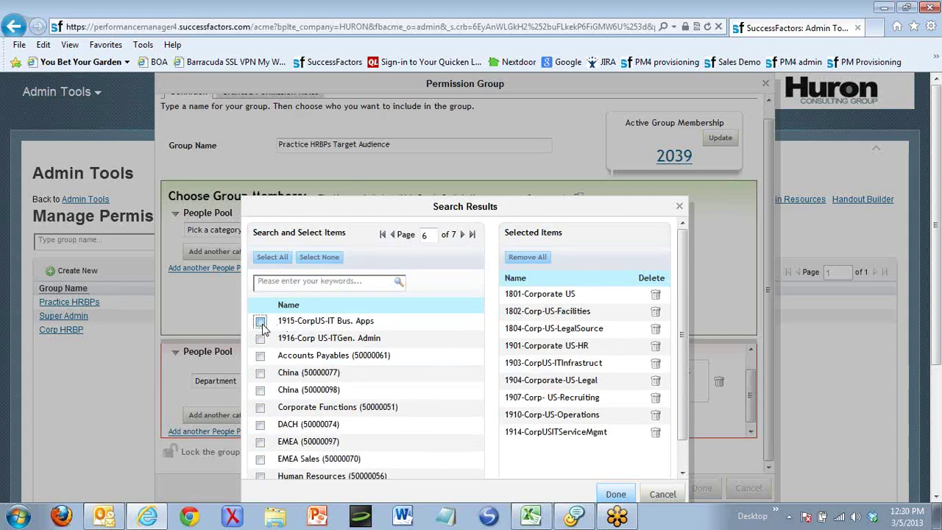
{"action": "left_click", "coordinate": [260, 338]}
{"action": "scroll", "coordinate": [446, 360], "scroll_direction": "down", "scroll_amount": 1}
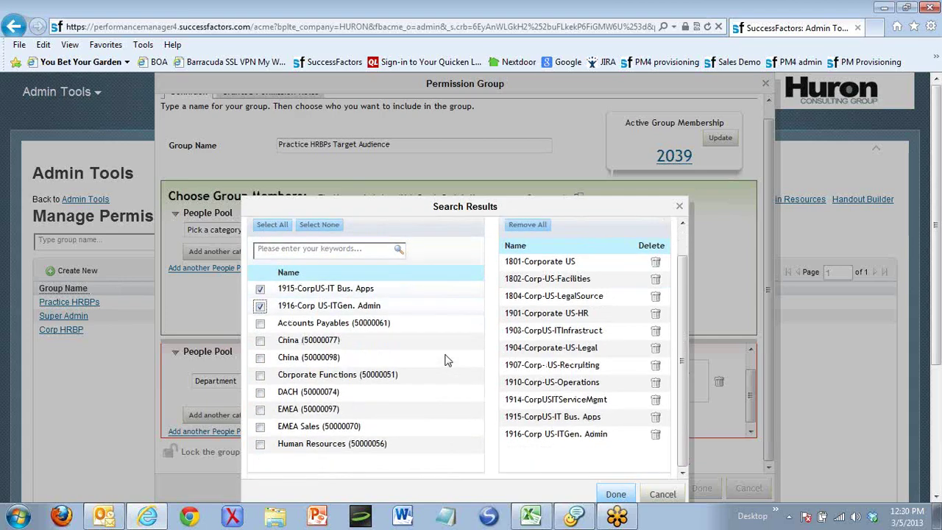
{"action": "left_click", "coordinate": [616, 494]}
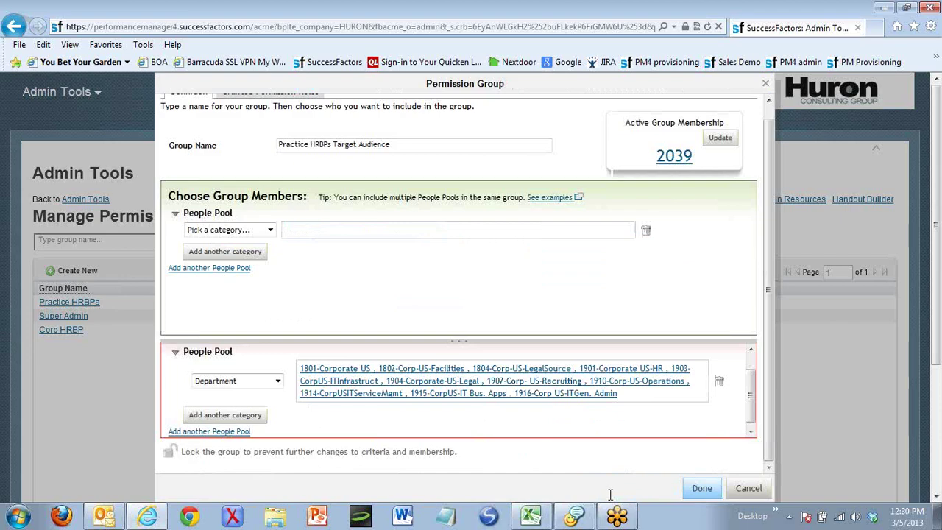
Delete the Department condition from the exclusion People Pool and update the active group membership.
{"action": "left_click", "coordinate": [720, 139]}
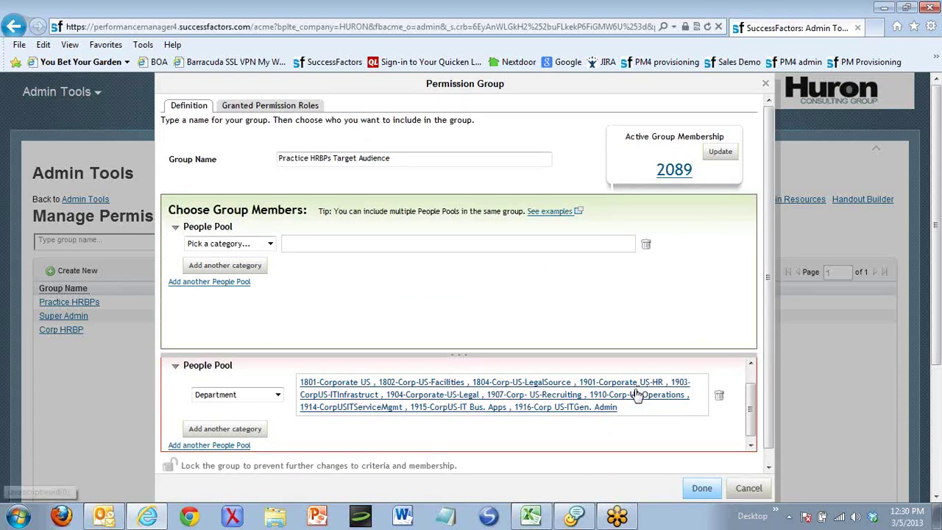
{"action": "left_click", "coordinate": [719, 398]}
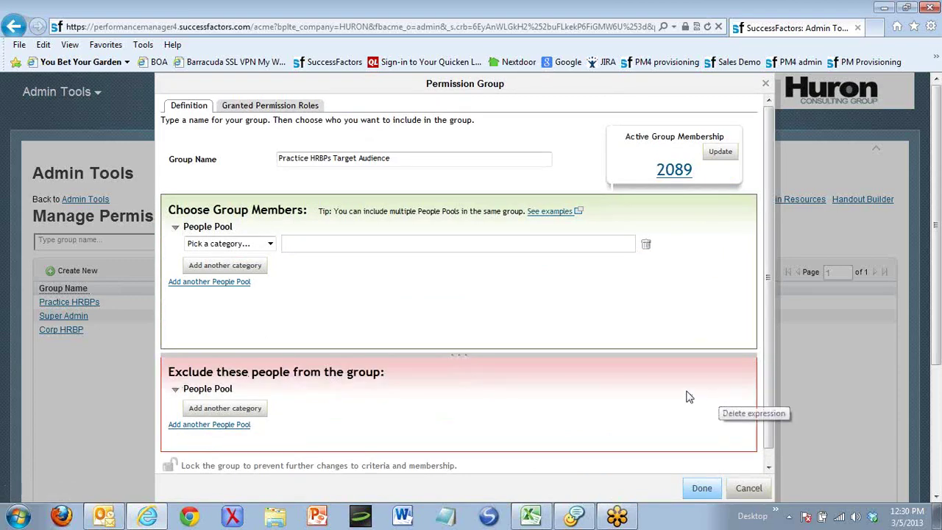
{"action": "left_click", "coordinate": [721, 151]}
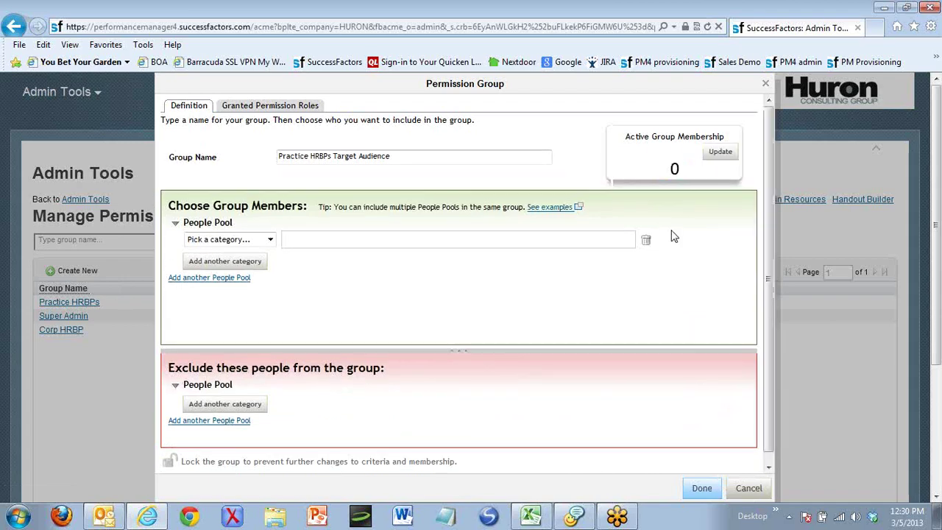
Add a new Department category to the exclusion People Pool and filter its departments by the keyword corp.
{"action": "left_click", "coordinate": [249, 405]}
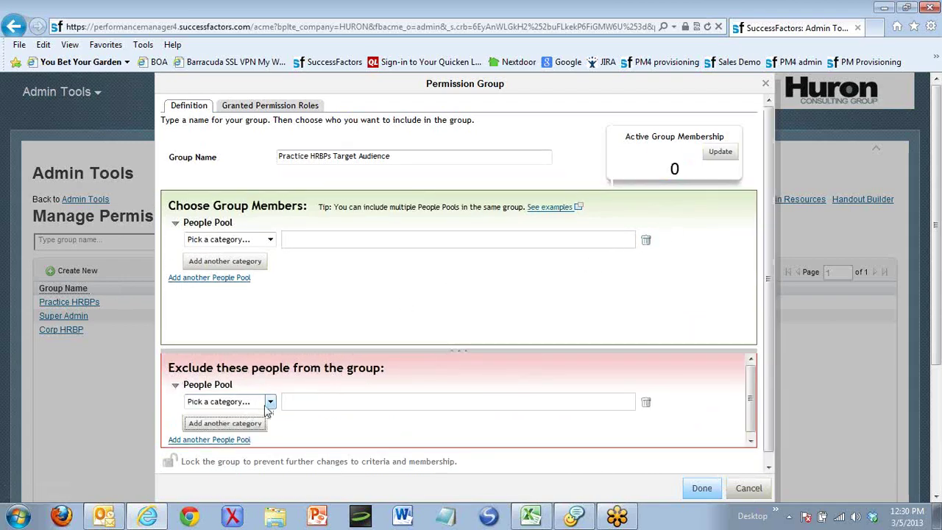
{"action": "left_click", "coordinate": [270, 401]}
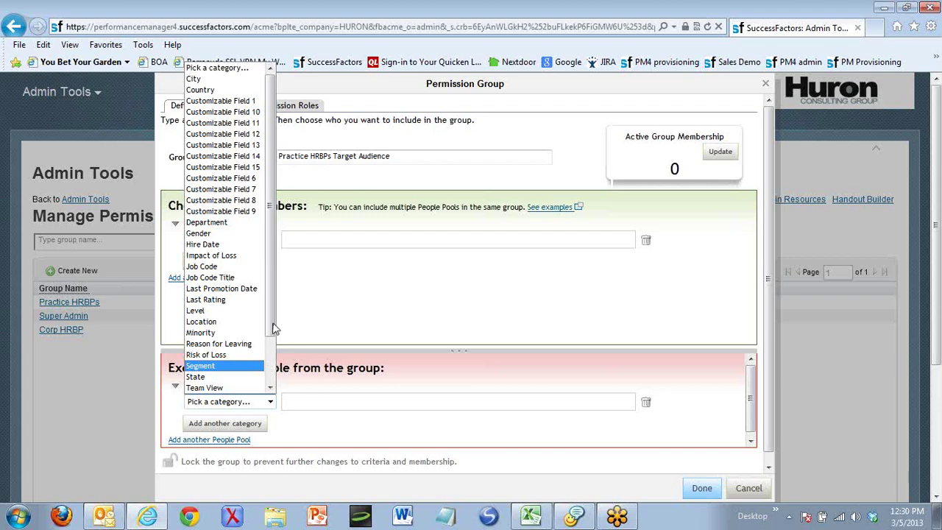
{"action": "left_click", "coordinate": [209, 225]}
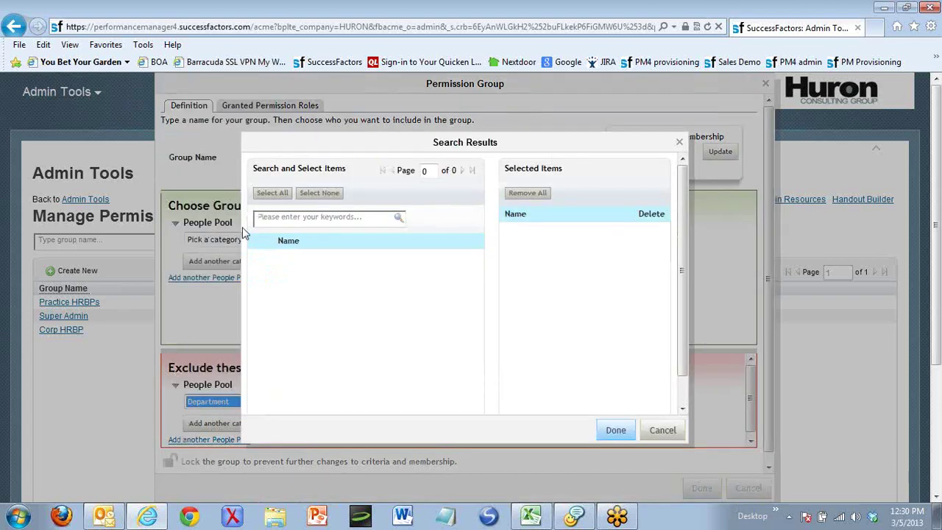
{"action": "left_click", "coordinate": [398, 220]}
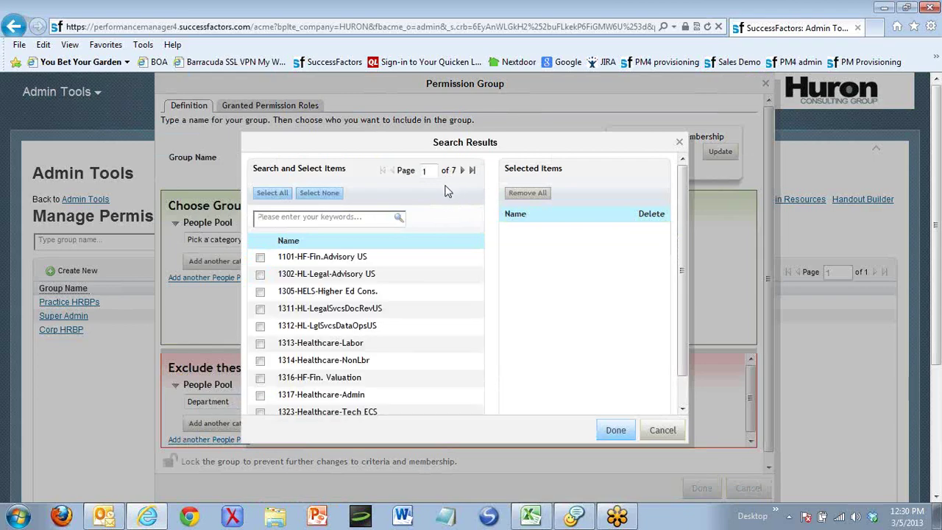
{"action": "left_click", "coordinate": [358, 216]}
{"action": "type", "text": "corp"}
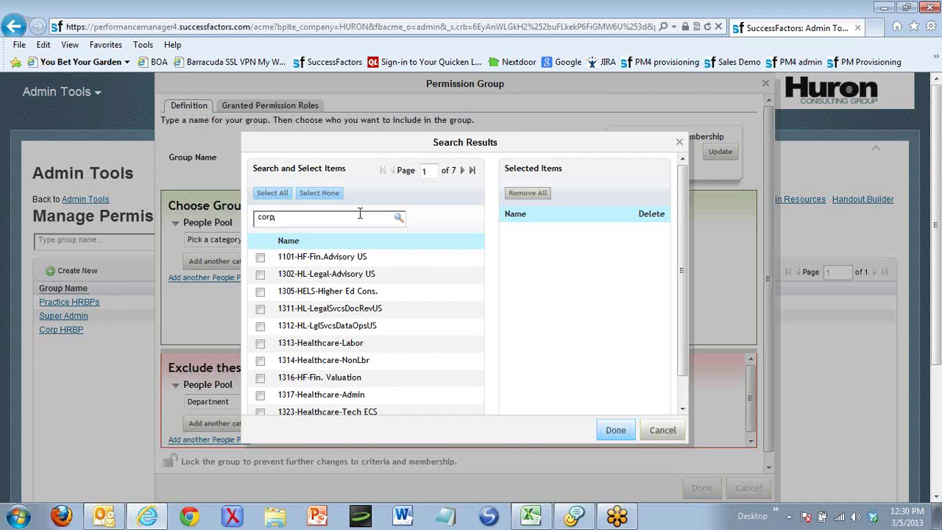
{"action": "left_click", "coordinate": [398, 219]}
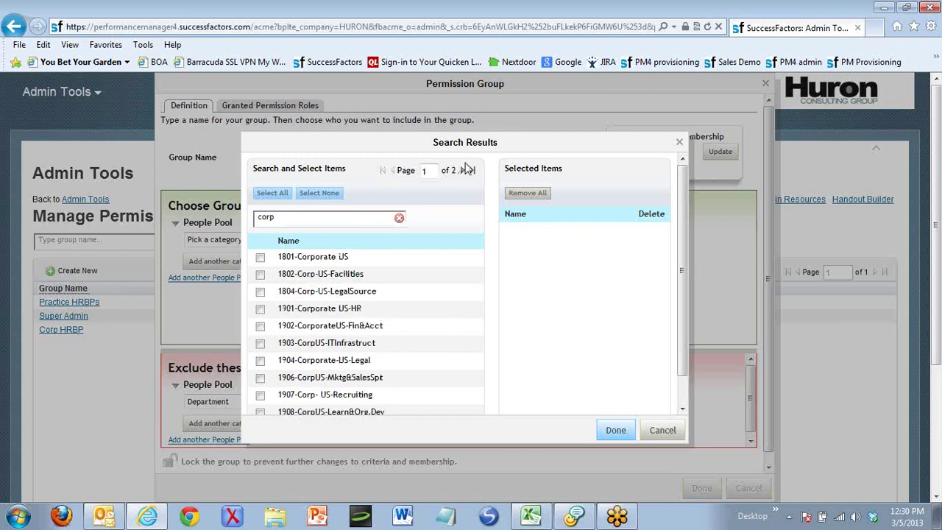
Select all ten departments from 1801-Corporate US through 1908-CorpUS-Learn&Org.Dev on the first results page.
{"action": "left_click", "coordinate": [260, 256]}
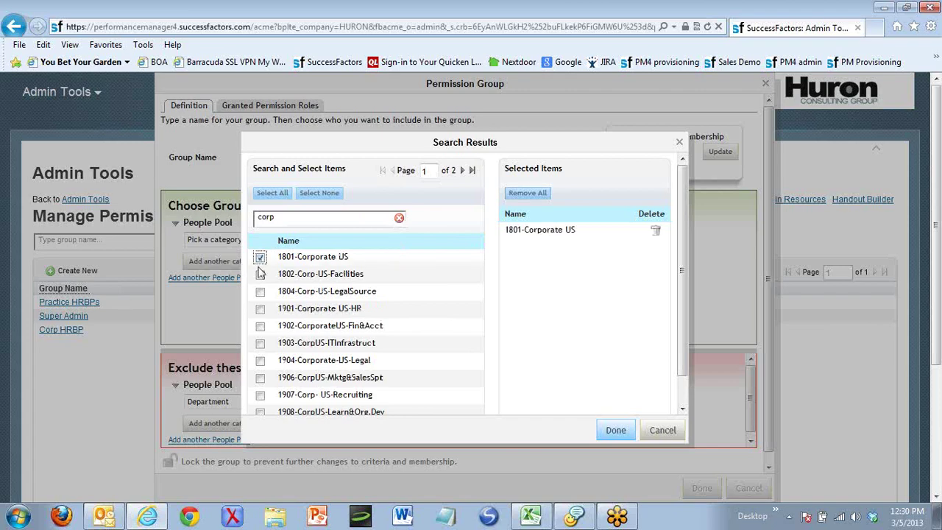
{"action": "left_click", "coordinate": [260, 274]}
{"action": "left_click", "coordinate": [260, 292]}
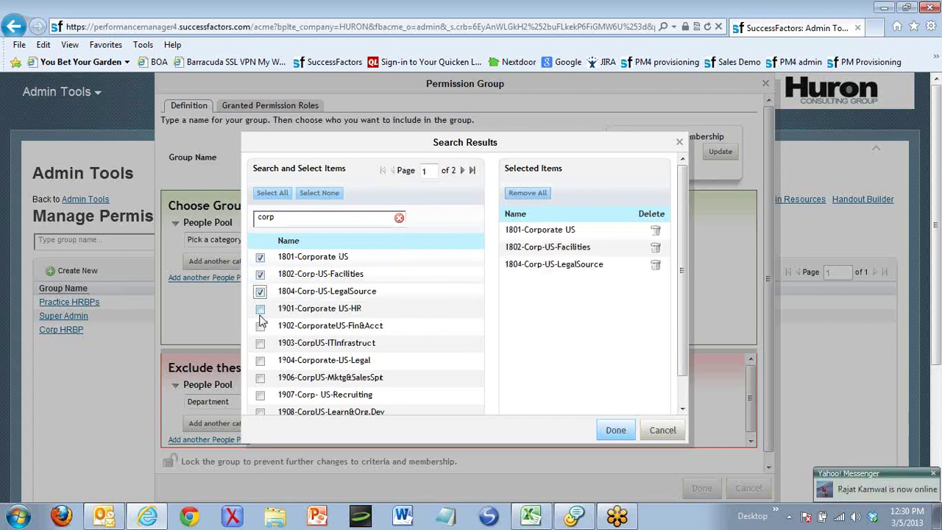
{"action": "left_click", "coordinate": [260, 308]}
{"action": "left_click", "coordinate": [260, 325]}
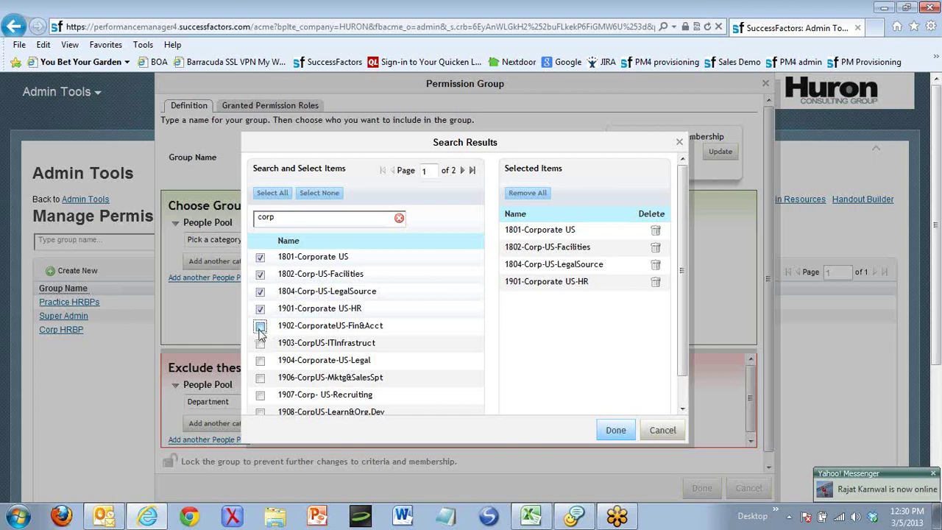
{"action": "left_click", "coordinate": [260, 343]}
{"action": "left_click", "coordinate": [260, 360]}
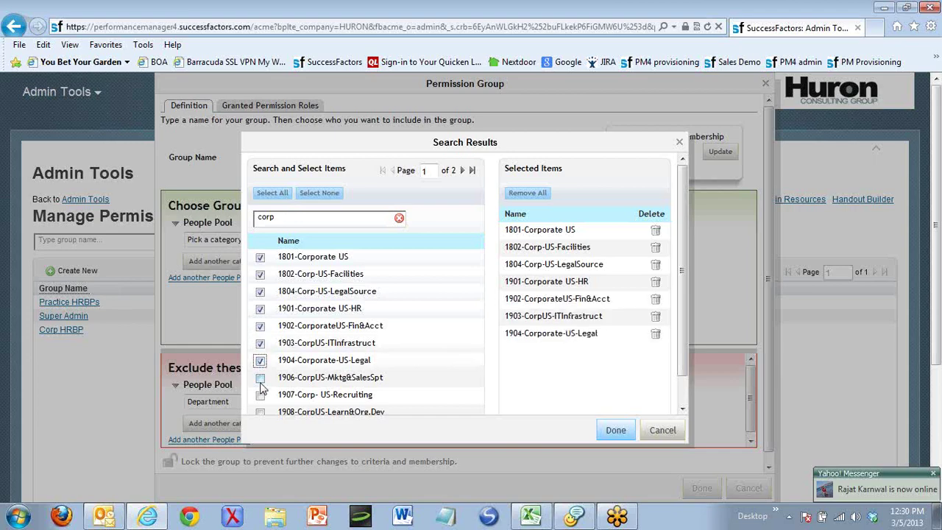
{"action": "left_click", "coordinate": [260, 377]}
{"action": "left_click", "coordinate": [259, 395]}
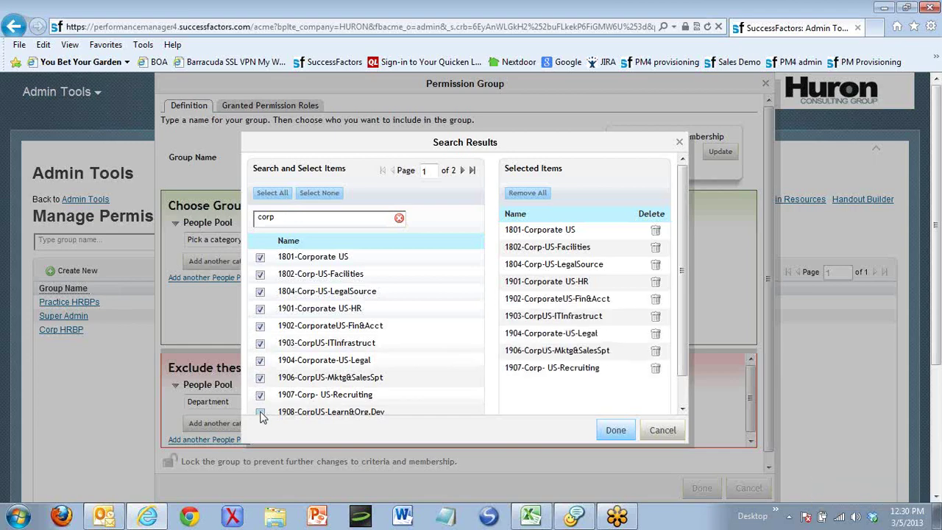
{"action": "left_click", "coordinate": [260, 411]}
{"action": "scroll", "coordinate": [433, 361], "scroll_direction": "down", "scroll_amount": 2}
{"action": "scroll", "coordinate": [433, 358], "scroll_direction": "down", "scroll_amount": 1}
{"action": "scroll", "coordinate": [442, 322], "scroll_direction": "up", "scroll_amount": 1}
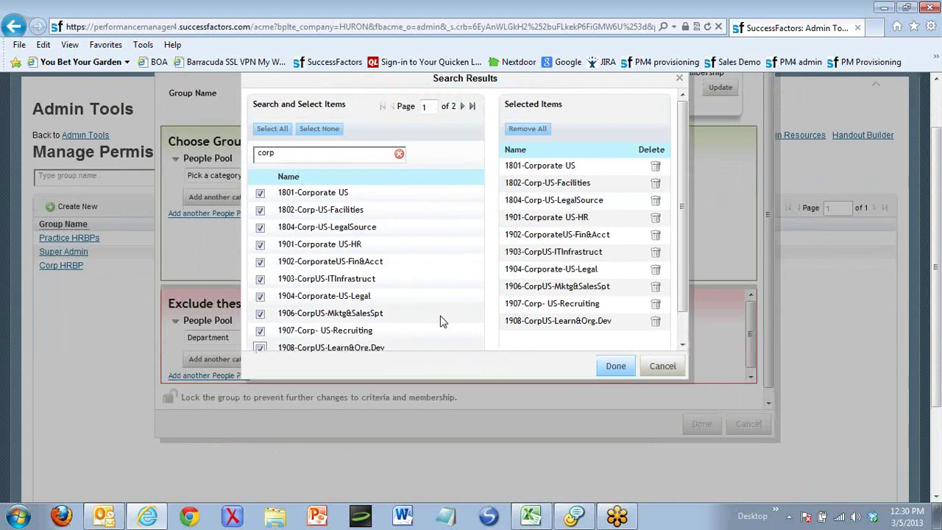
Select departments 1910, 1914, 1915, 1916 and Corporate Functions (50000051) on the second results page and apply the exclusion.
{"action": "left_click", "coordinate": [466, 106]}
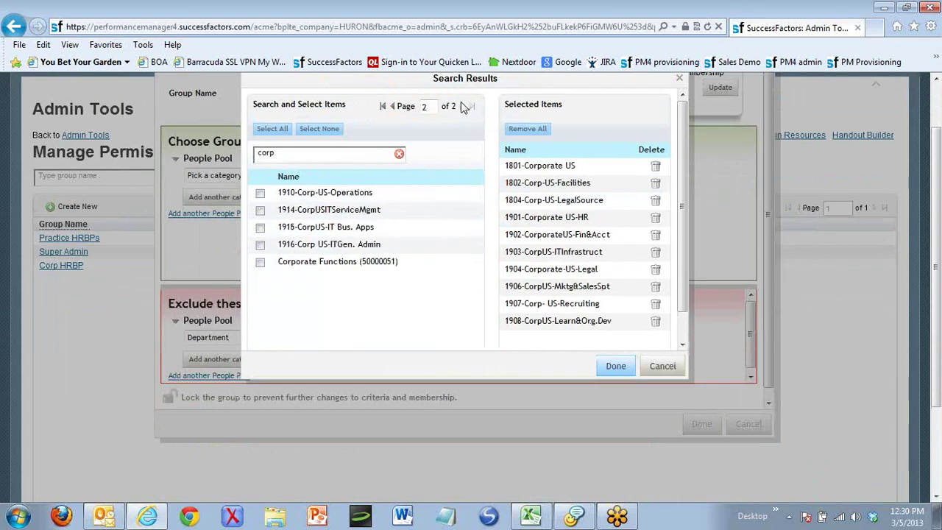
{"action": "left_click", "coordinate": [259, 193]}
{"action": "left_click", "coordinate": [260, 210]}
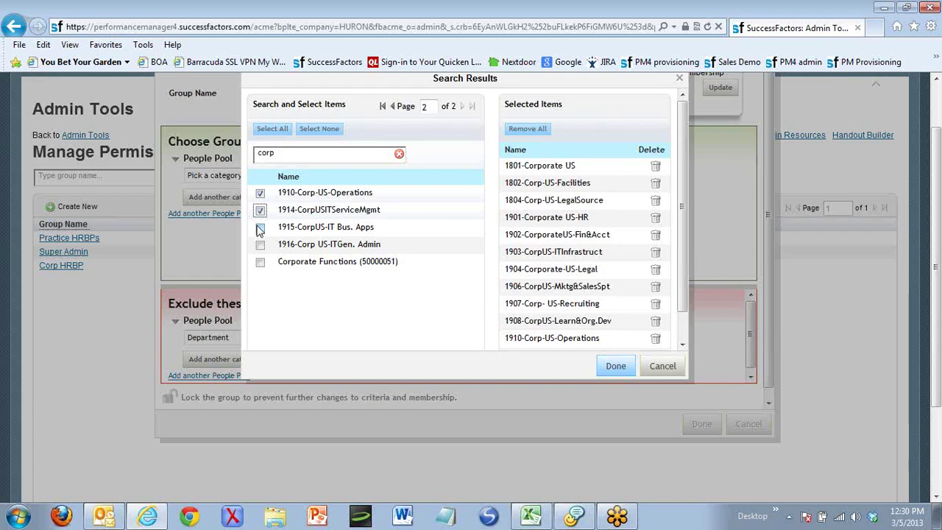
{"action": "left_click", "coordinate": [260, 226]}
{"action": "left_click", "coordinate": [260, 245]}
{"action": "left_click", "coordinate": [260, 262]}
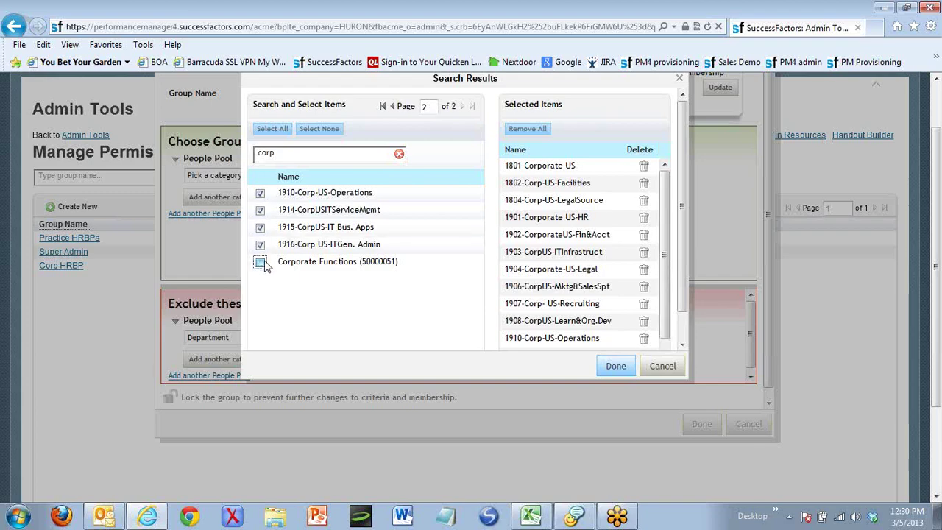
{"action": "left_click", "coordinate": [618, 368]}
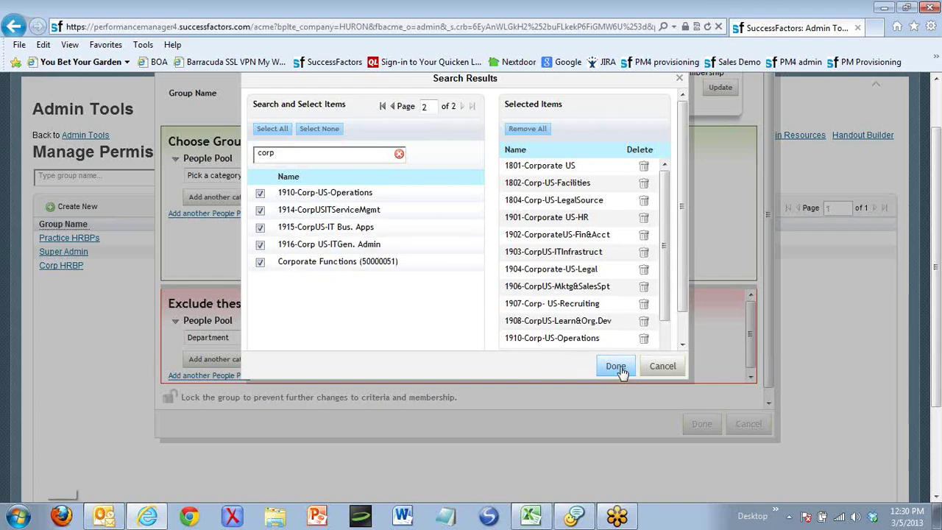
Update the active group membership and save the Practice HRBPs Target Audience group.
{"action": "left_click", "coordinate": [718, 92]}
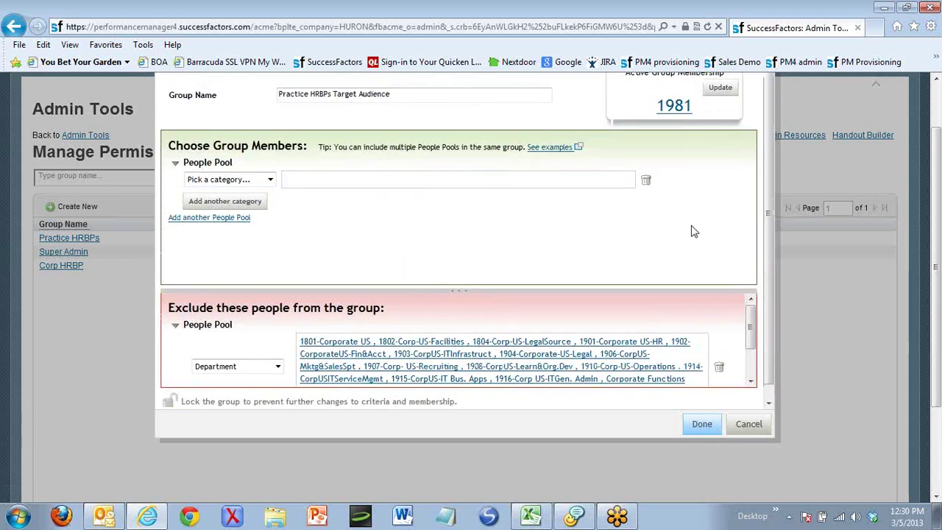
{"action": "scroll", "coordinate": [685, 224], "scroll_direction": "up", "scroll_amount": 2}
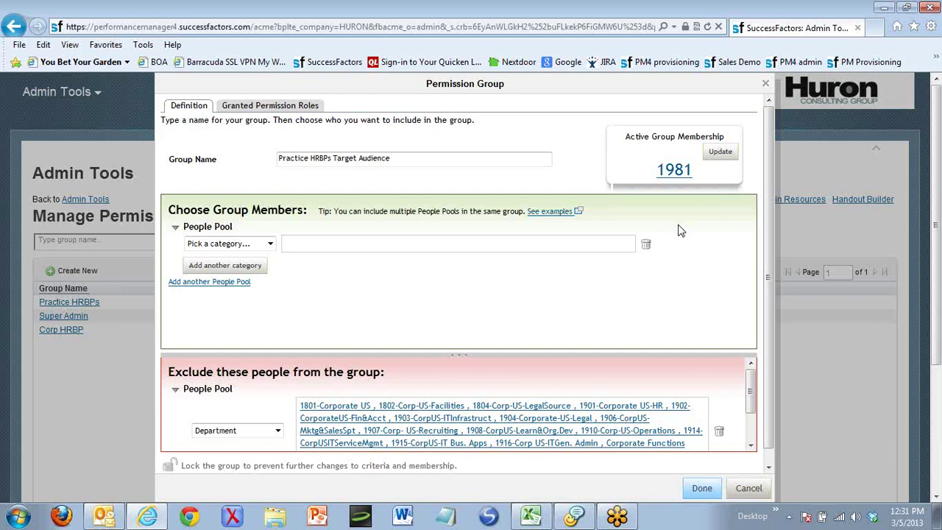
{"action": "left_click", "coordinate": [698, 488]}
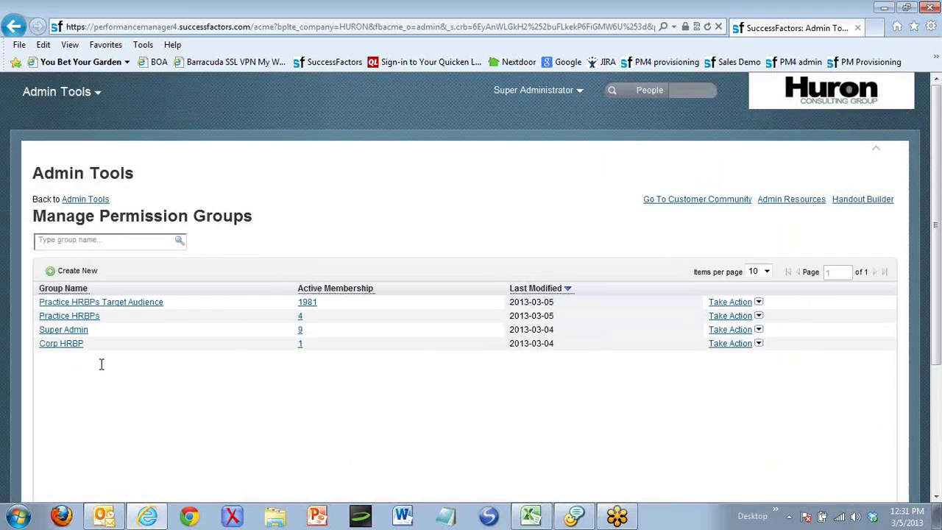
Rename the Practice HRBPs permission group to Practice HRBPs Group for Role and save it.
{"action": "left_click", "coordinate": [81, 316]}
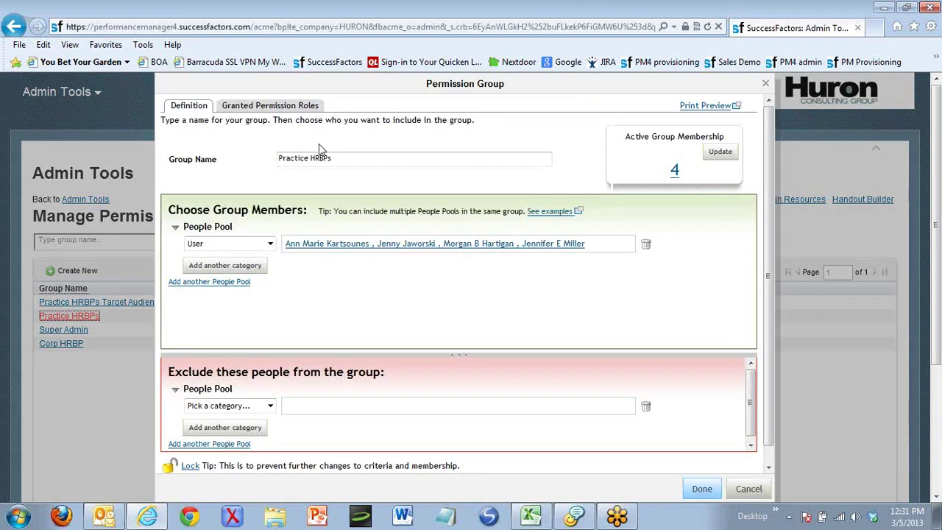
{"action": "left_click", "coordinate": [352, 159]}
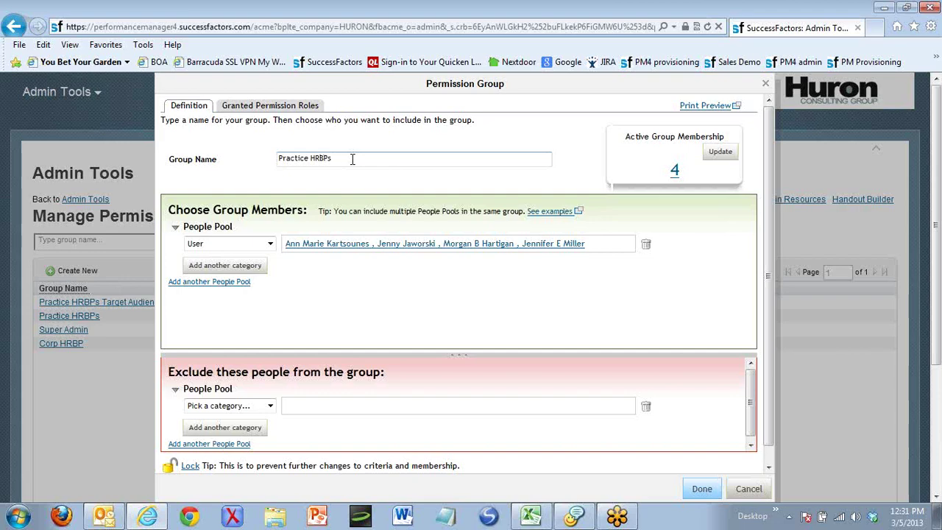
{"action": "type", "text": "Group for Role"}
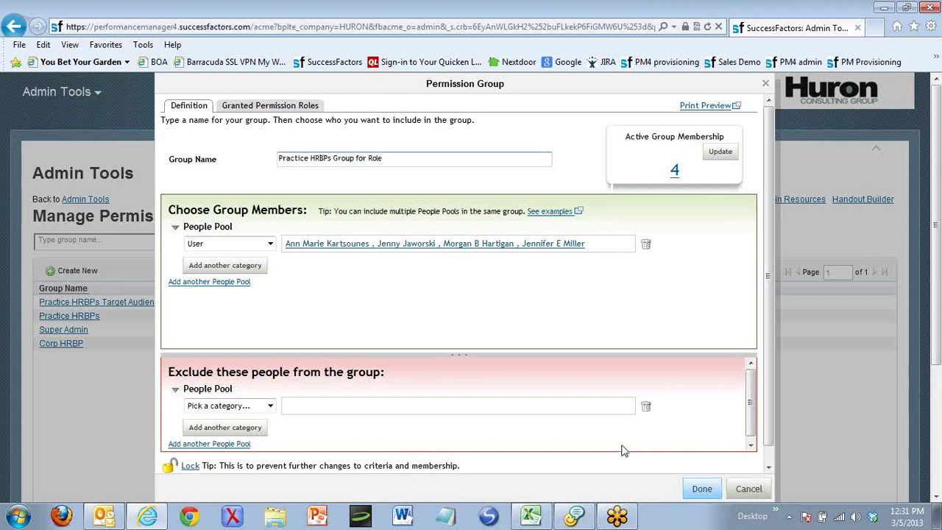
{"action": "left_click", "coordinate": [696, 492]}
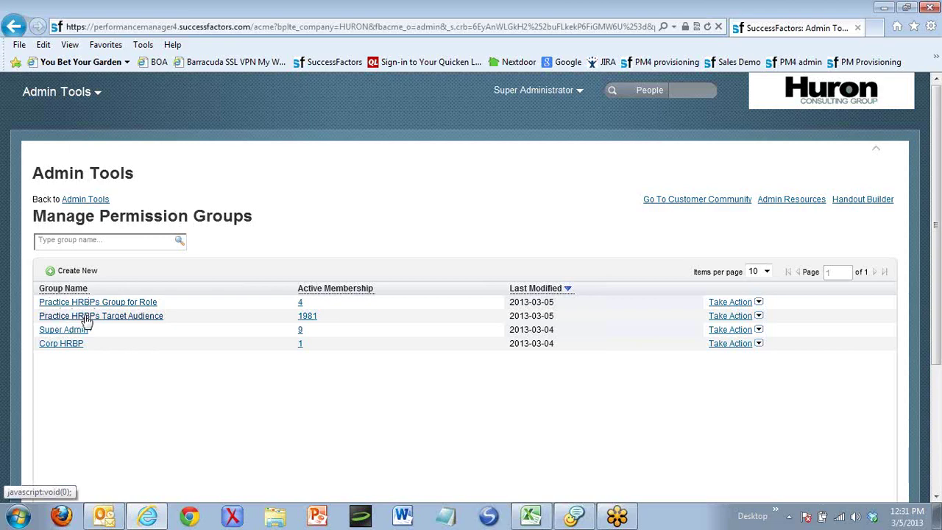
Return to Admin Tools and open the list of permission roles.
{"action": "left_click", "coordinate": [82, 200]}
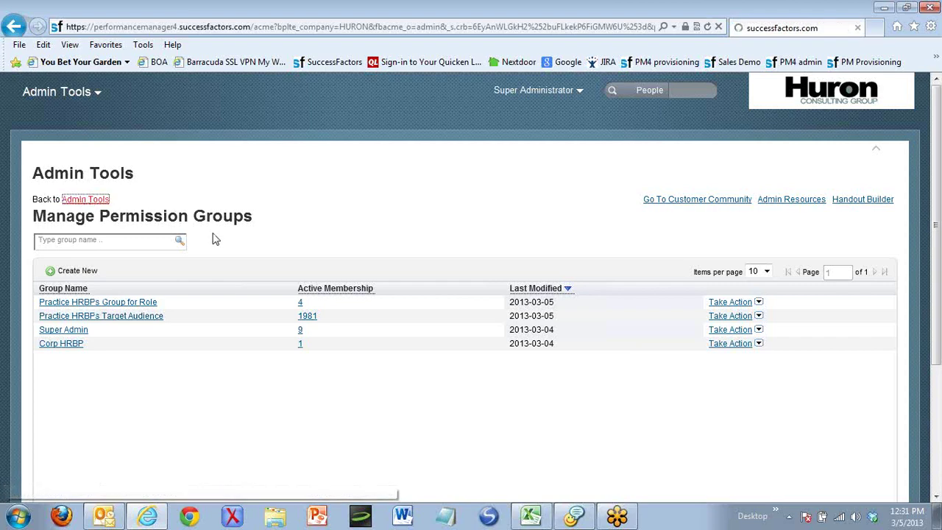
{"action": "scroll", "coordinate": [231, 332], "scroll_direction": "down", "scroll_amount": 3}
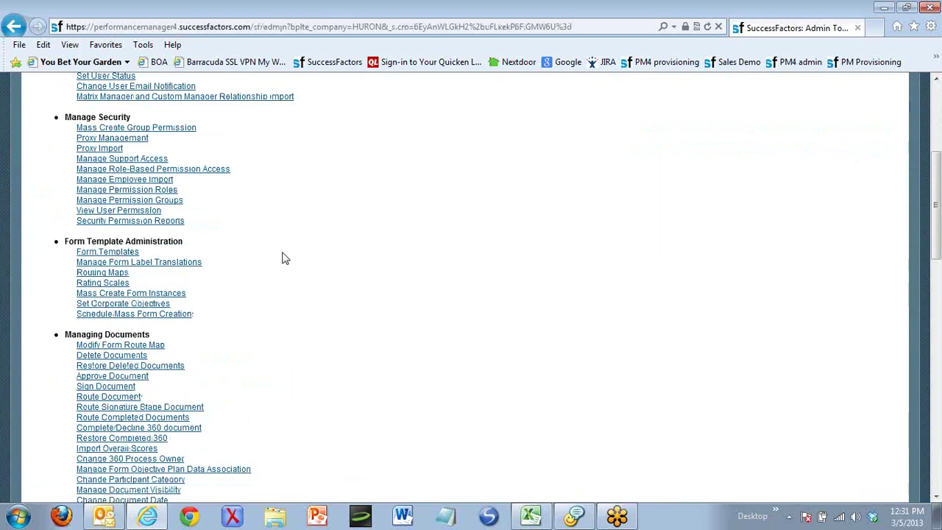
{"action": "left_click", "coordinate": [175, 191]}
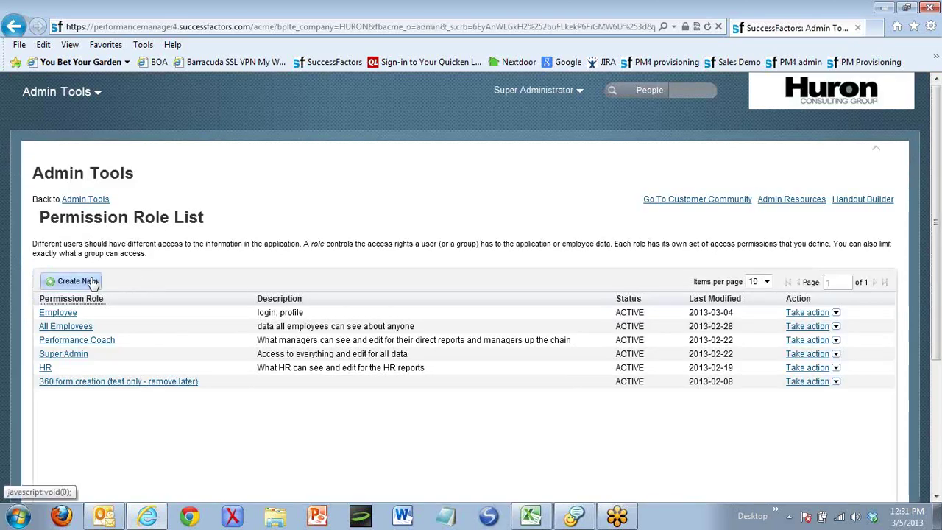
Examine the blank new-role form and the existing HR role's permission settings and granted population, leaving both without saving.
{"action": "left_click", "coordinate": [87, 280]}
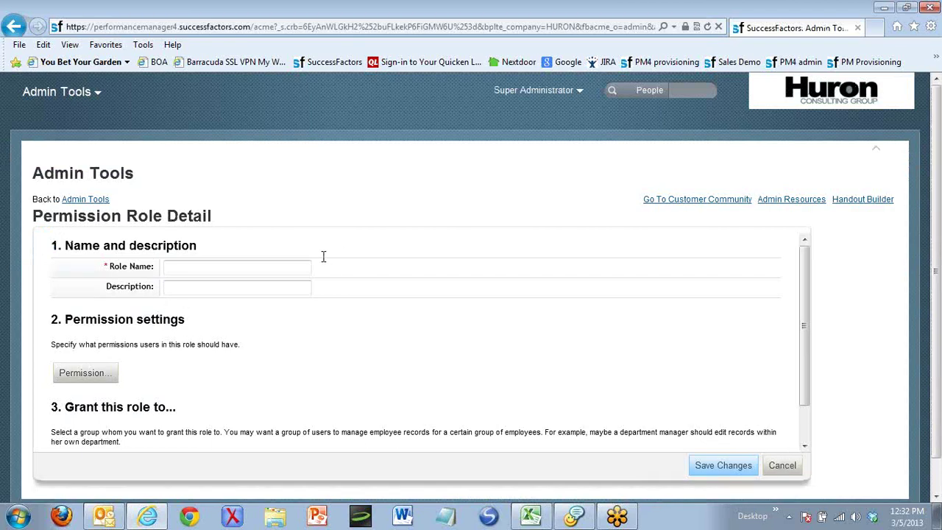
{"action": "left_click", "coordinate": [791, 467]}
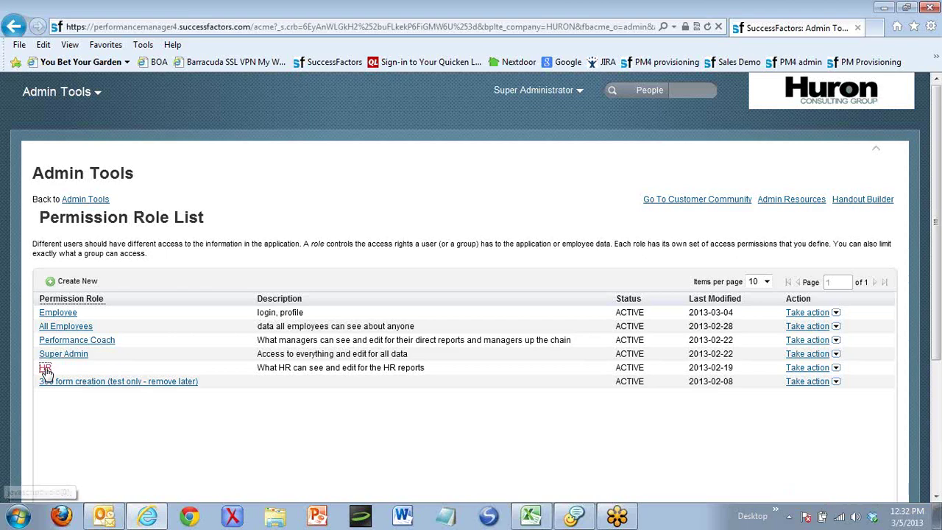
{"action": "left_click", "coordinate": [45, 370]}
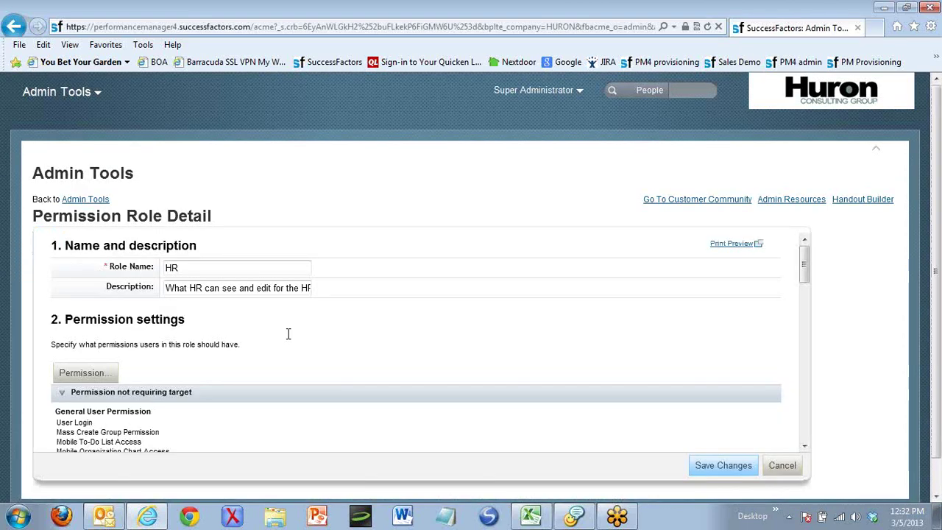
{"action": "scroll", "coordinate": [288, 332], "scroll_direction": "down", "scroll_amount": 1}
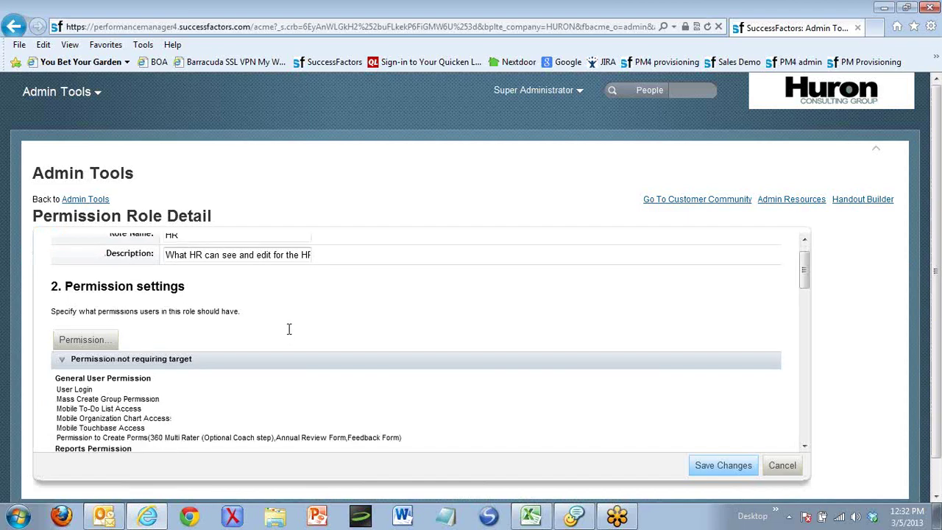
{"action": "key", "text": "F11"}
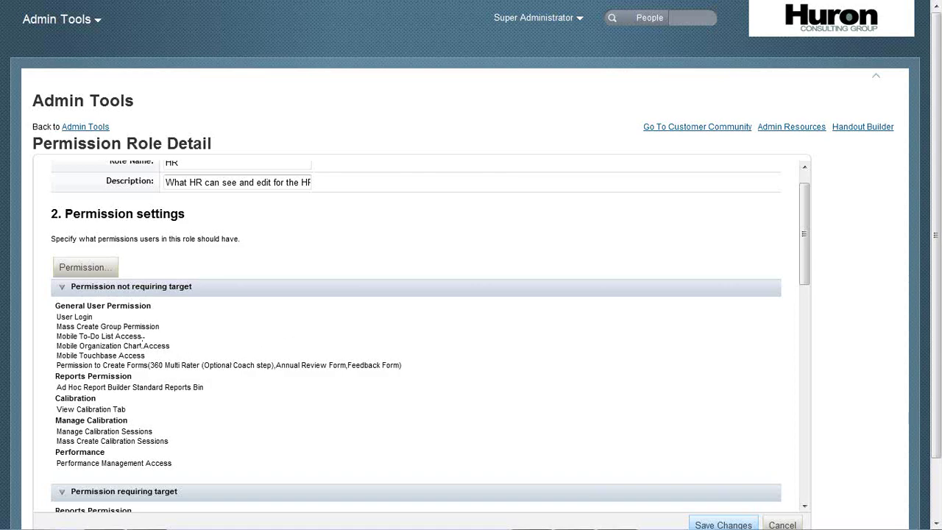
{"action": "scroll", "coordinate": [182, 360], "scroll_direction": "down", "scroll_amount": 3}
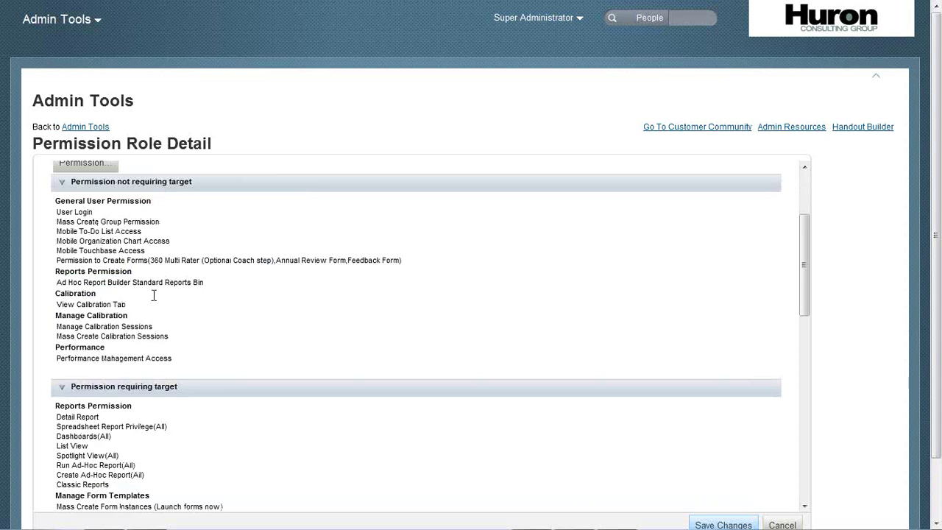
{"action": "scroll", "coordinate": [160, 331], "scroll_direction": "down", "scroll_amount": 4}
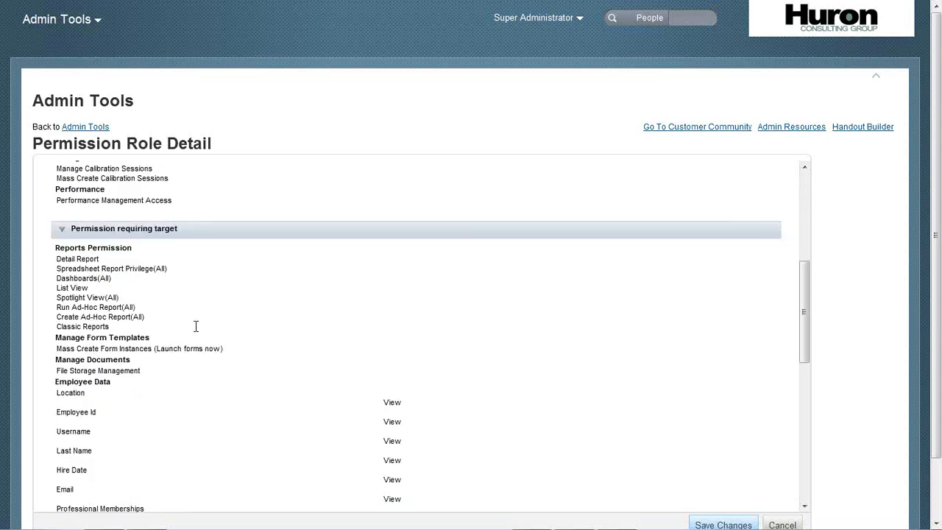
{"action": "scroll", "coordinate": [199, 323], "scroll_direction": "down", "scroll_amount": 10}
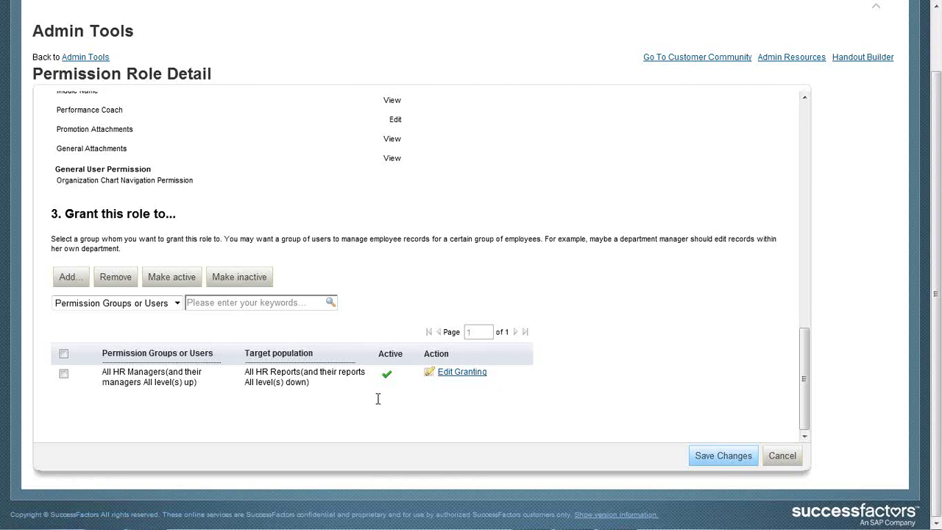
{"action": "left_click", "coordinate": [784, 457]}
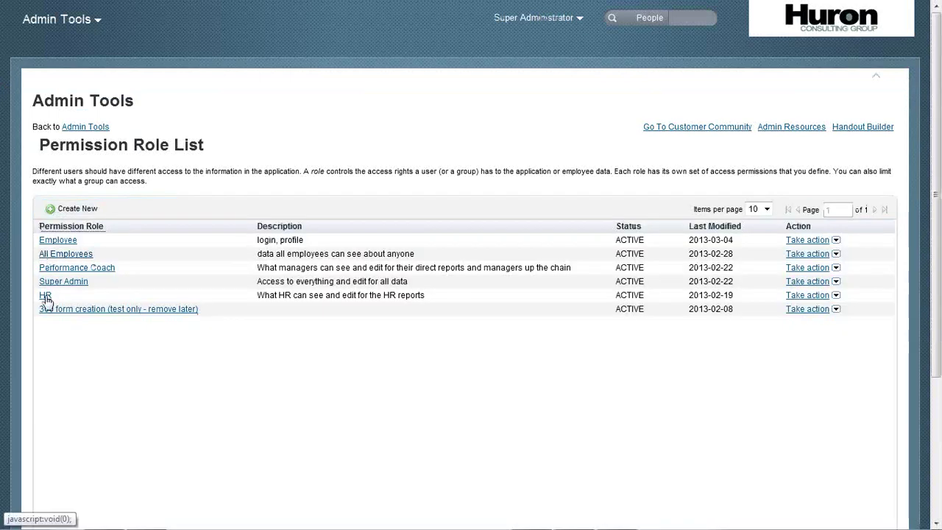
Create a new permission role named Practice HRBPs.
{"action": "left_click", "coordinate": [81, 211]}
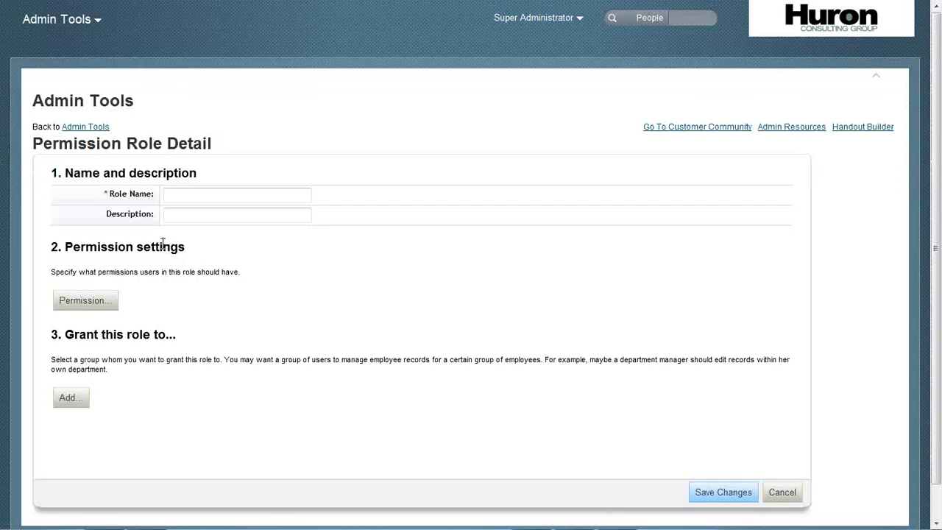
{"action": "left_click", "coordinate": [192, 189]}
{"action": "type", "text": "Practice HRBPs"}
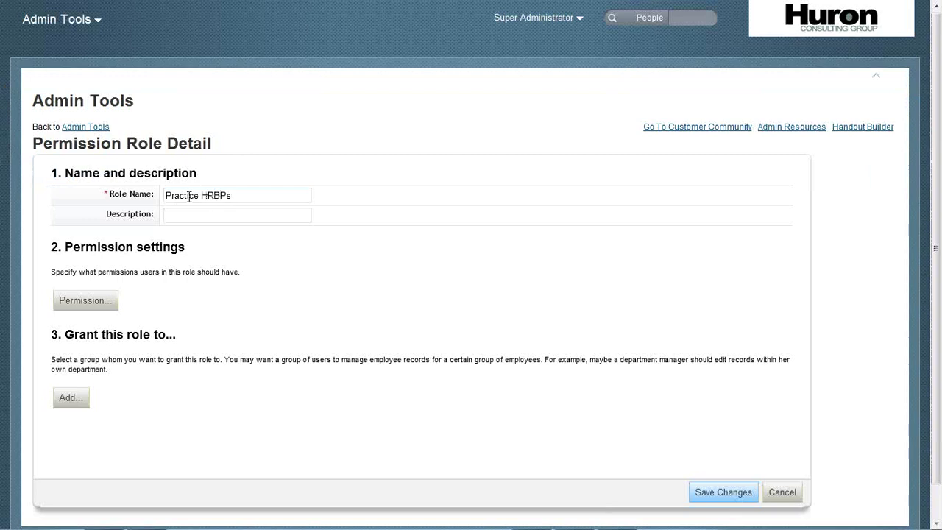
{"action": "left_click", "coordinate": [189, 214]}
Enable View Calibration Tab in the role's Calibration permissions and bring up the Performance permissions.
{"action": "left_click", "coordinate": [107, 308]}
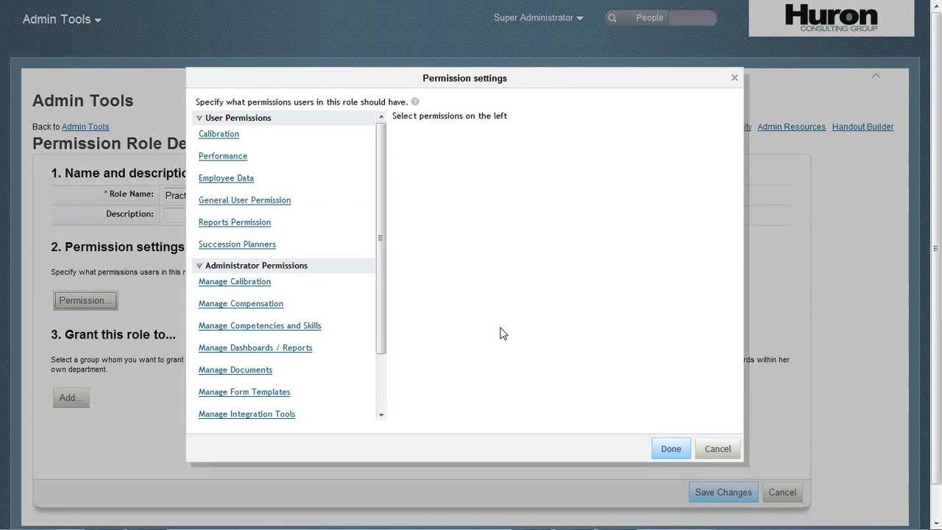
{"action": "left_click", "coordinate": [221, 138]}
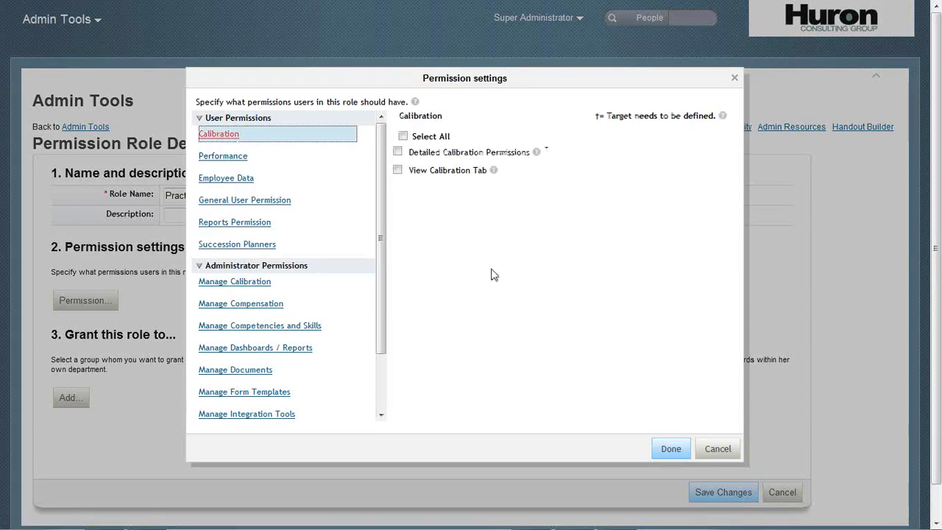
{"action": "left_click", "coordinate": [397, 170]}
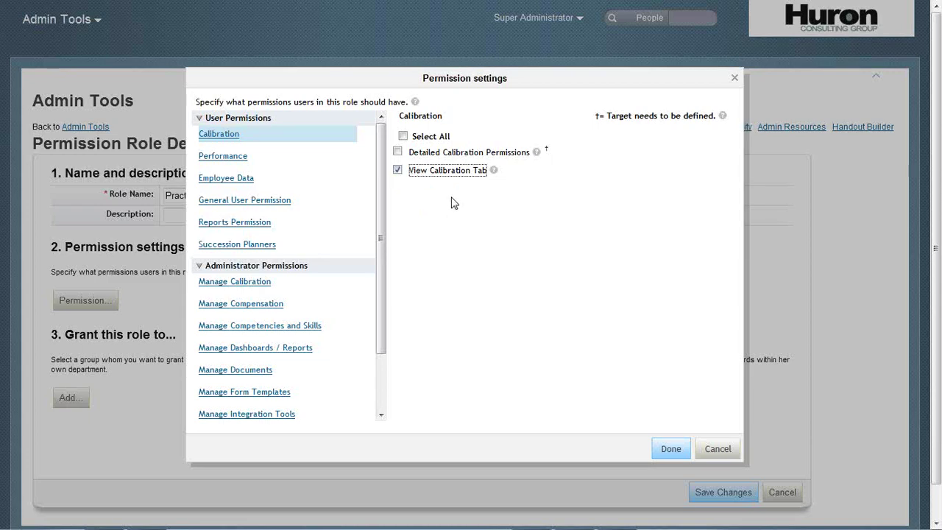
{"action": "mouse_move", "coordinate": [542, 155]}
{"action": "left_click", "coordinate": [235, 158]}
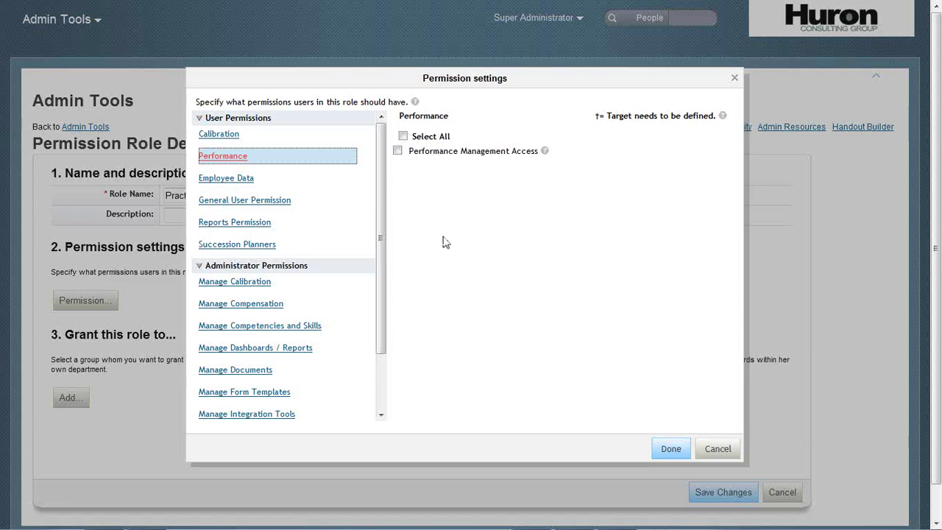
Grant View access to all Employee Profile fields in Employee Data and Edit access to the Performance Coach field.
{"action": "left_click", "coordinate": [219, 182]}
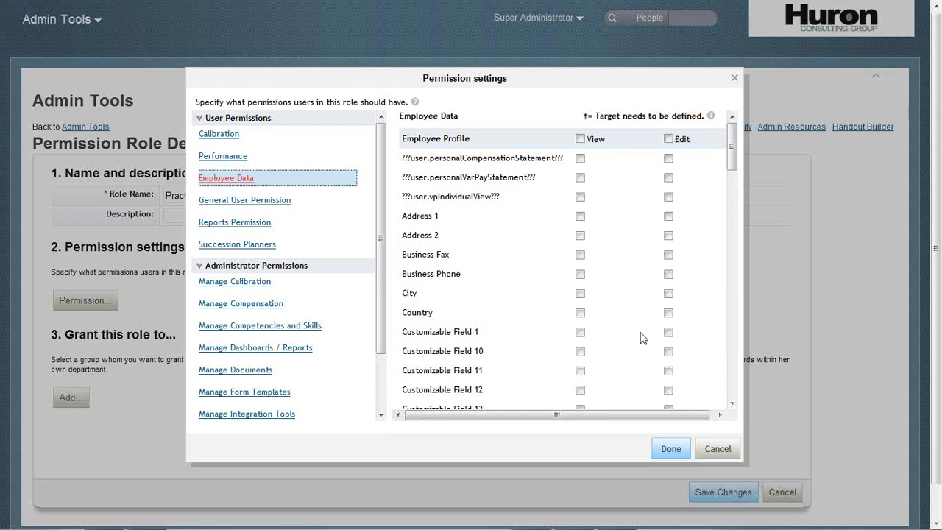
{"action": "left_click", "coordinate": [580, 139]}
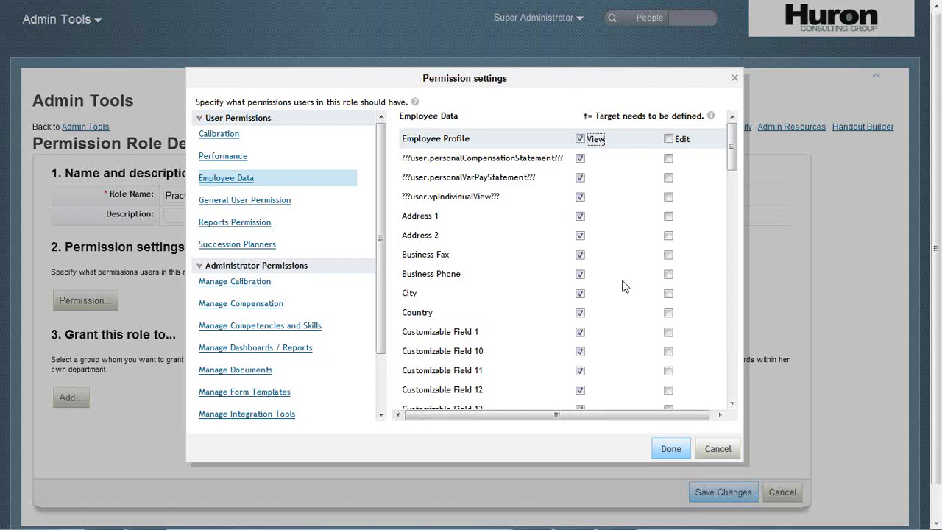
{"action": "scroll", "coordinate": [627, 319], "scroll_direction": "down", "scroll_amount": 3}
{"action": "scroll", "coordinate": [629, 318], "scroll_direction": "down", "scroll_amount": 8}
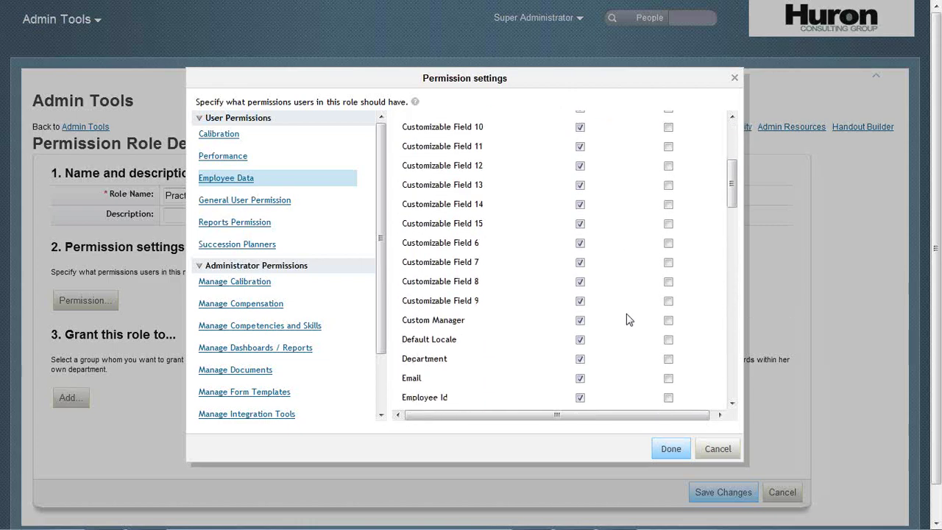
{"action": "scroll", "coordinate": [630, 319], "scroll_direction": "down", "scroll_amount": 5}
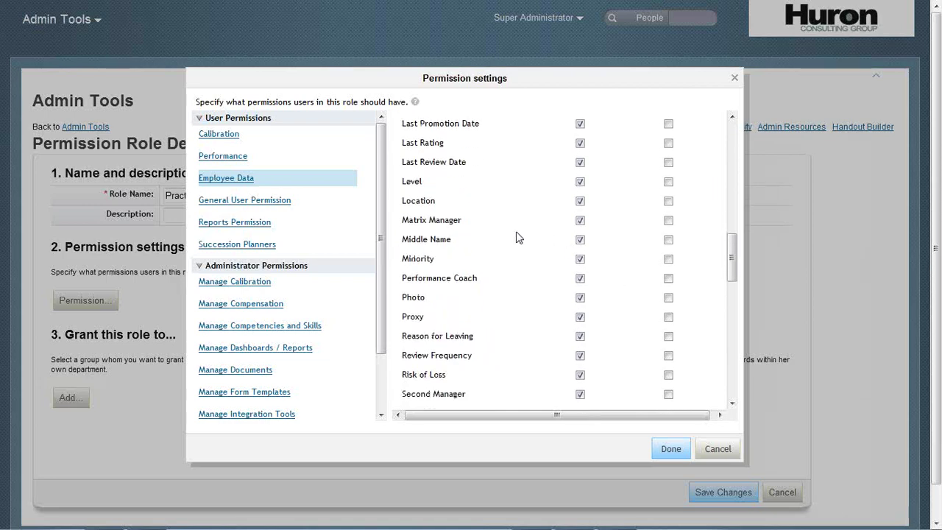
{"action": "left_click", "coordinate": [668, 280]}
Grant View access to all Background elements in Employee Data and Edit access to General Attachments and Promotion Attachments.
{"action": "scroll", "coordinate": [632, 304], "scroll_direction": "down", "scroll_amount": 5}
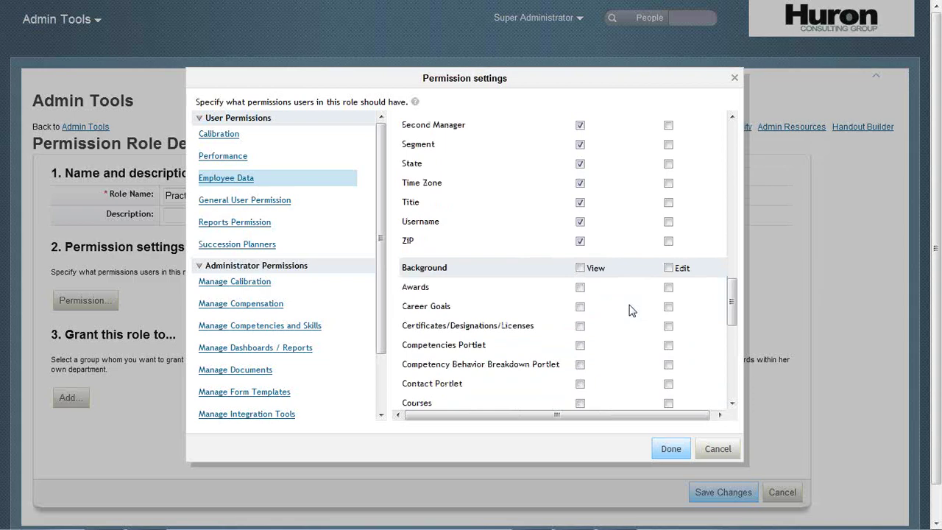
{"action": "left_click", "coordinate": [581, 268]}
{"action": "scroll", "coordinate": [649, 313], "scroll_direction": "down", "scroll_amount": 1}
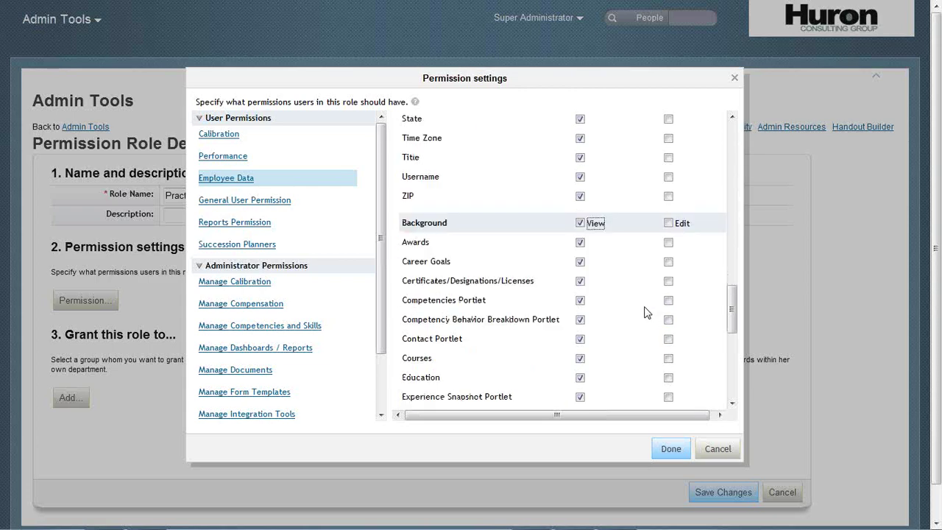
{"action": "scroll", "coordinate": [646, 312], "scroll_direction": "down", "scroll_amount": 1}
{"action": "scroll", "coordinate": [645, 316], "scroll_direction": "down", "scroll_amount": 1}
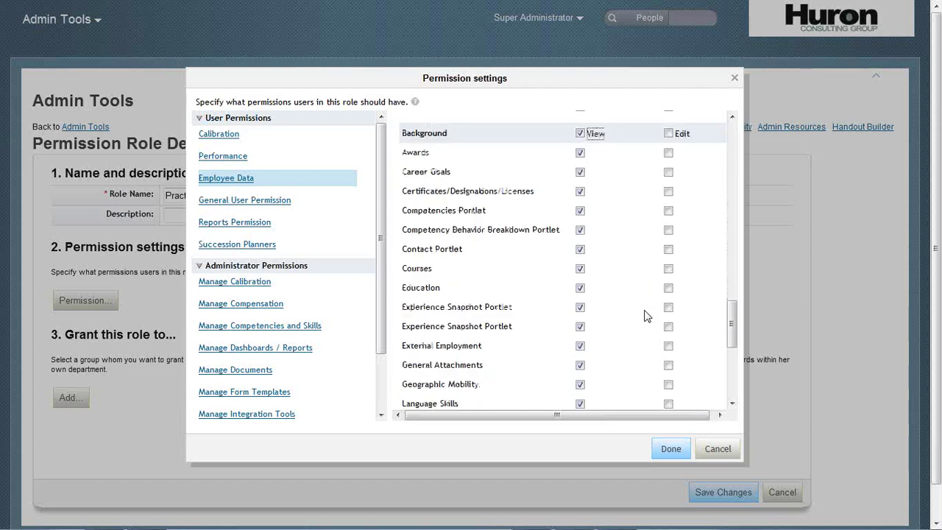
{"action": "left_click", "coordinate": [668, 366]}
{"action": "scroll", "coordinate": [637, 365], "scroll_direction": "down", "scroll_amount": 2}
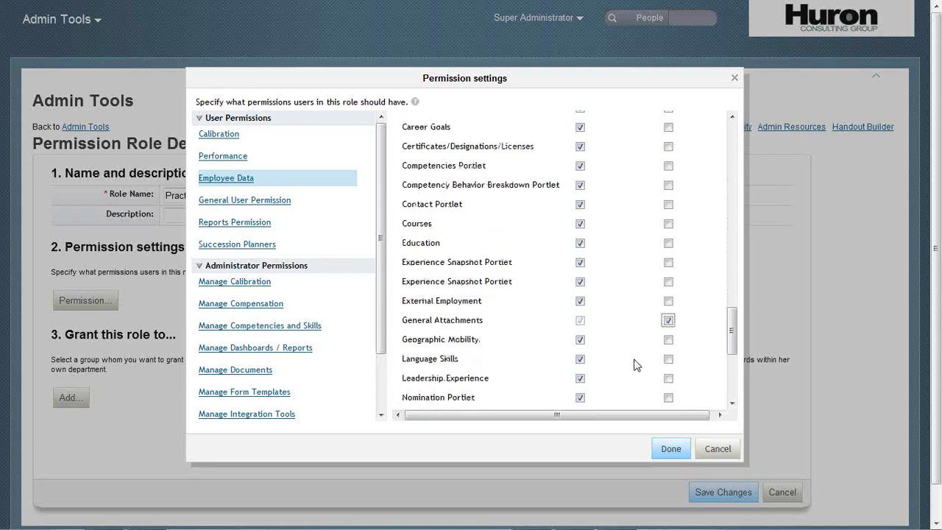
{"action": "scroll", "coordinate": [636, 364], "scroll_direction": "down", "scroll_amount": 4}
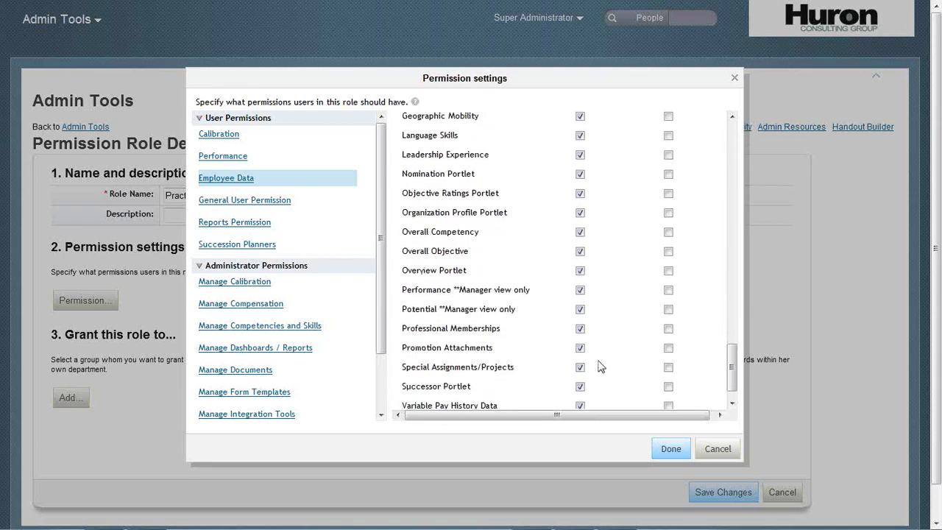
{"action": "left_click", "coordinate": [669, 348]}
{"action": "scroll", "coordinate": [621, 309], "scroll_direction": "down", "scroll_amount": 3}
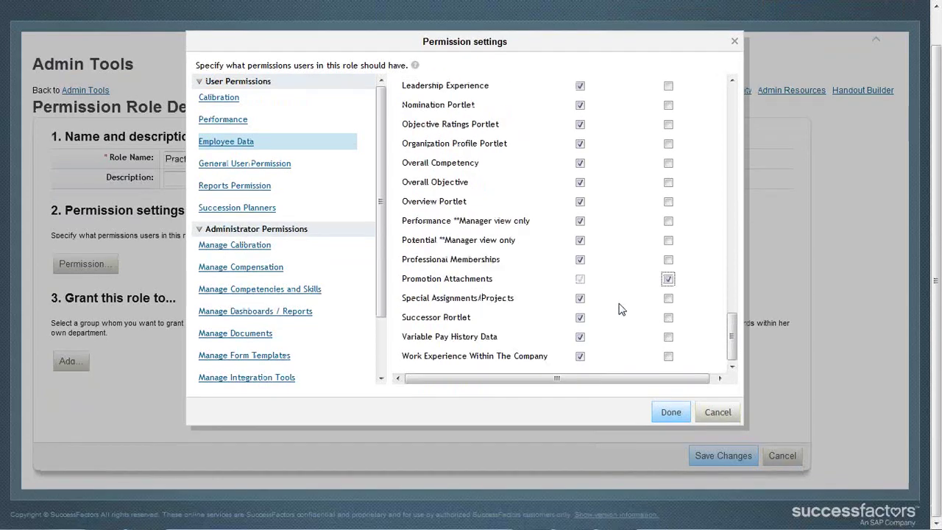
{"action": "scroll", "coordinate": [621, 309], "scroll_direction": "up", "scroll_amount": 5}
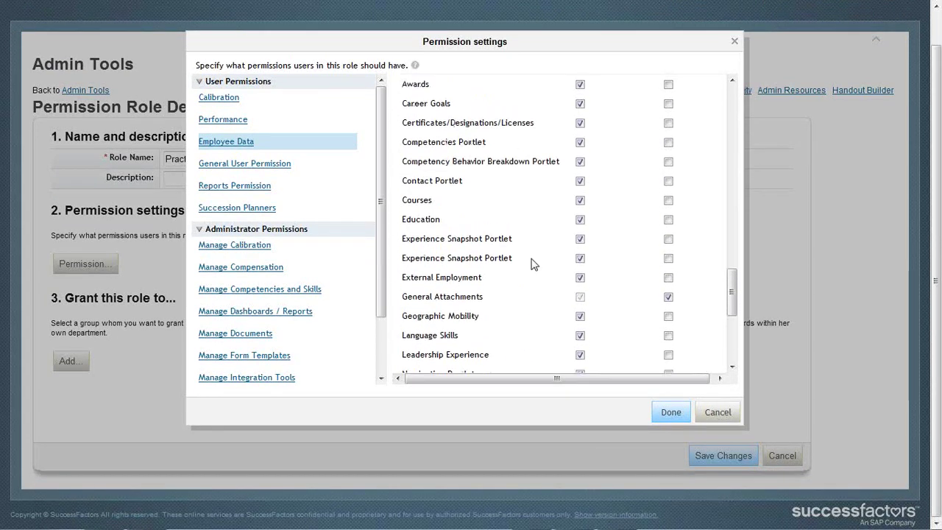
Enable Permission to Create Forms in General User Permission, limited to specific forms, and select 2013 Feedback Form.
{"action": "left_click", "coordinate": [255, 166]}
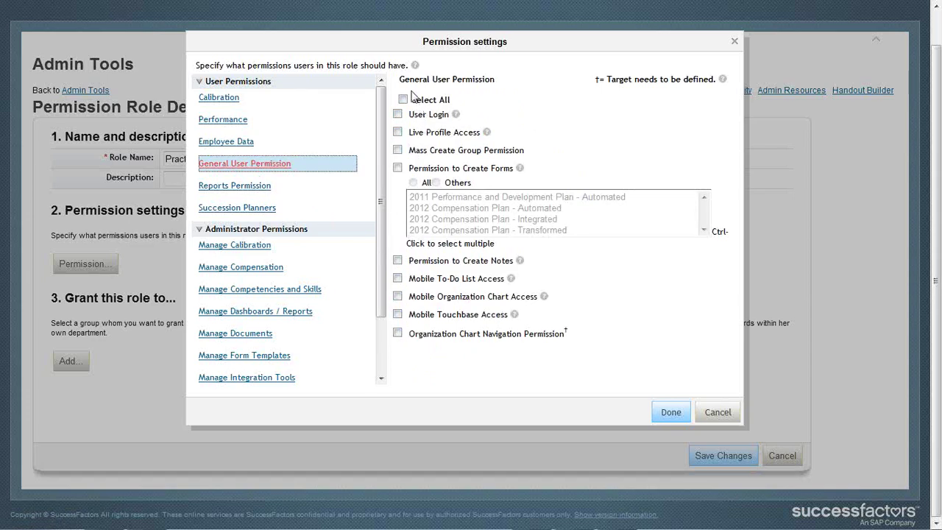
{"action": "left_click", "coordinate": [397, 168]}
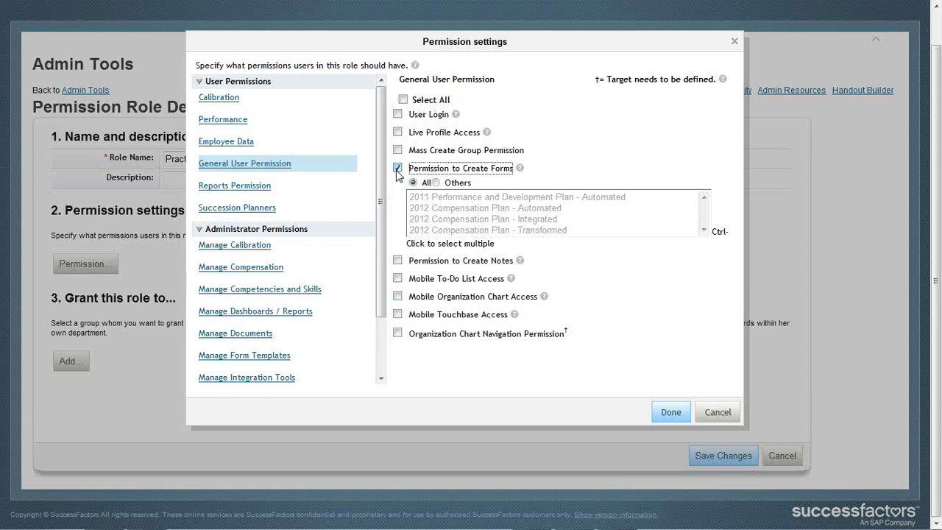
{"action": "left_click", "coordinate": [437, 183]}
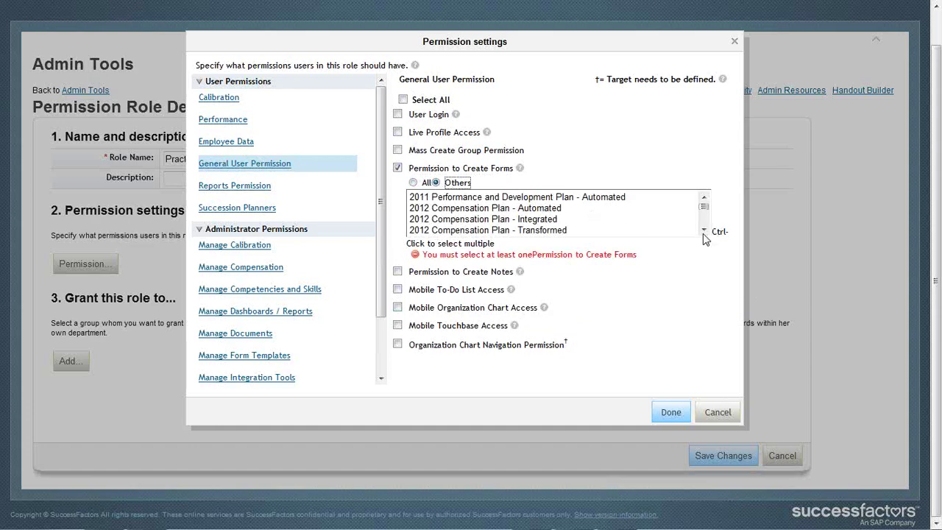
{"action": "left_click", "coordinate": [704, 231]}
{"action": "left_click", "coordinate": [703, 232]}
{"action": "left_click", "coordinate": [703, 231]}
{"action": "left_click", "coordinate": [704, 231]}
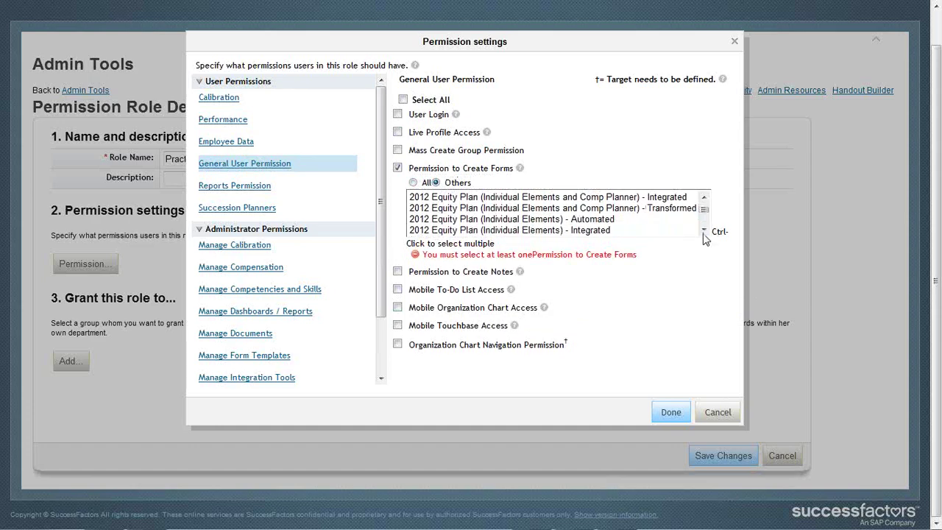
{"action": "left_click", "coordinate": [704, 231]}
{"action": "left_click", "coordinate": [704, 231]}
{"action": "left_click", "coordinate": [704, 231]}
{"action": "left_click", "coordinate": [704, 231]}
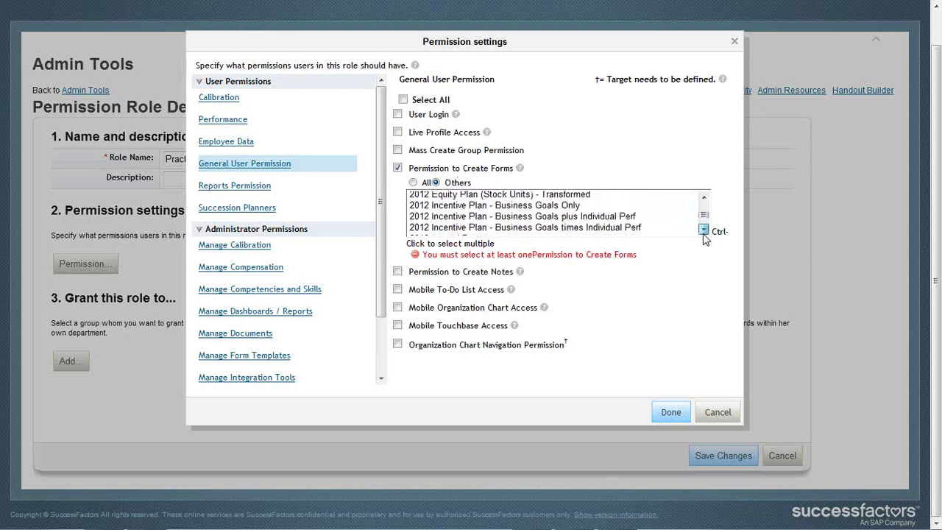
{"action": "left_click", "coordinate": [704, 231]}
{"action": "left_click", "coordinate": [704, 231]}
{"action": "left_click", "coordinate": [704, 231]}
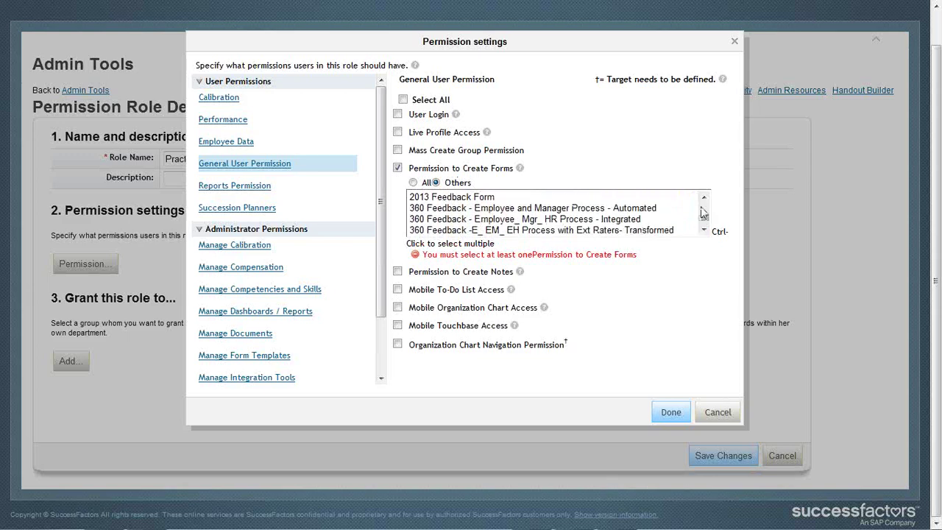
{"action": "left_click", "coordinate": [703, 205]}
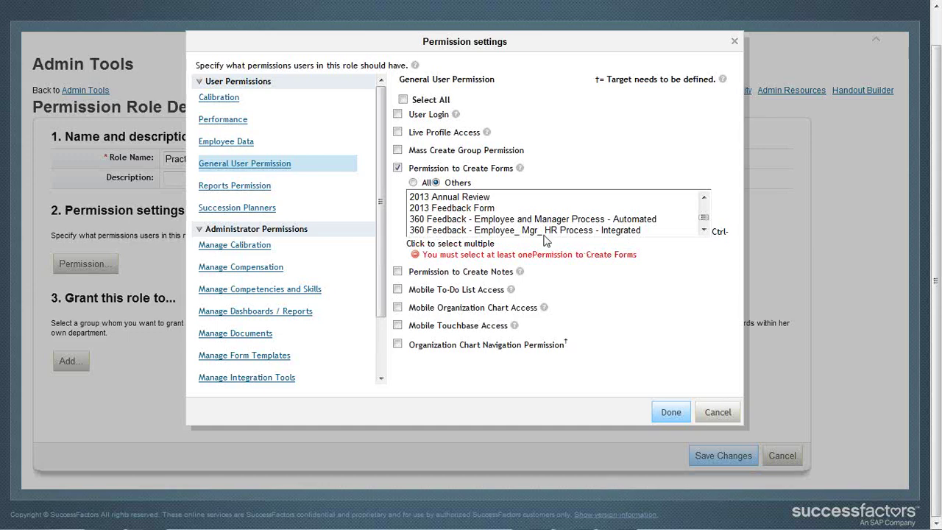
{"action": "left_click", "coordinate": [477, 209]}
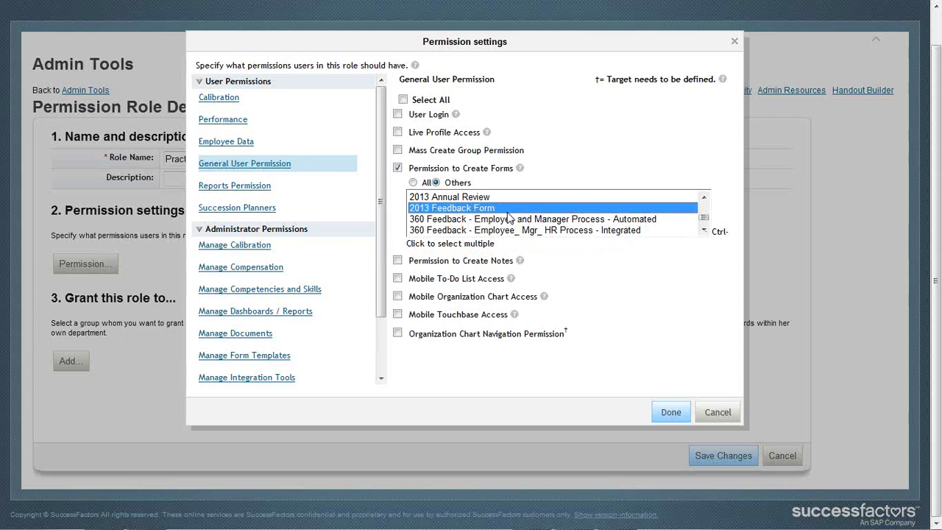
Add 360 Multi Rater (Optional Coach step) to the forms the role may create and check the selected forms.
{"action": "left_click", "coordinate": [705, 230]}
{"action": "left_click", "coordinate": [704, 231]}
{"action": "left_click", "coordinate": [705, 231]}
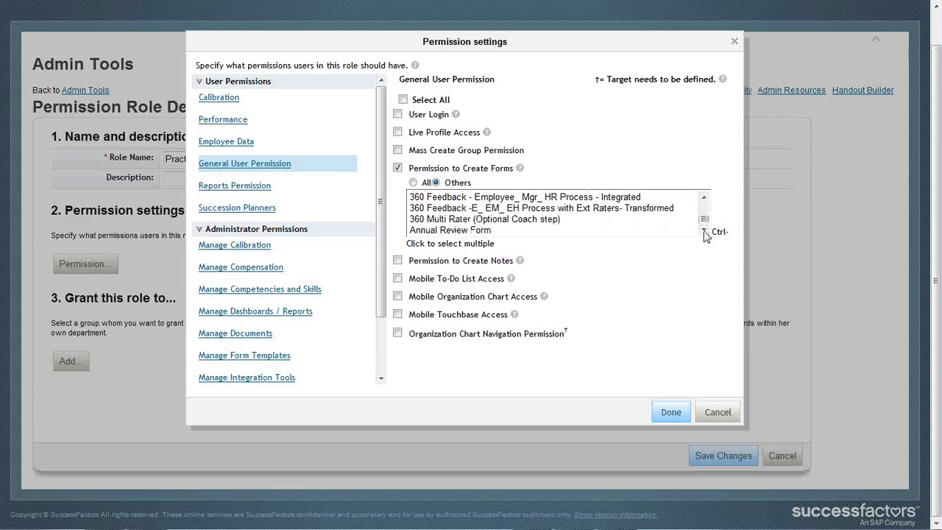
{"action": "left_click", "coordinate": [515, 225]}
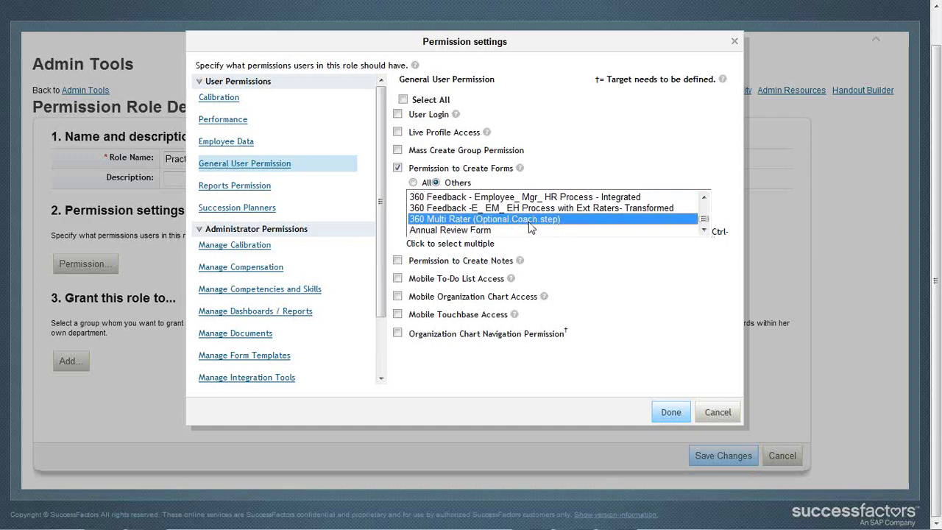
{"action": "left_click", "coordinate": [700, 233]}
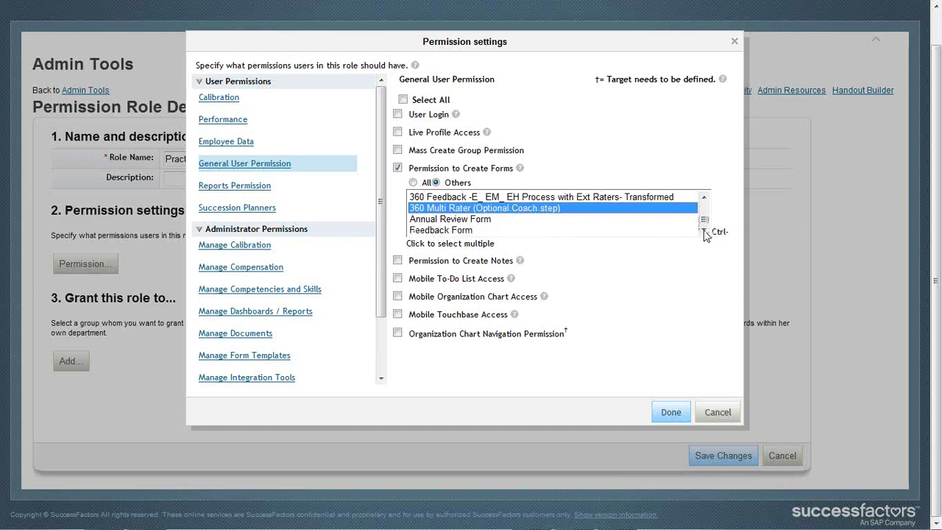
{"action": "left_click", "coordinate": [703, 197]}
{"action": "left_click", "coordinate": [705, 197]}
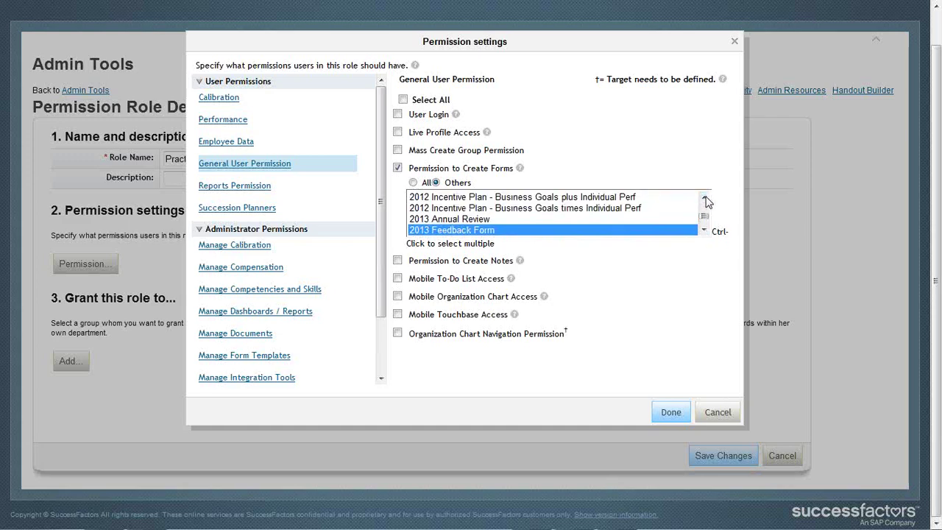
{"action": "left_click", "coordinate": [704, 233]}
{"action": "left_click", "coordinate": [704, 233]}
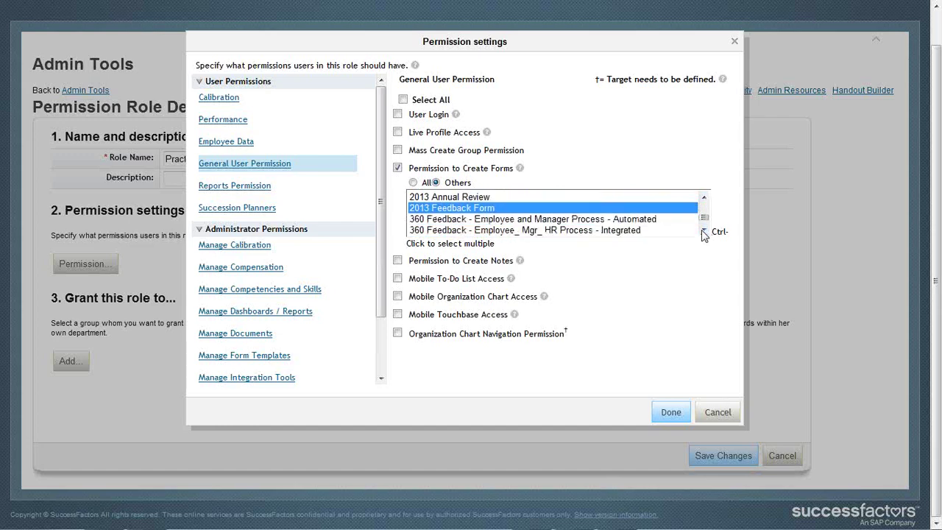
{"action": "left_click", "coordinate": [703, 233]}
{"action": "left_click", "coordinate": [704, 233]}
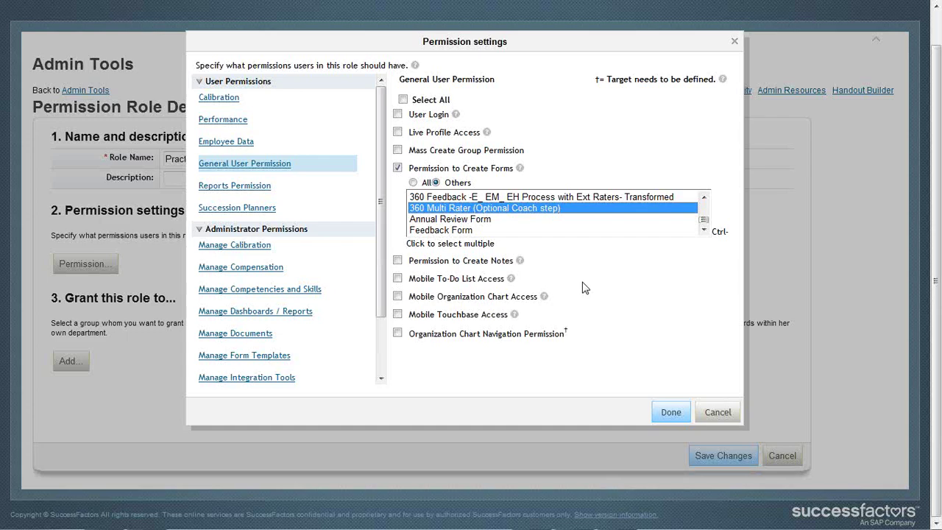
Grant the role all Reports permissions except Create Ad-Hoc Report.
{"action": "left_click", "coordinate": [253, 190]}
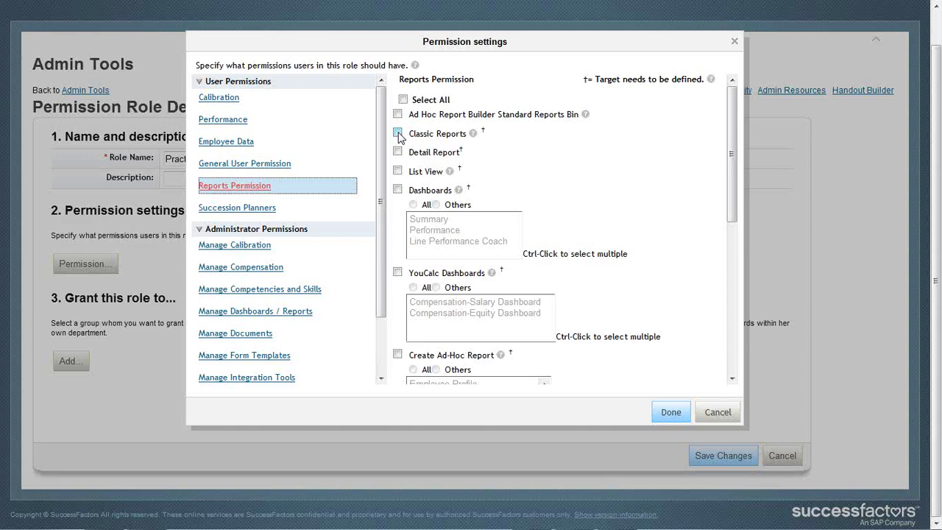
{"action": "left_click", "coordinate": [403, 99]}
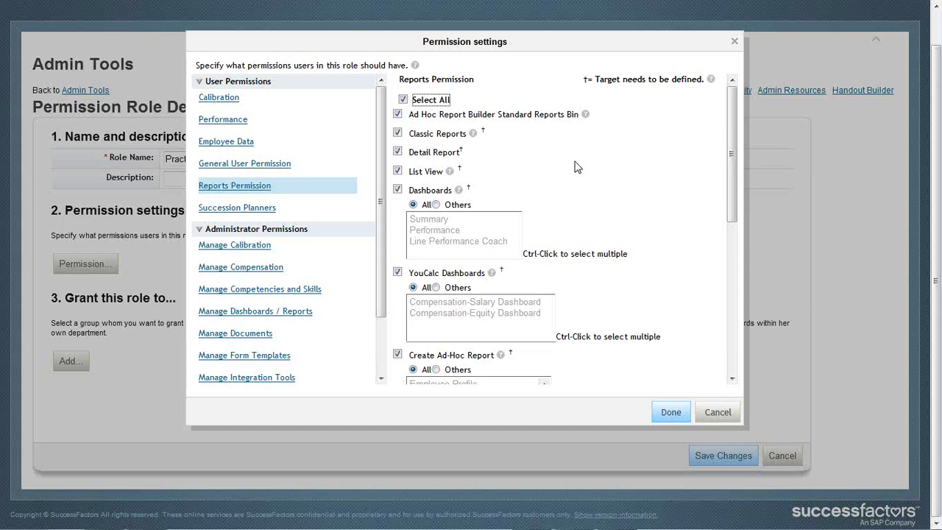
{"action": "scroll", "coordinate": [597, 167], "scroll_direction": "down", "scroll_amount": 5}
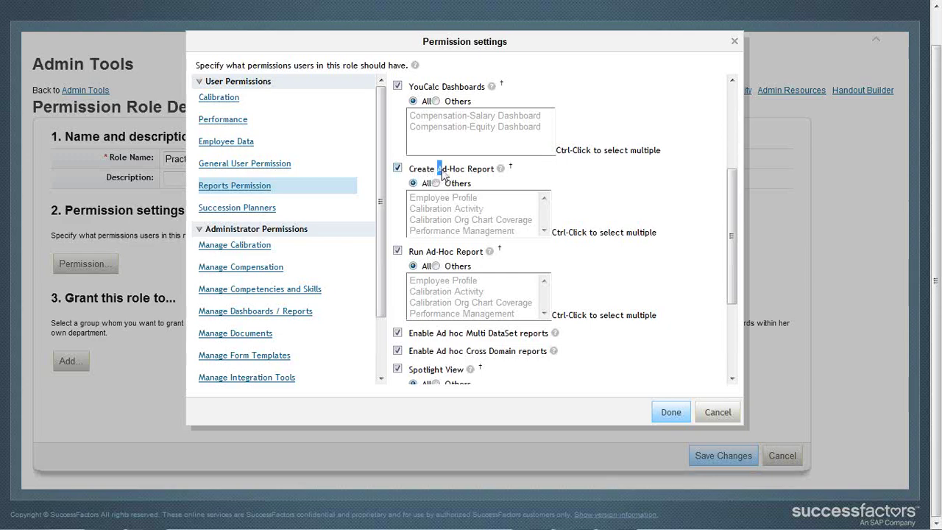
{"action": "left_click_drag", "start_coordinate": [437, 170], "coordinate": [462, 173]}
{"action": "left_click", "coordinate": [446, 172]}
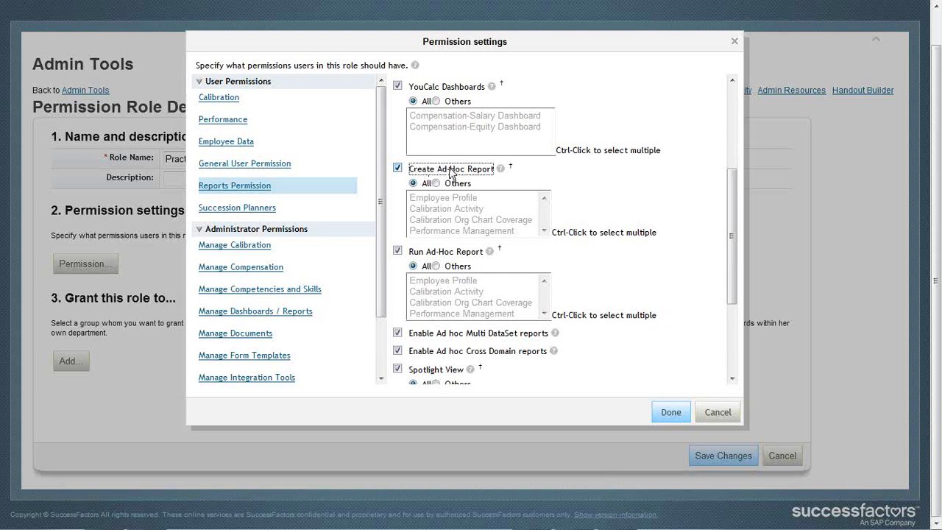
{"action": "left_click", "coordinate": [398, 168]}
{"action": "left_click_drag", "start_coordinate": [733, 254], "coordinate": [733, 253]}
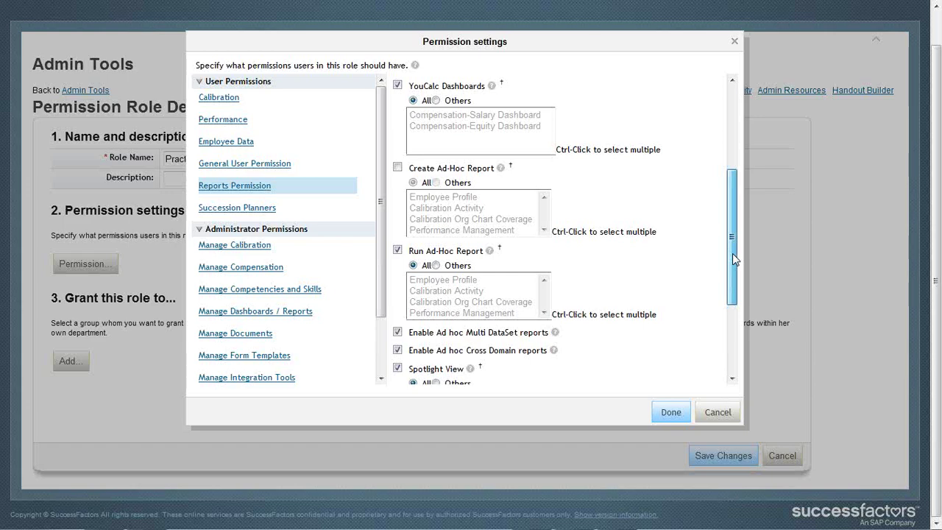
{"action": "left_click_drag", "start_coordinate": [732, 253], "coordinate": [732, 254]}
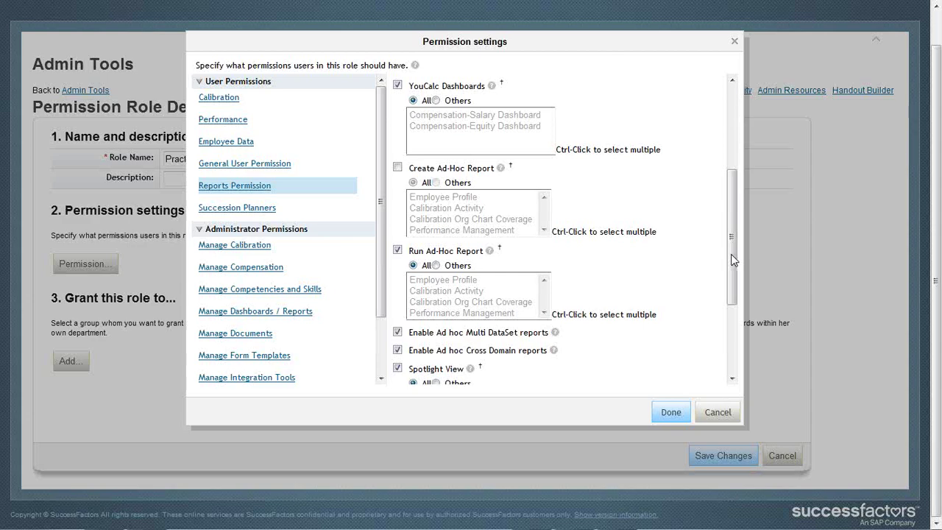
{"action": "left_click_drag", "start_coordinate": [734, 259], "coordinate": [726, 345]}
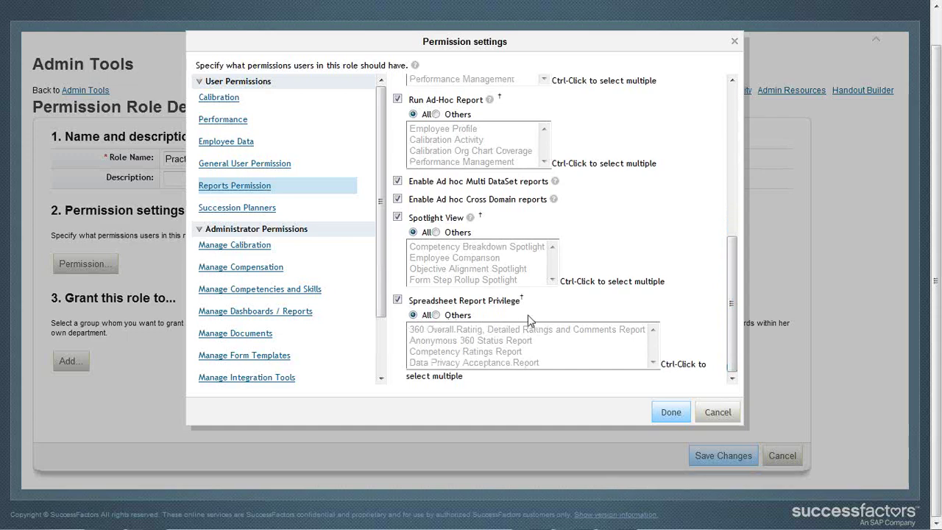
{"action": "scroll", "coordinate": [530, 318], "scroll_direction": "up", "scroll_amount": 5}
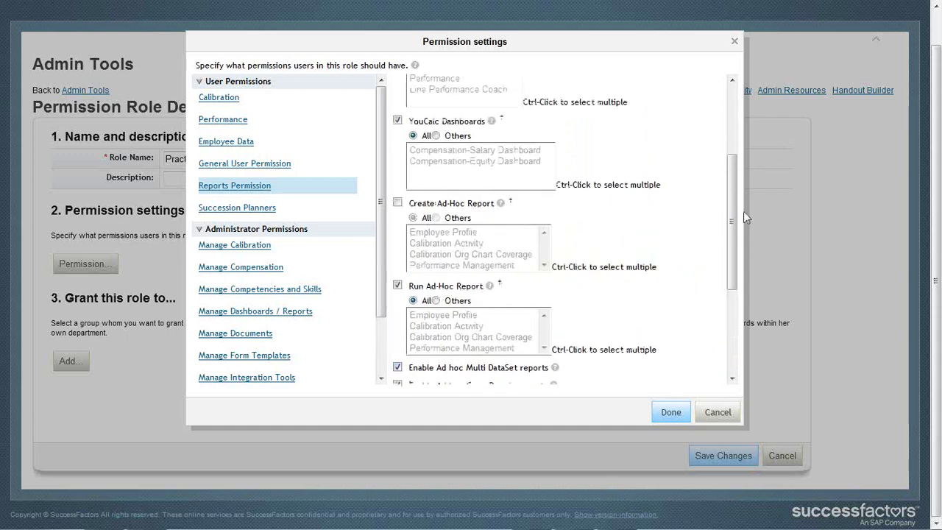
{"action": "scroll", "coordinate": [697, 250], "scroll_direction": "down", "scroll_amount": 3}
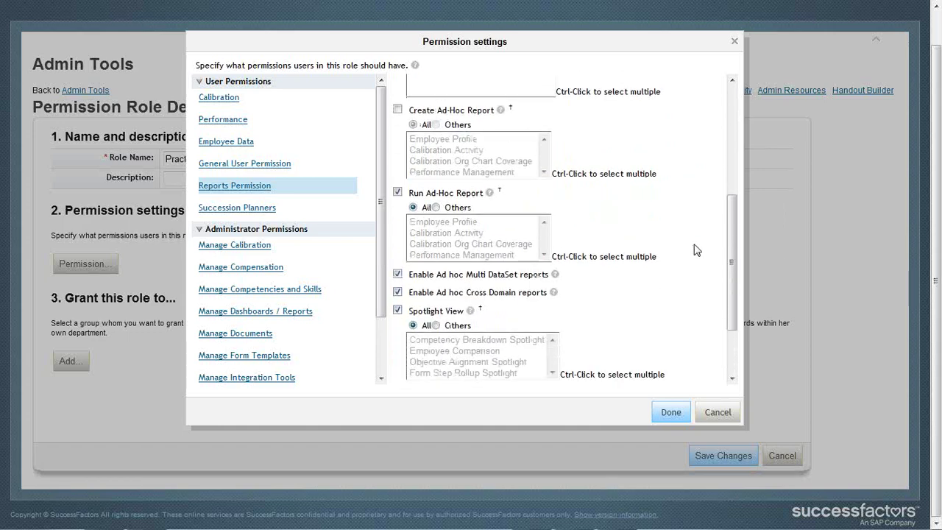
{"action": "left_click", "coordinate": [256, 211]}
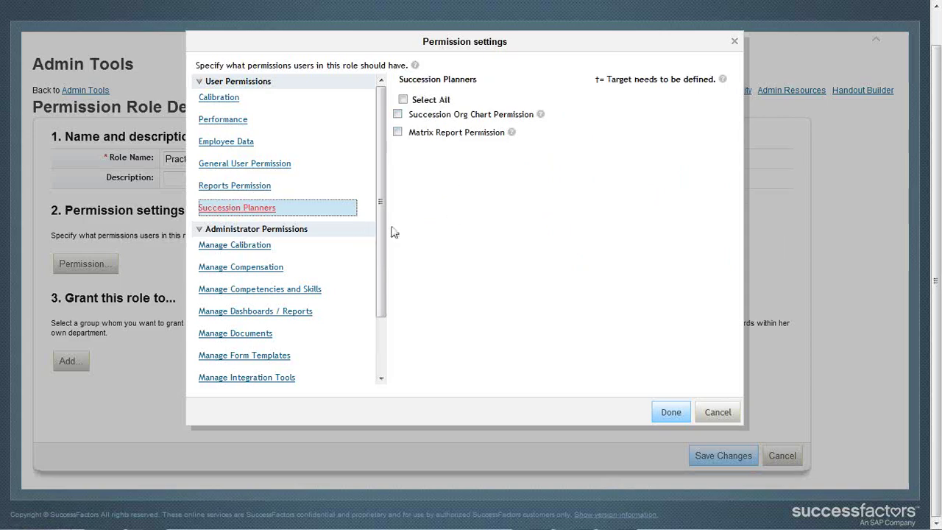
{"action": "left_click_drag", "start_coordinate": [382, 234], "coordinate": [401, 210]}
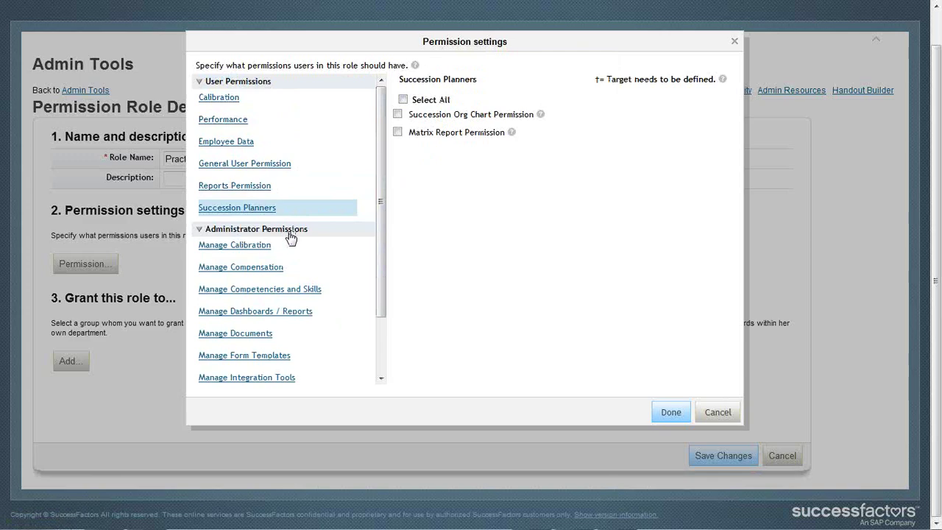
Enable Route Document in the Manage Documents administrator permissions, with Include Completed Documents and Allow Adding of a Step.
{"action": "left_click_drag", "start_coordinate": [382, 206], "coordinate": [386, 344]}
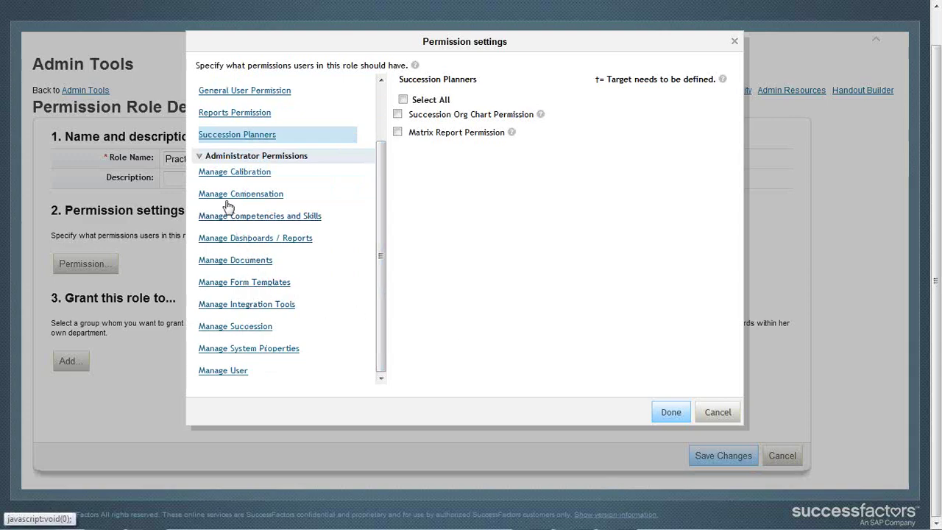
{"action": "left_click", "coordinate": [219, 177]}
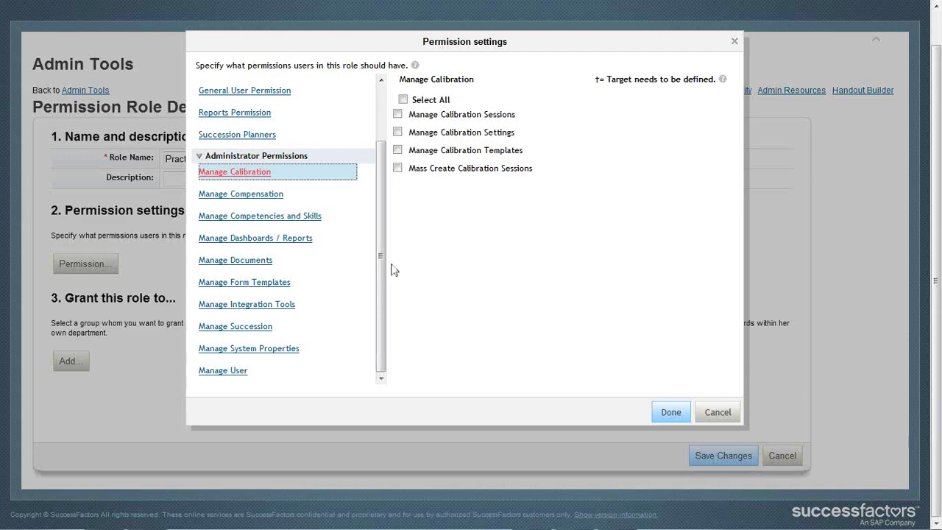
{"action": "left_click", "coordinate": [255, 262]}
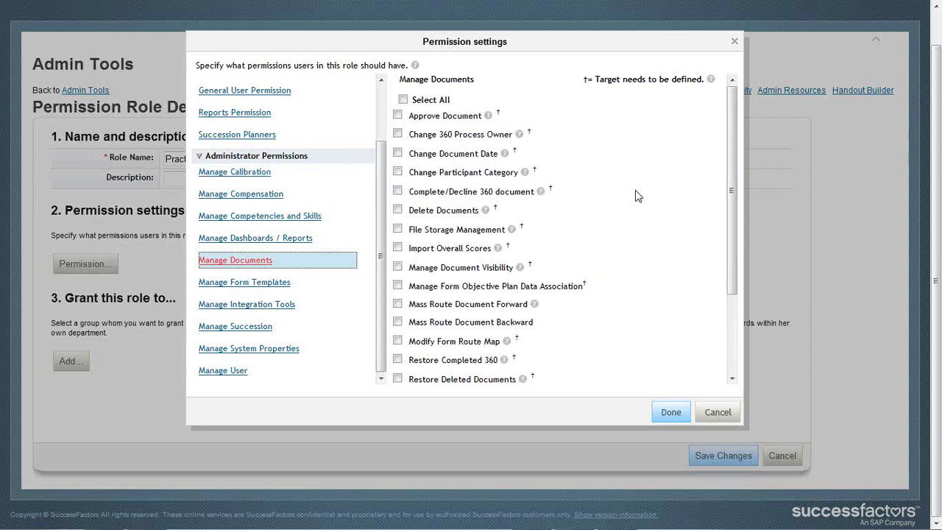
{"action": "left_click", "coordinate": [733, 162]}
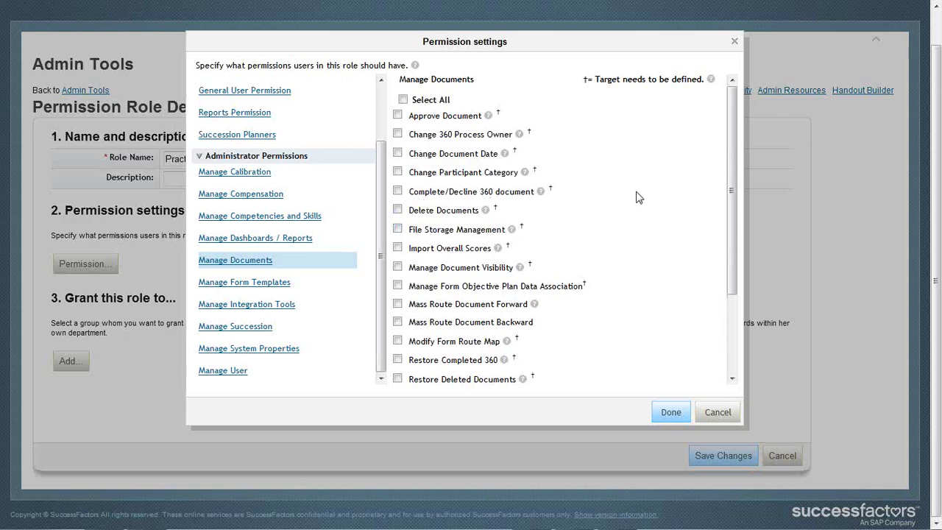
{"action": "scroll", "coordinate": [638, 197], "scroll_direction": "down", "scroll_amount": 1}
{"action": "scroll", "coordinate": [434, 268], "scroll_direction": "down", "scroll_amount": 2}
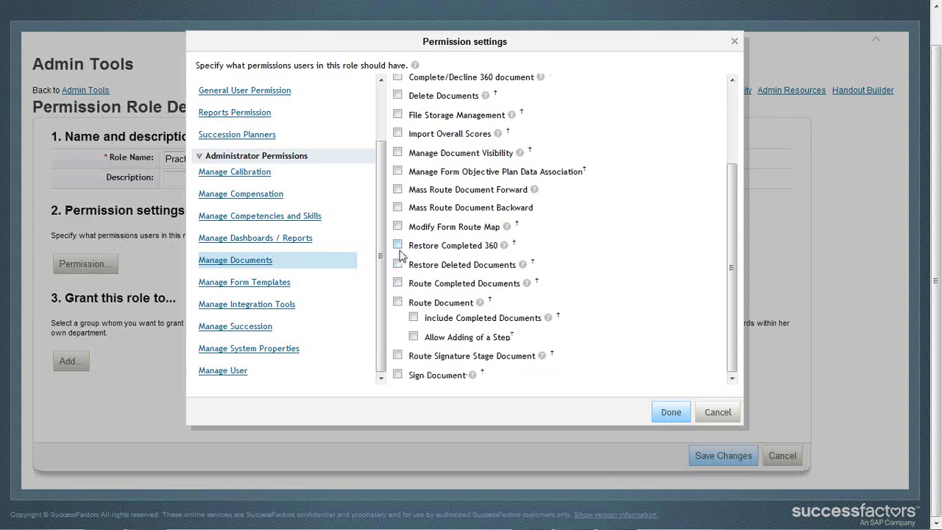
{"action": "left_click", "coordinate": [397, 302]}
{"action": "left_click", "coordinate": [413, 318]}
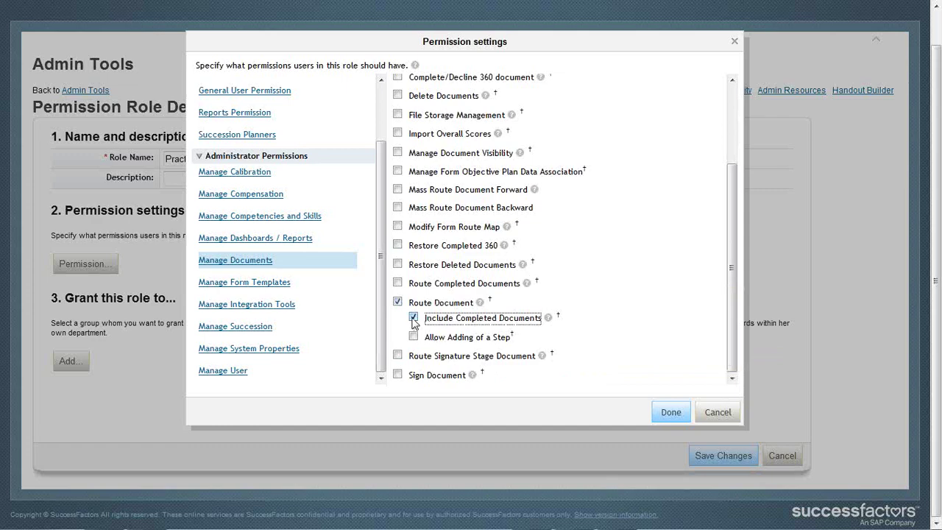
{"action": "left_click", "coordinate": [414, 338]}
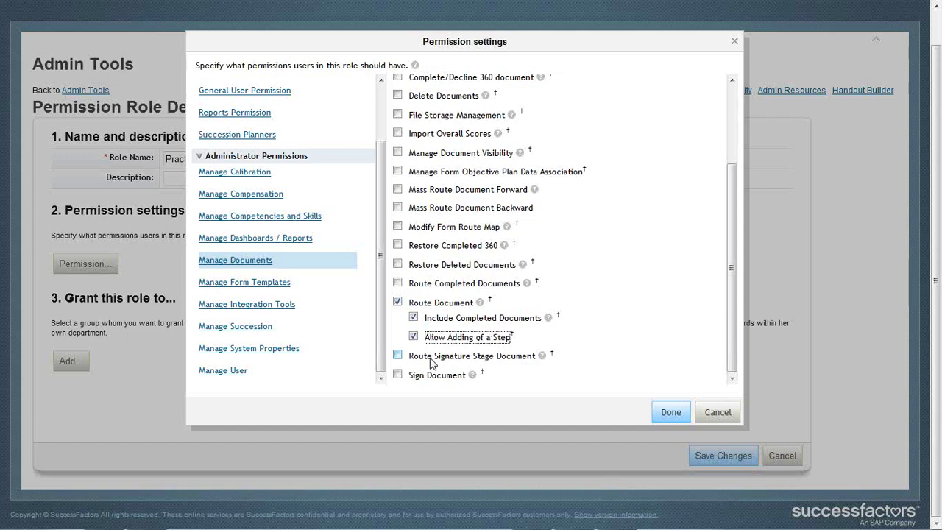
Enable Route Signature Stage Document, Route Completed Documents and Restore Completed 360 in the Manage Documents permissions.
{"action": "left_click", "coordinate": [398, 355]}
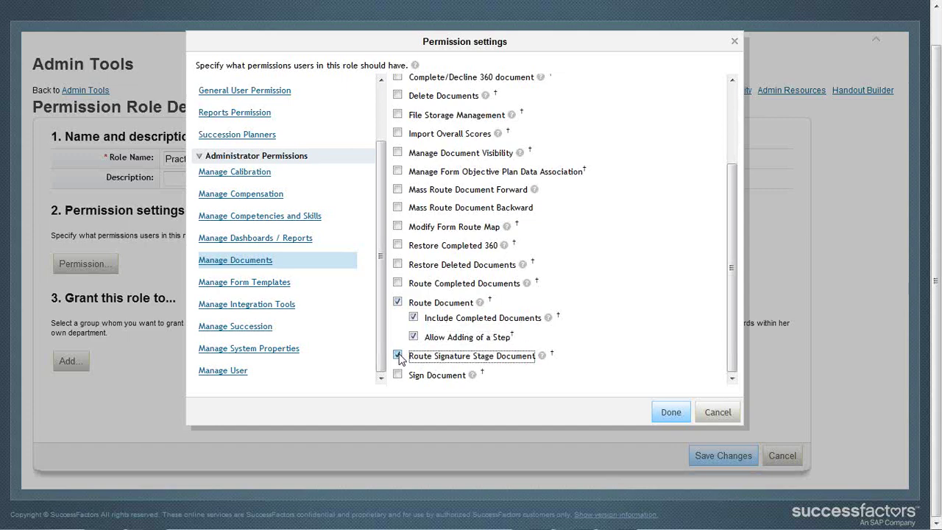
{"action": "left_click", "coordinate": [398, 283]}
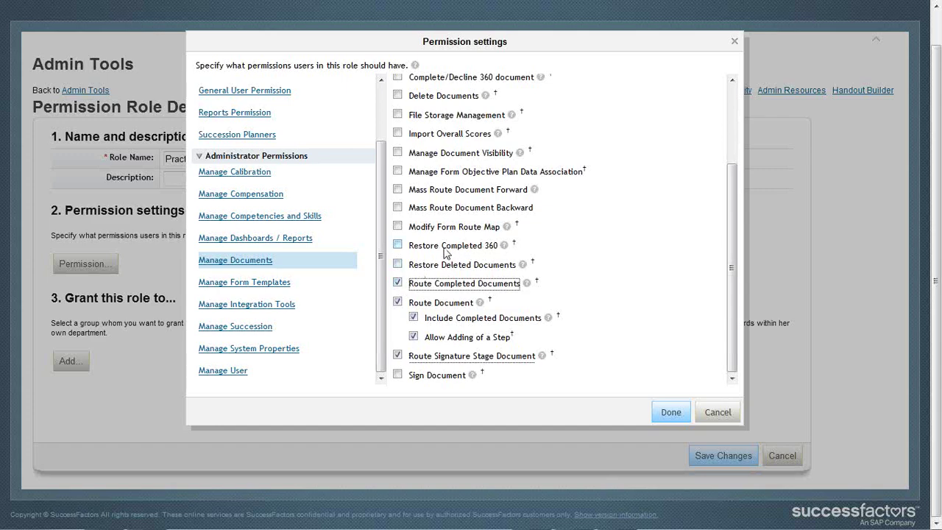
{"action": "left_click", "coordinate": [397, 245]}
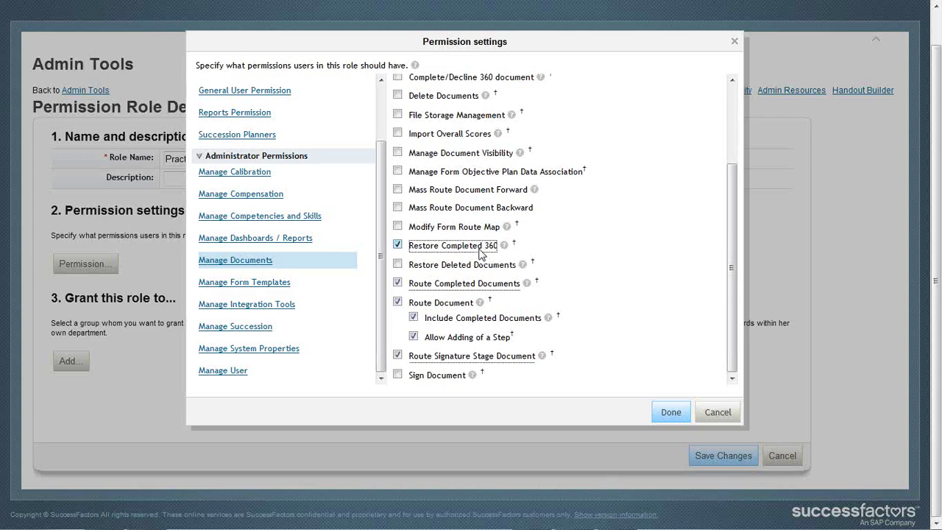
Enable Change 360 Process Owner and Change Participant Category in the Manage Documents administrator permissions.
{"action": "scroll", "coordinate": [595, 223], "scroll_direction": "up", "scroll_amount": 3}
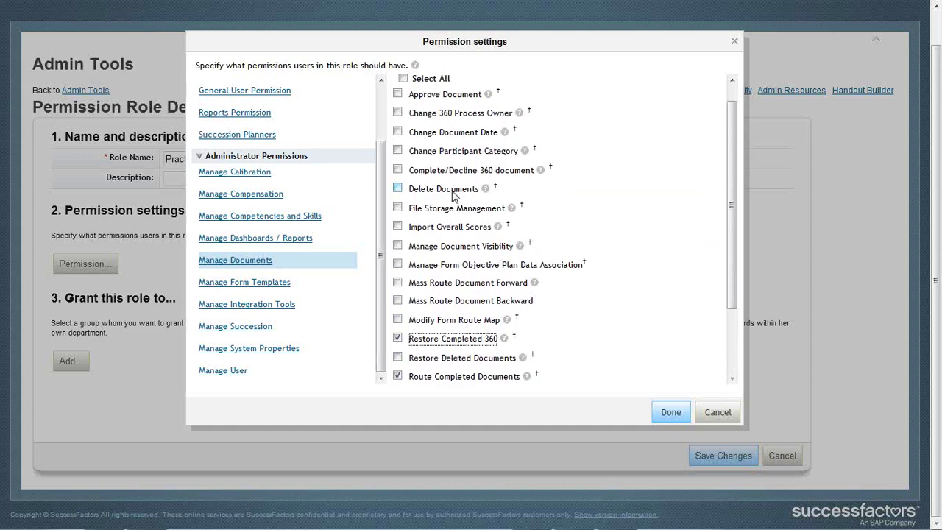
{"action": "left_click", "coordinate": [404, 113]}
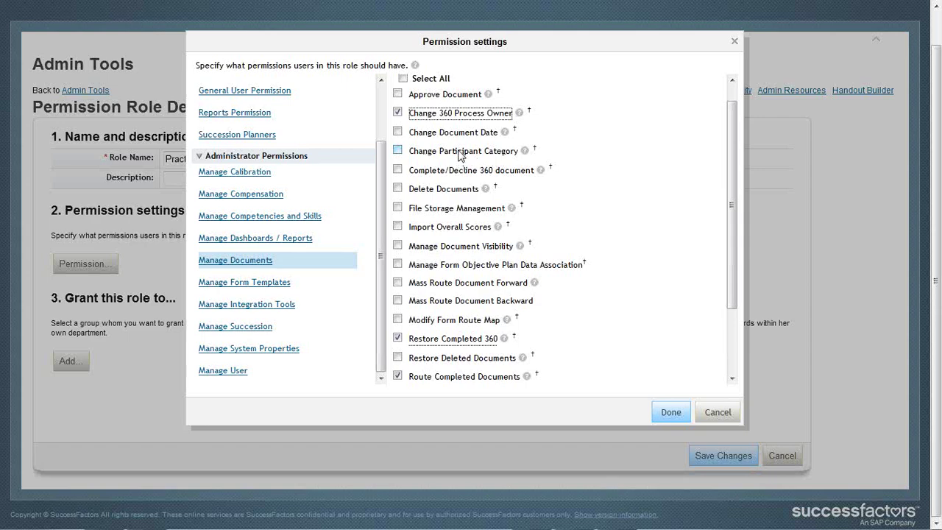
{"action": "left_click", "coordinate": [398, 151]}
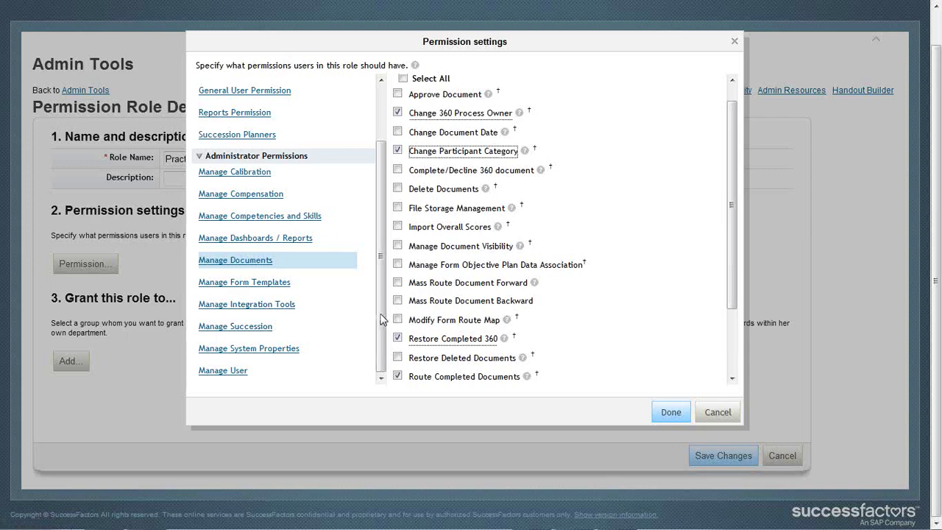
Review the Manage System Properties permissions, enable Proxy Management and Documents Transfer under Manage User, and confirm the permission settings.
{"action": "left_click", "coordinate": [257, 351]}
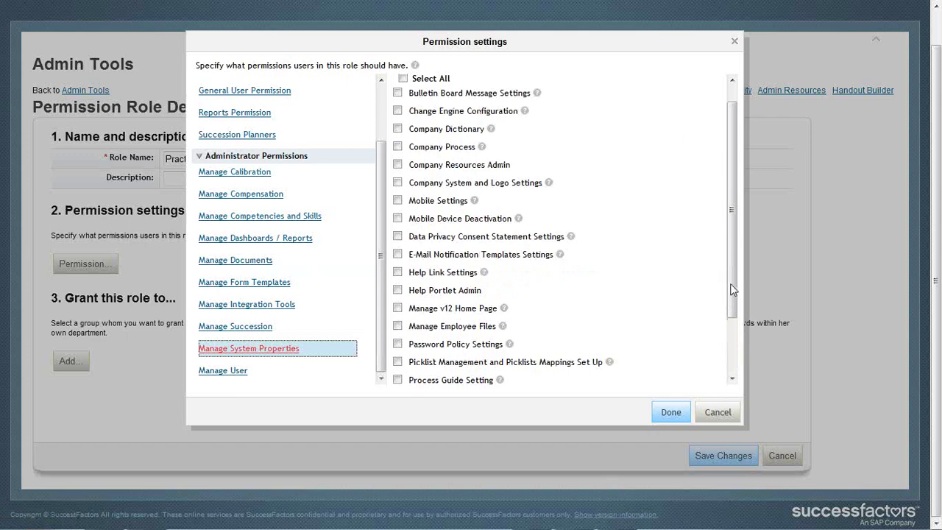
{"action": "left_click_drag", "start_coordinate": [732, 289], "coordinate": [734, 365]}
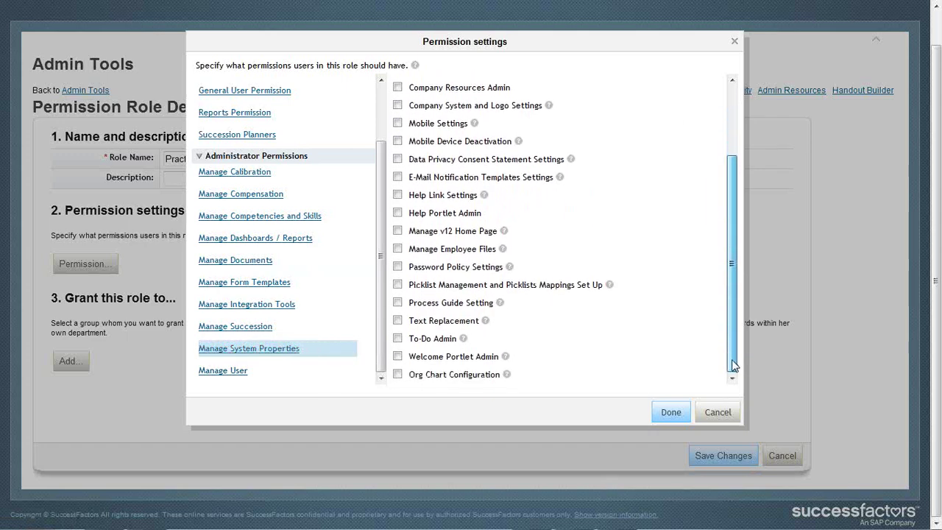
{"action": "left_click", "coordinate": [233, 371]}
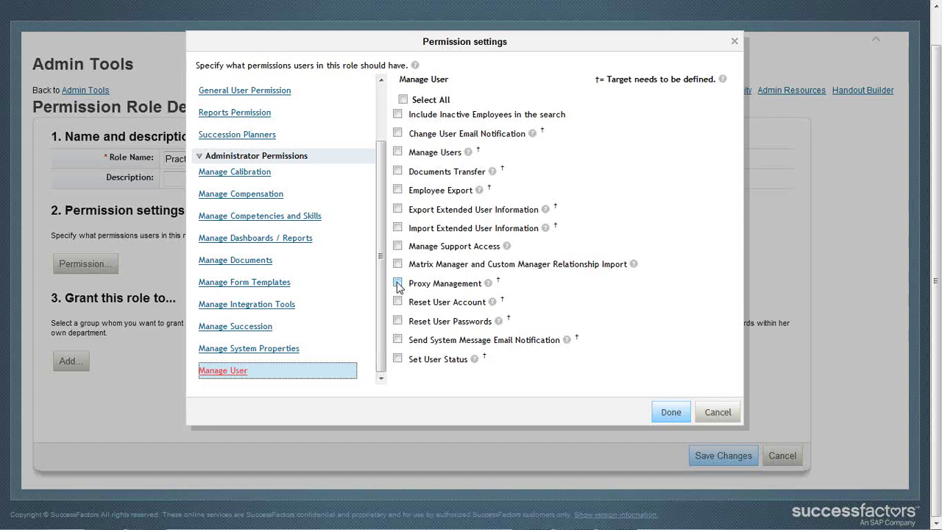
{"action": "left_click", "coordinate": [398, 284]}
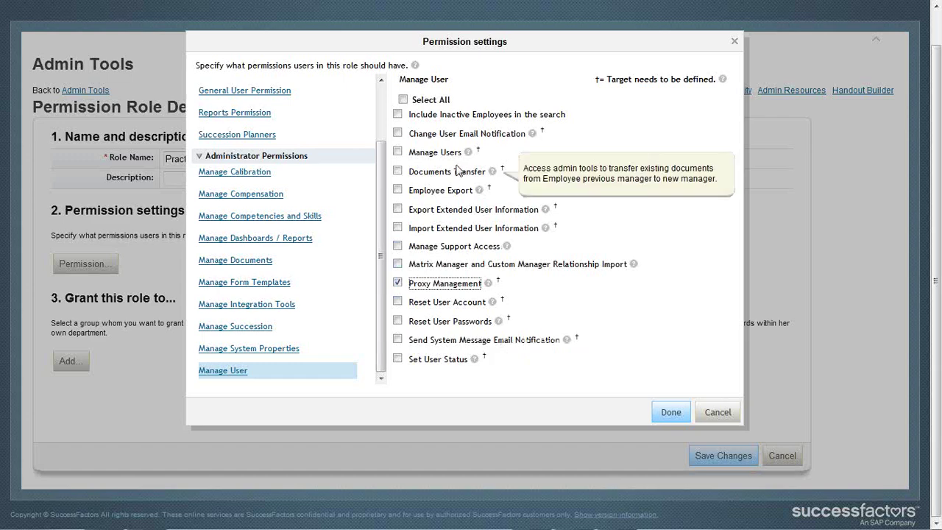
{"action": "left_click", "coordinate": [398, 171]}
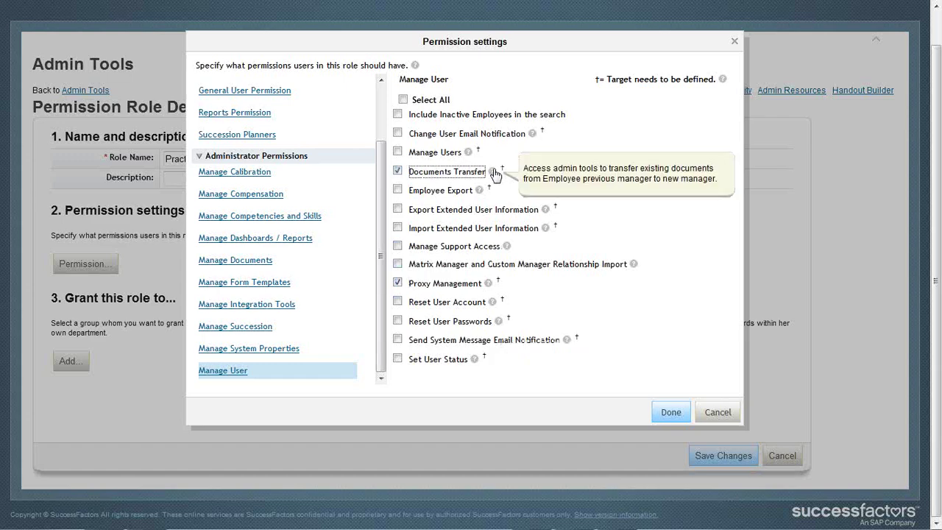
{"action": "mouse_move", "coordinate": [493, 174]}
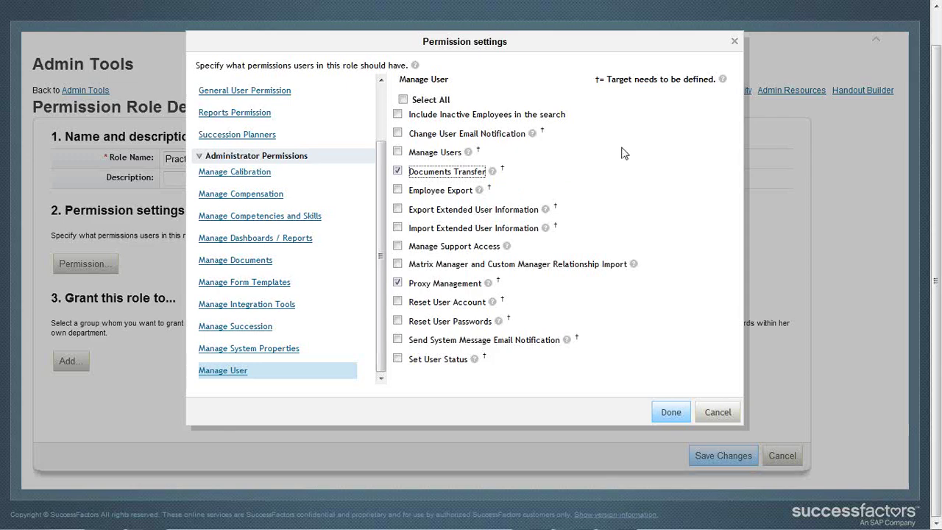
{"action": "left_click", "coordinate": [671, 414]}
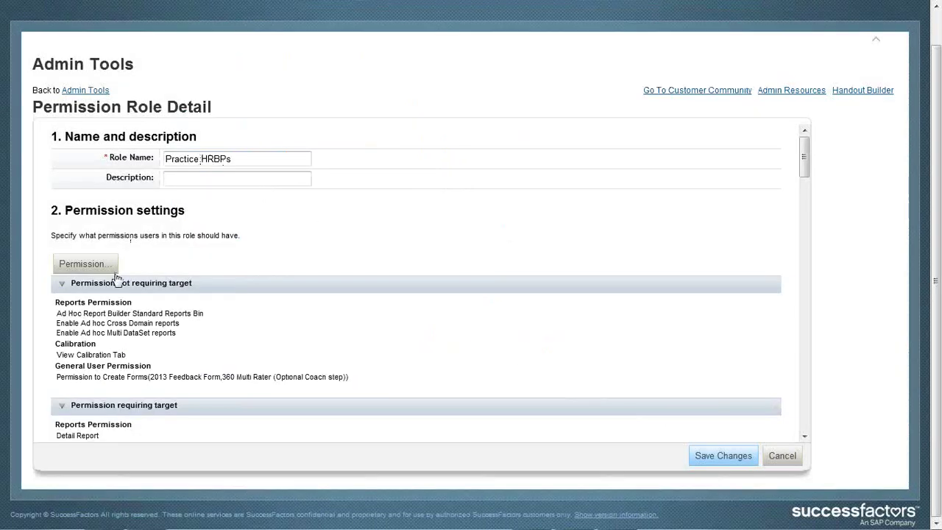
Add a grant for the role to the permission group Practice HRBPs Group for Role.
{"action": "scroll", "coordinate": [158, 270], "scroll_direction": "down", "scroll_amount": 15}
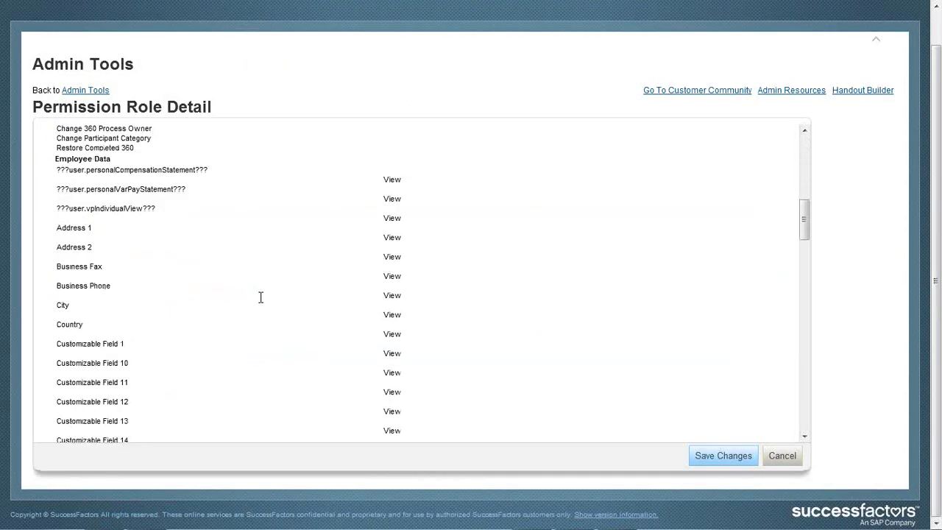
{"action": "scroll", "coordinate": [260, 297], "scroll_direction": "down", "scroll_amount": 20}
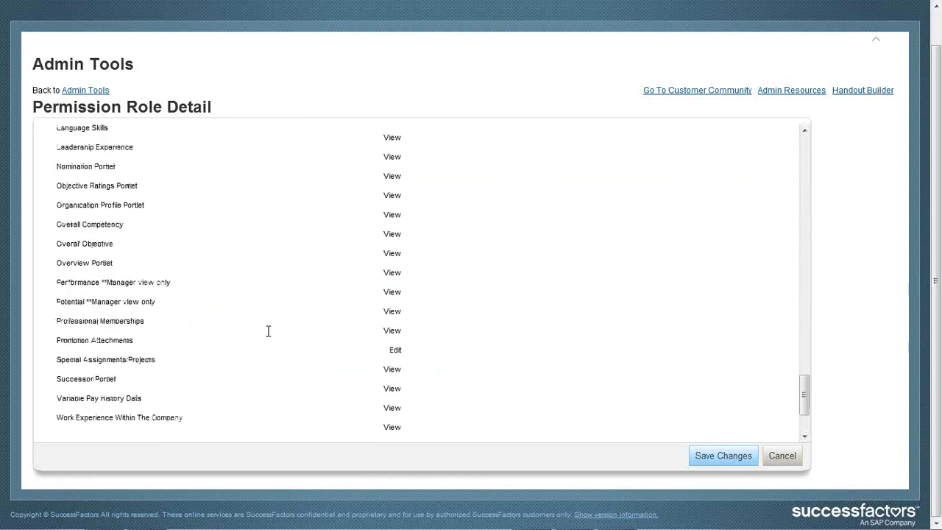
{"action": "left_click", "coordinate": [69, 415]}
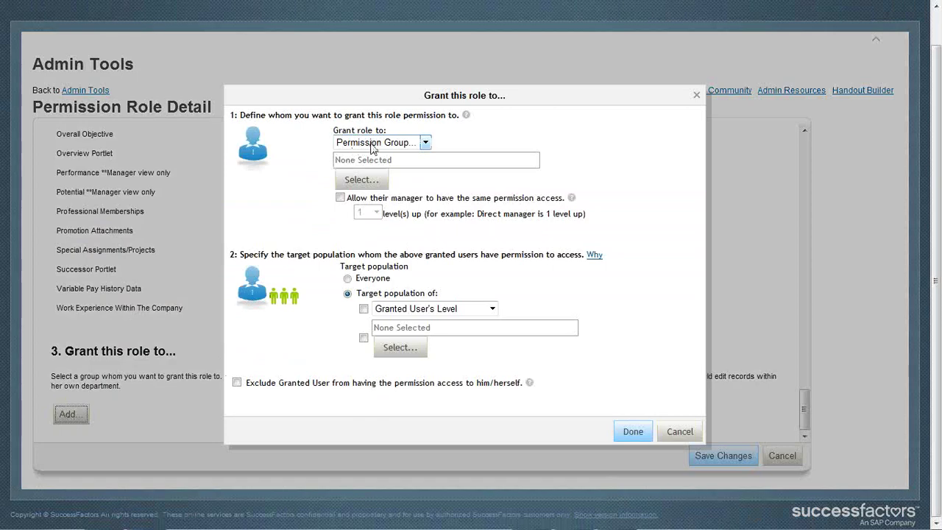
{"action": "left_click", "coordinate": [367, 144]}
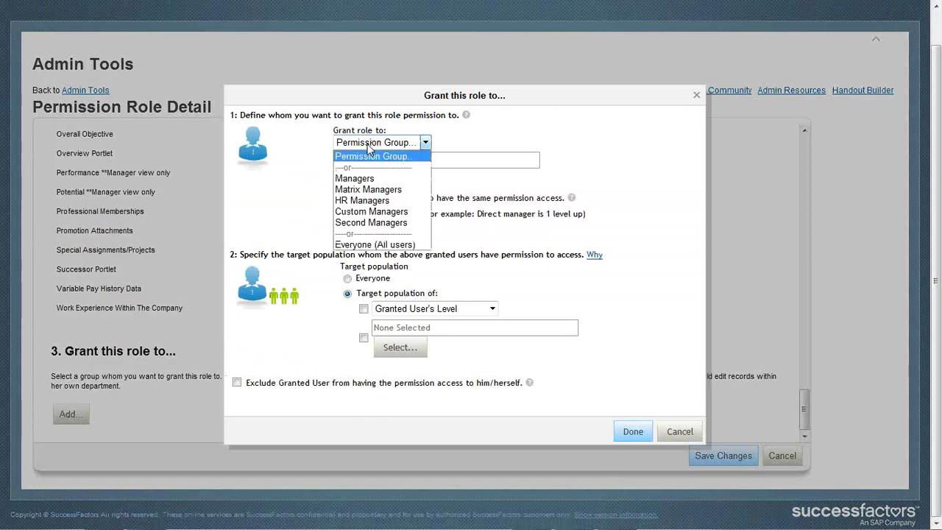
{"action": "left_click", "coordinate": [370, 156]}
{"action": "left_click", "coordinate": [367, 182]}
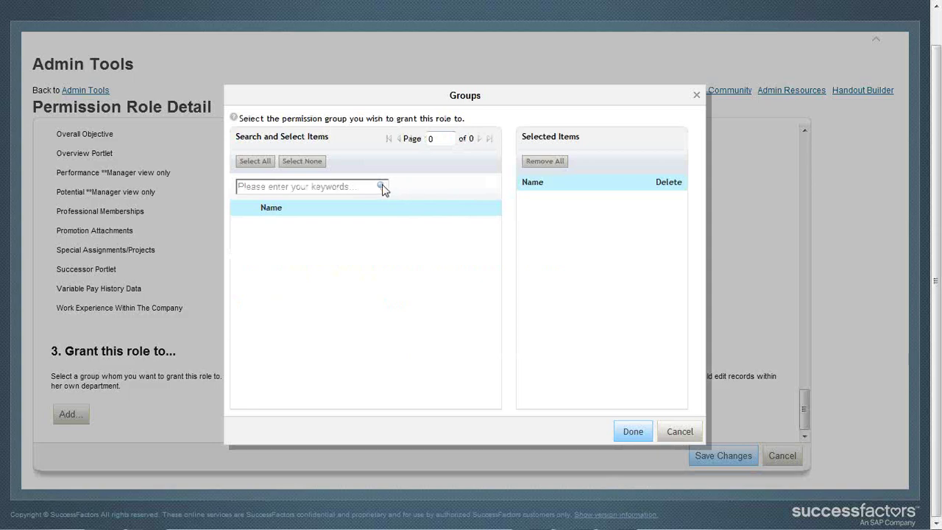
{"action": "left_click", "coordinate": [383, 186]}
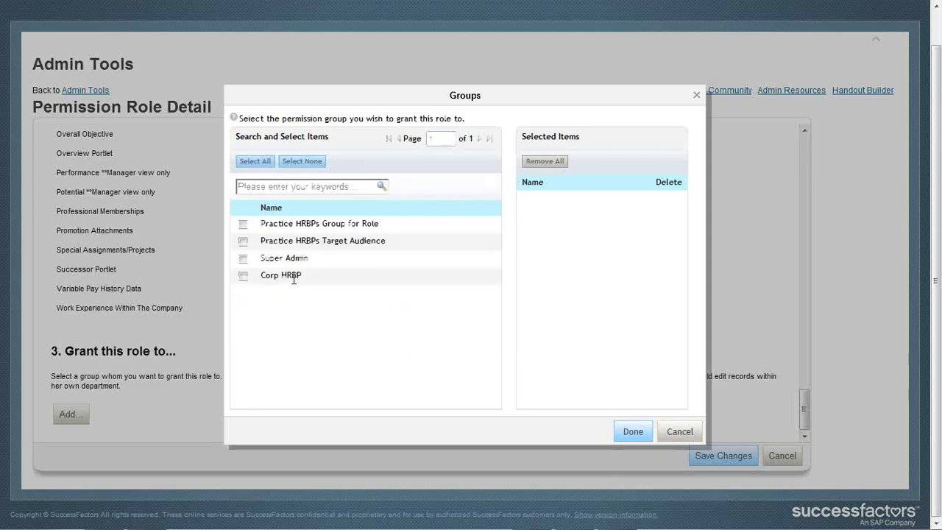
{"action": "left_click", "coordinate": [243, 225]}
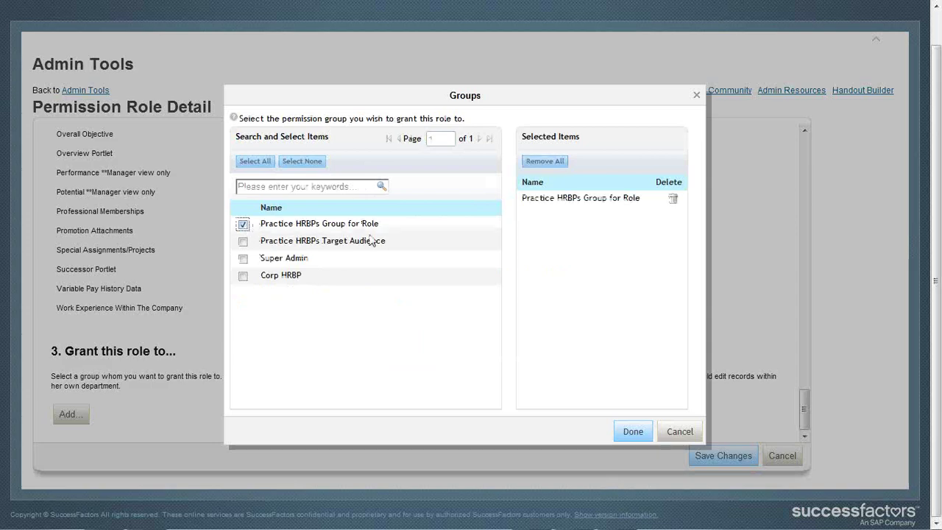
{"action": "left_click", "coordinate": [638, 435]}
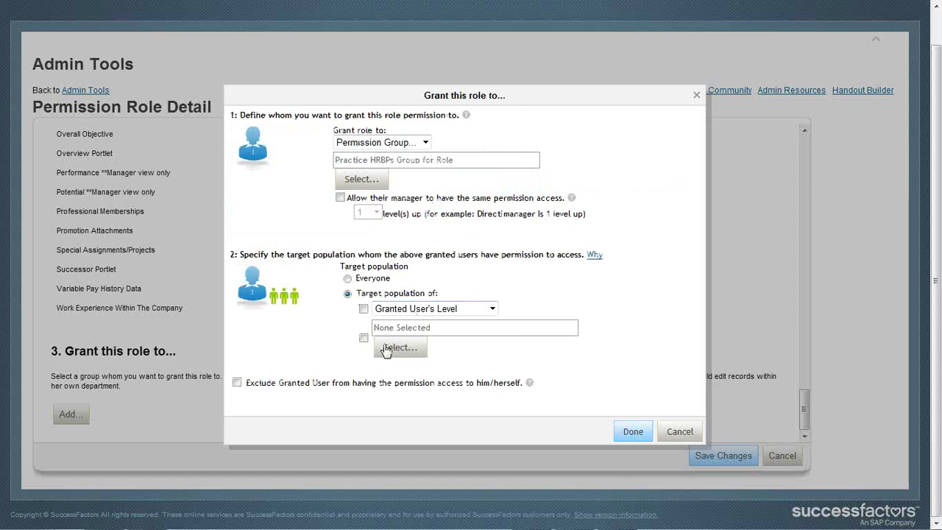
Set the grant's target population to the Practice HRBPs Target Audience group.
{"action": "left_click", "coordinate": [394, 312]}
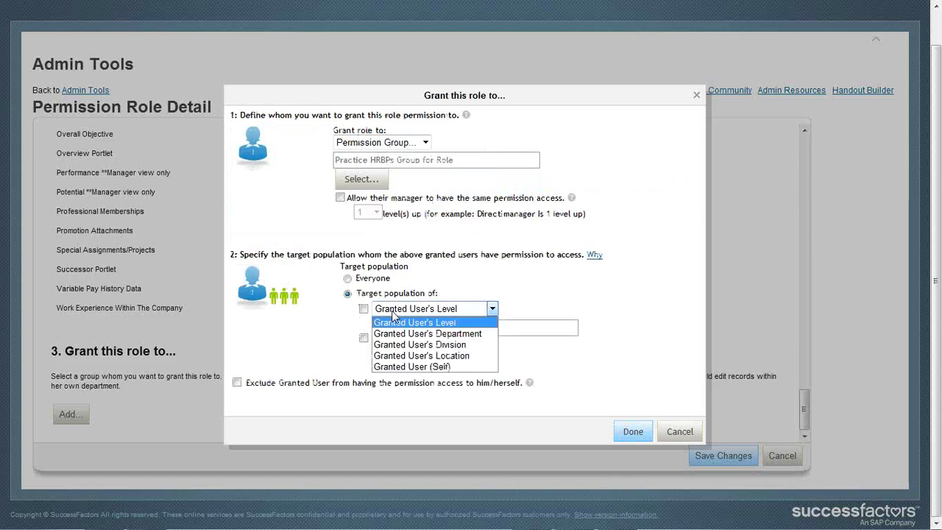
{"action": "left_click", "coordinate": [394, 321]}
{"action": "left_click", "coordinate": [395, 350]}
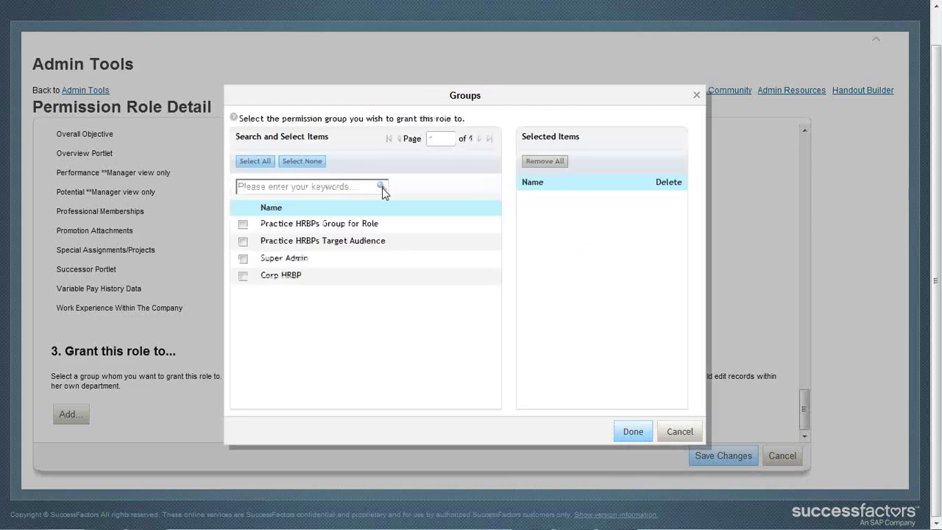
{"action": "left_click", "coordinate": [382, 187]}
{"action": "left_click", "coordinate": [243, 241]}
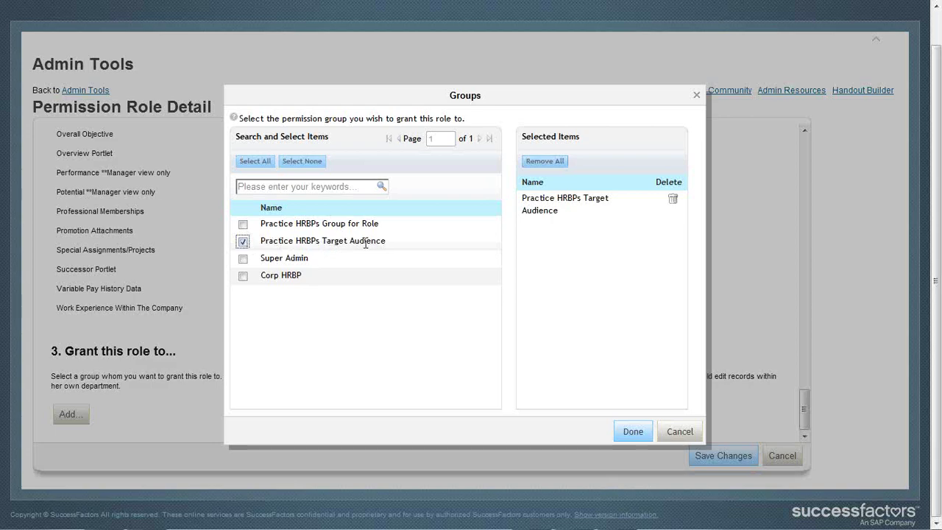
{"action": "left_click", "coordinate": [630, 431]}
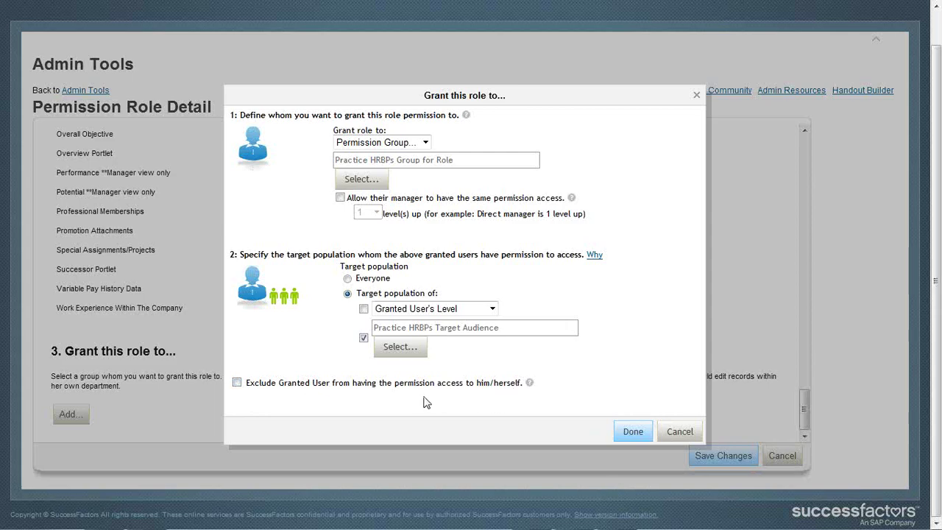
Exclude the granted users from having permission access to themselves, confirm the grant and save the role.
{"action": "left_click", "coordinate": [238, 383]}
{"action": "left_click", "coordinate": [427, 315]}
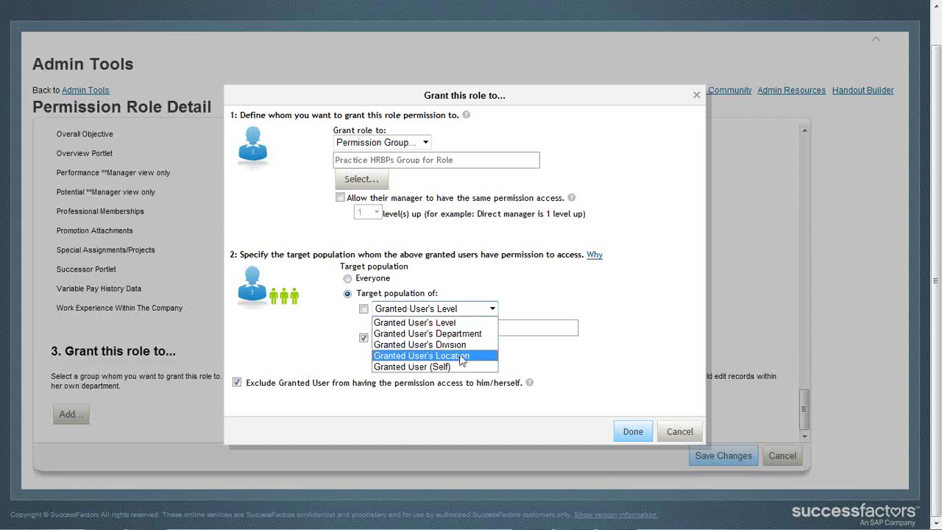
{"action": "left_click", "coordinate": [527, 281]}
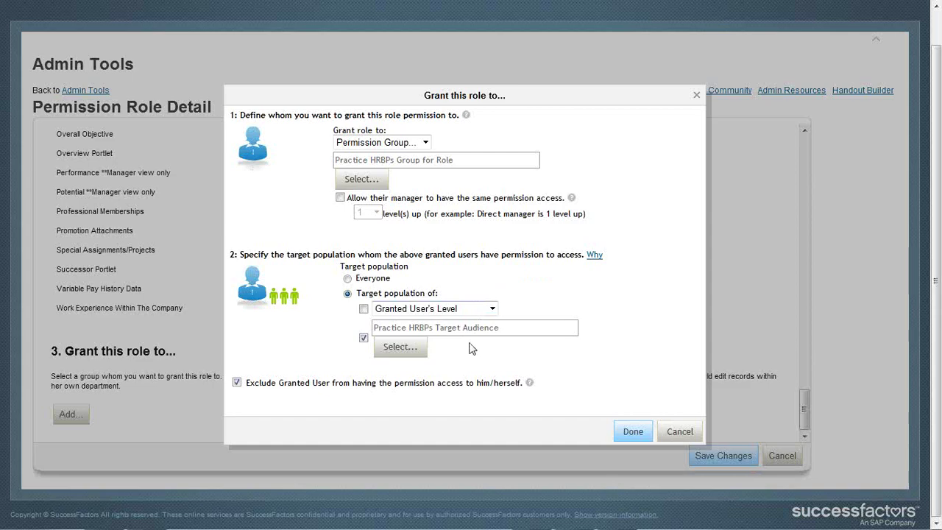
{"action": "left_click", "coordinate": [633, 433]}
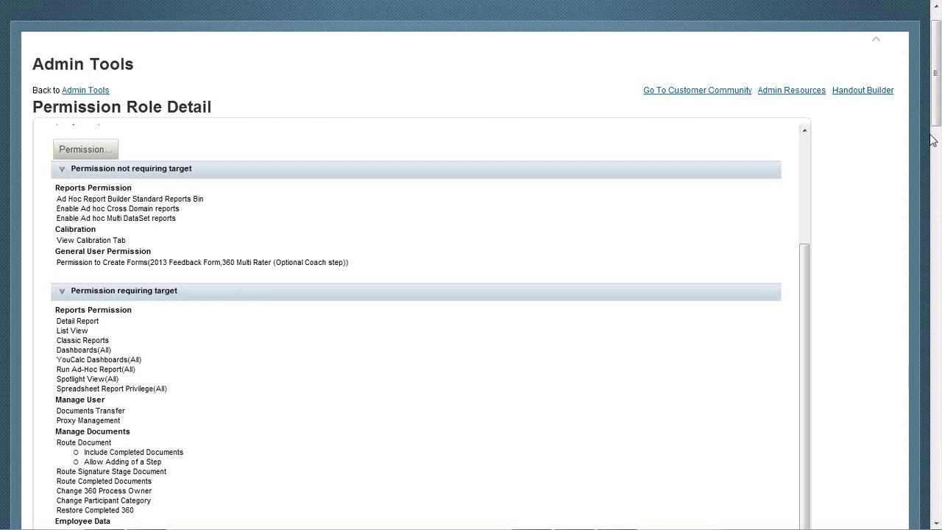
{"action": "left_click_drag", "start_coordinate": [937, 107], "coordinate": [918, 516]}
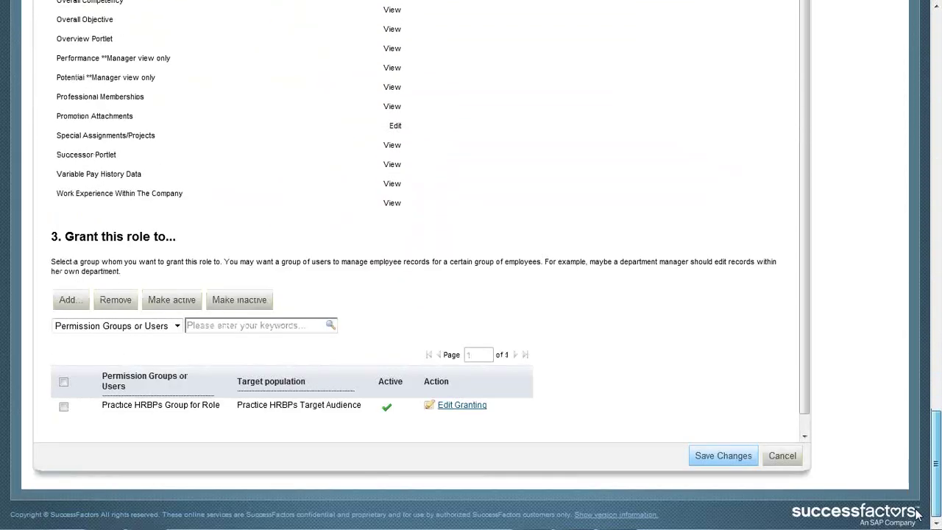
{"action": "left_click", "coordinate": [722, 461]}
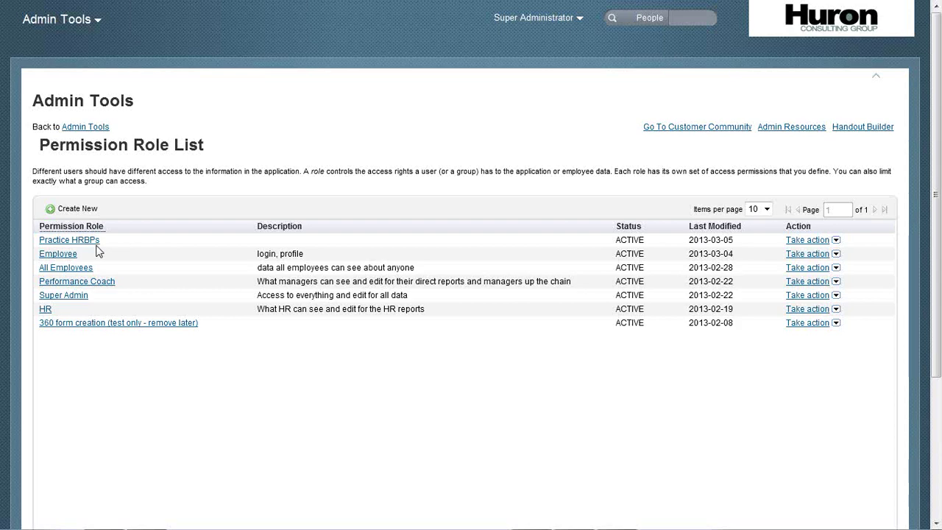
Open the Super Admin permission role to review its settings.
{"action": "left_click", "coordinate": [46, 311]}
{"action": "left_click", "coordinate": [76, 298]}
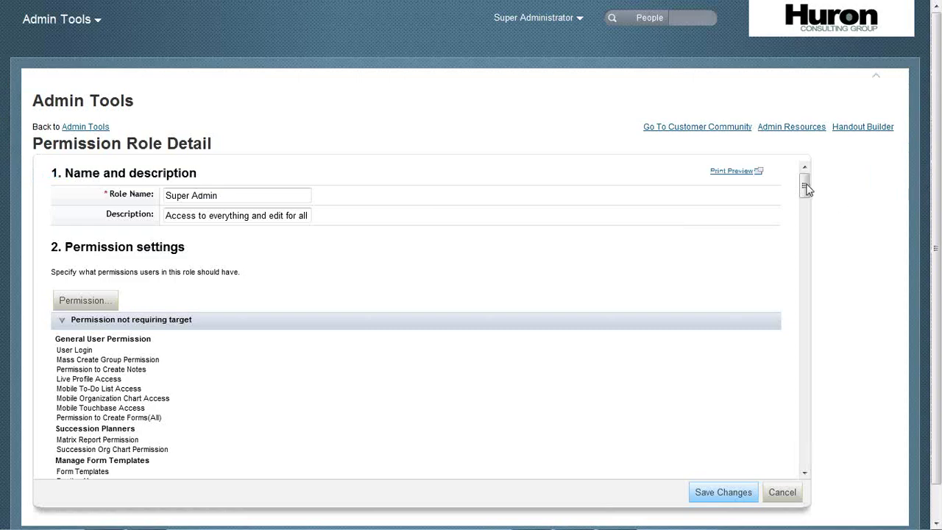
{"action": "mouse_move", "coordinate": [806, 190]}
{"action": "left_mouse_down"}
{"action": "mouse_move", "coordinate": [801, 460]}
{"action": "mouse_move", "coordinate": [804, 171]}
{"action": "left_mouse_up"}
View the members defined in the Super Admin permission group, then close it without changes.
{"action": "left_click", "coordinate": [99, 127]}
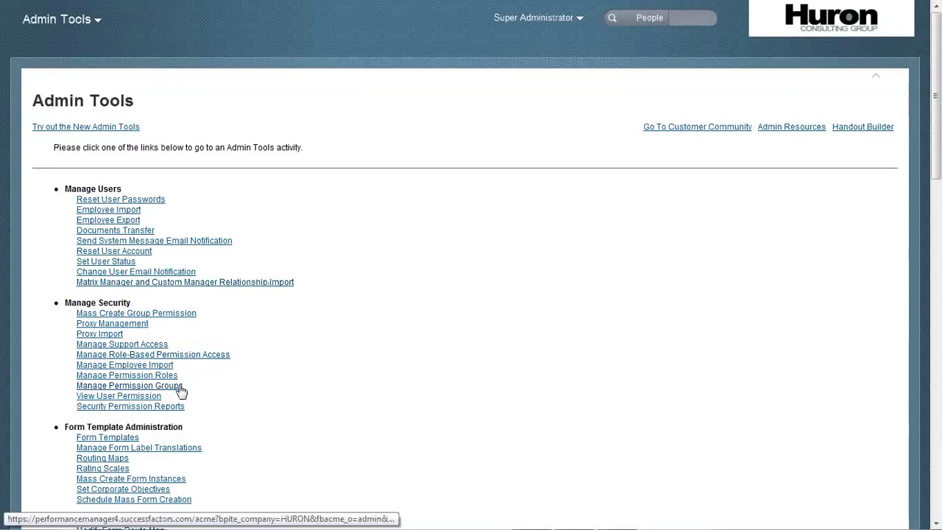
{"action": "left_click", "coordinate": [181, 386]}
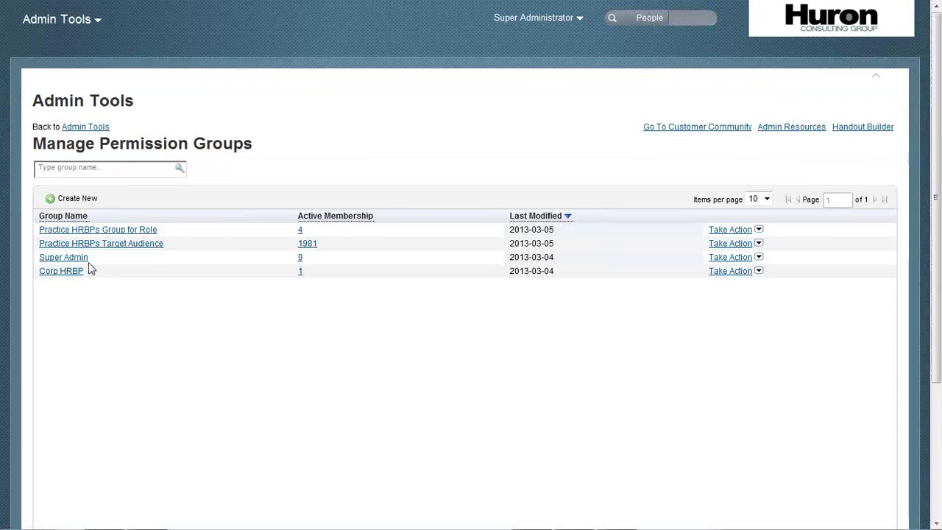
{"action": "left_click", "coordinate": [77, 264]}
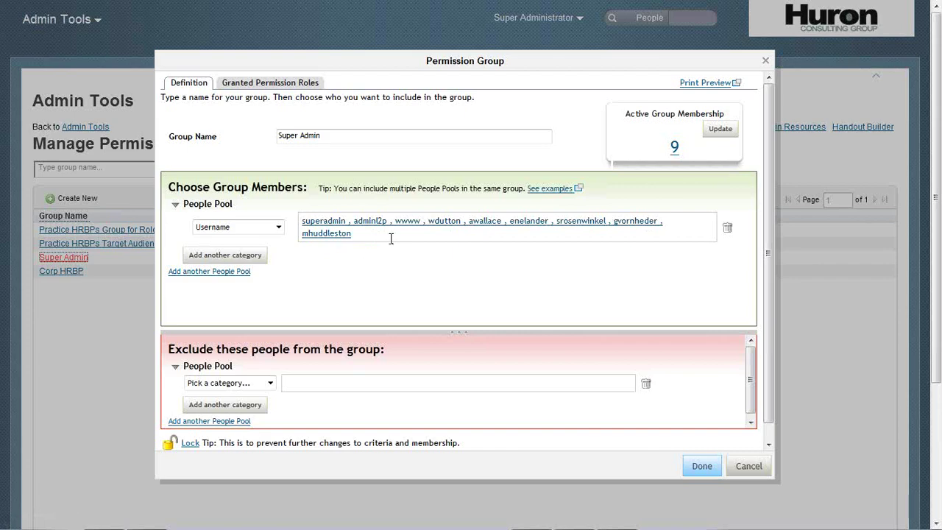
{"action": "left_click", "coordinate": [740, 469]}
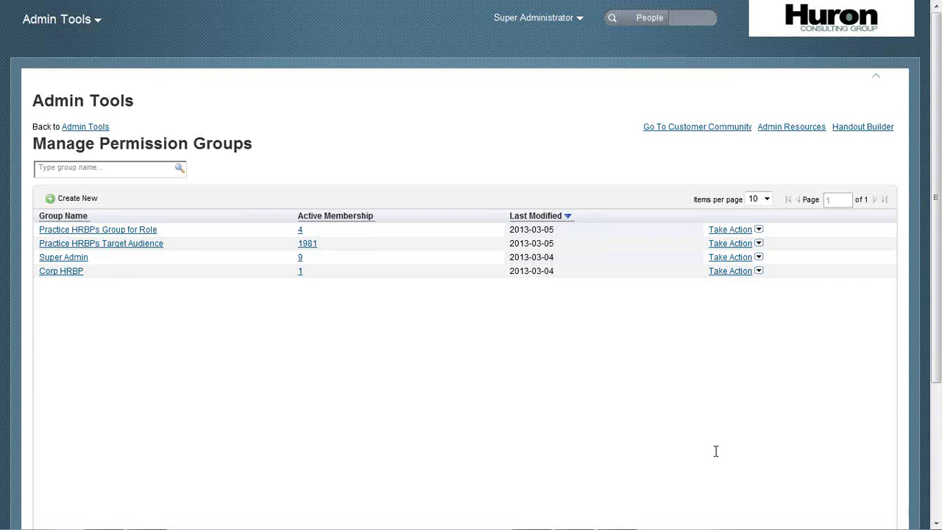
Return to the admin tools overview and open the list of permission roles.
{"action": "left_click", "coordinate": [85, 128]}
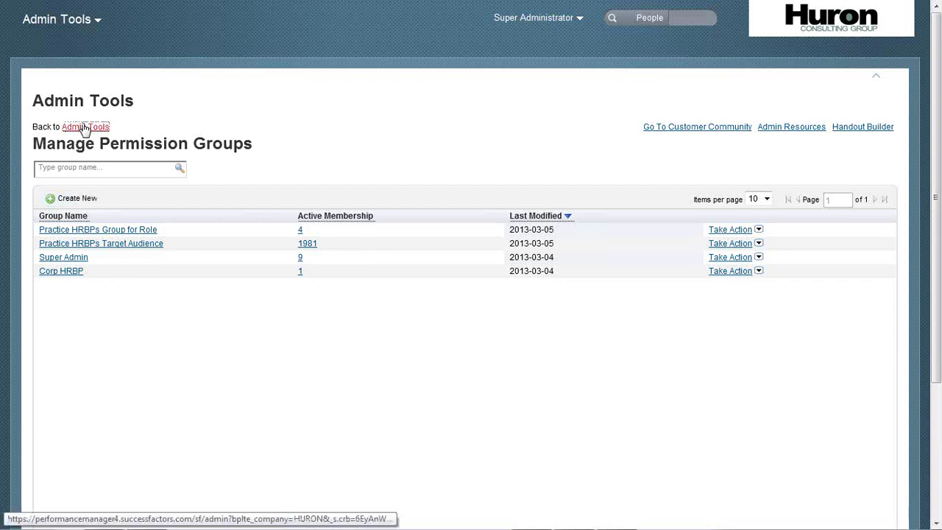
{"action": "scroll", "coordinate": [287, 378], "scroll_direction": "down", "scroll_amount": 1}
{"action": "scroll", "coordinate": [287, 378], "scroll_direction": "down", "scroll_amount": 2}
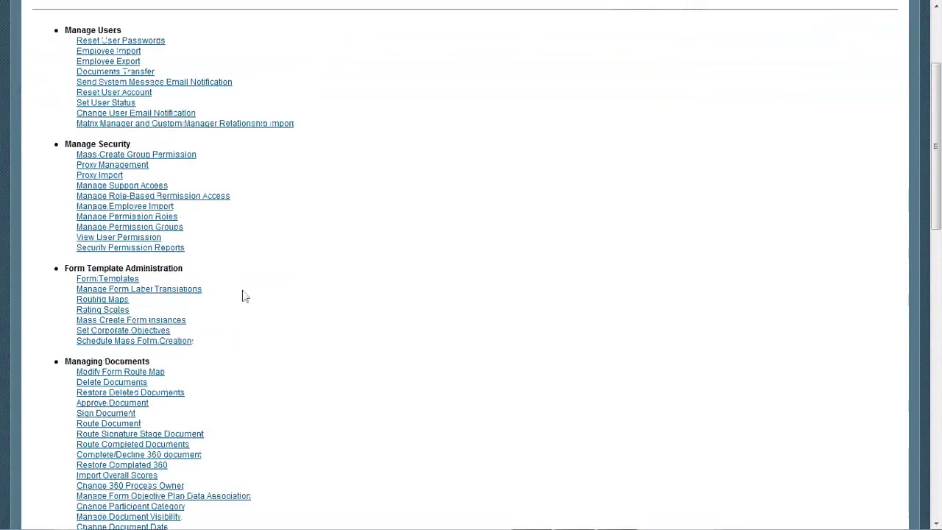
{"action": "left_click", "coordinate": [128, 217]}
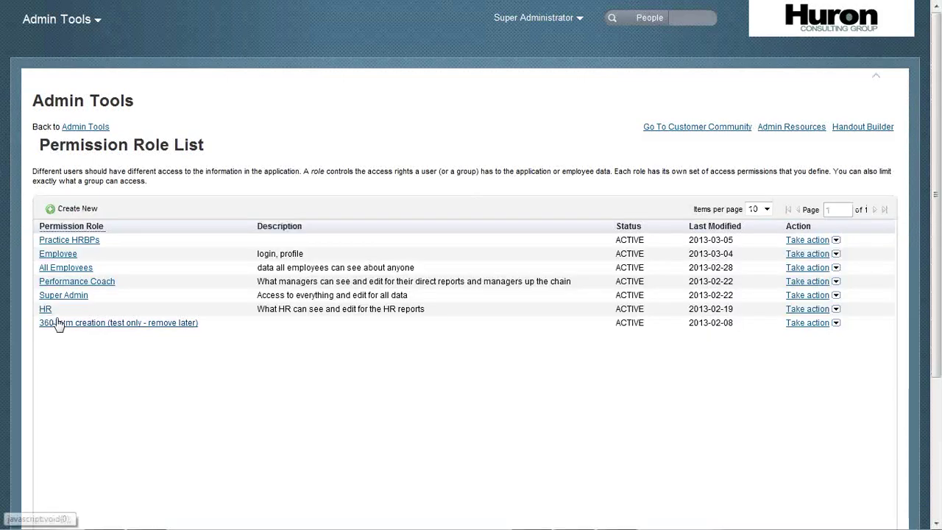
Exclude the granted users of the Super Admin role from having permission access to themselves, confirm the grant and save the role.
{"action": "left_click", "coordinate": [50, 296]}
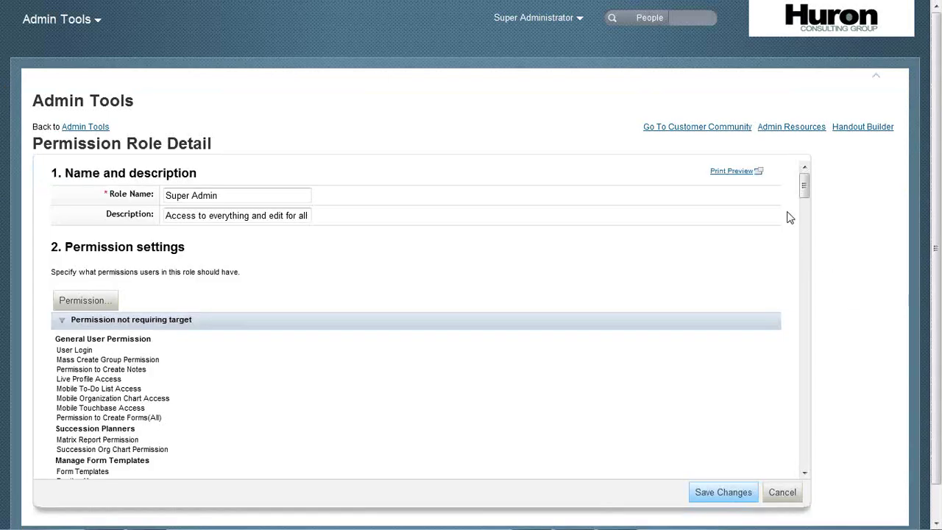
{"action": "left_click_drag", "start_coordinate": [806, 184], "coordinate": [808, 477]}
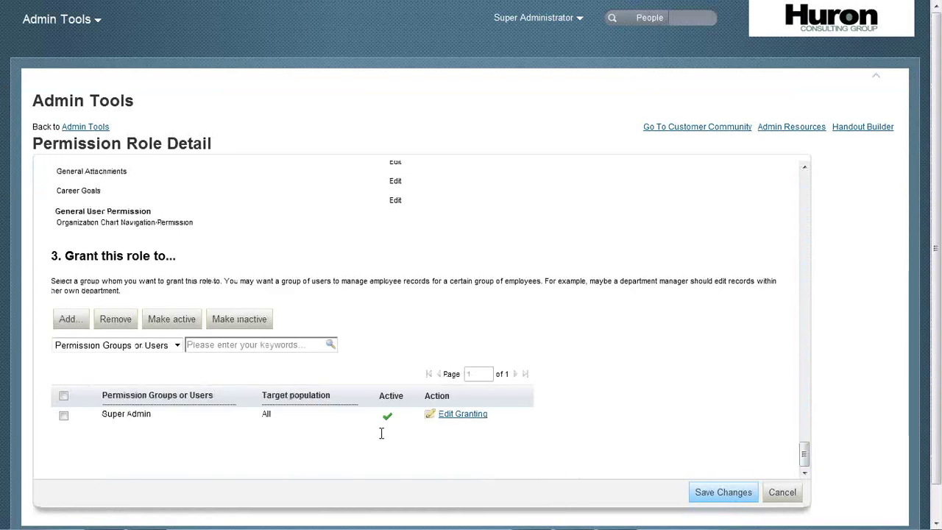
{"action": "double_click", "coordinate": [267, 414]}
{"action": "left_click", "coordinate": [295, 439]}
{"action": "left_click", "coordinate": [474, 418]}
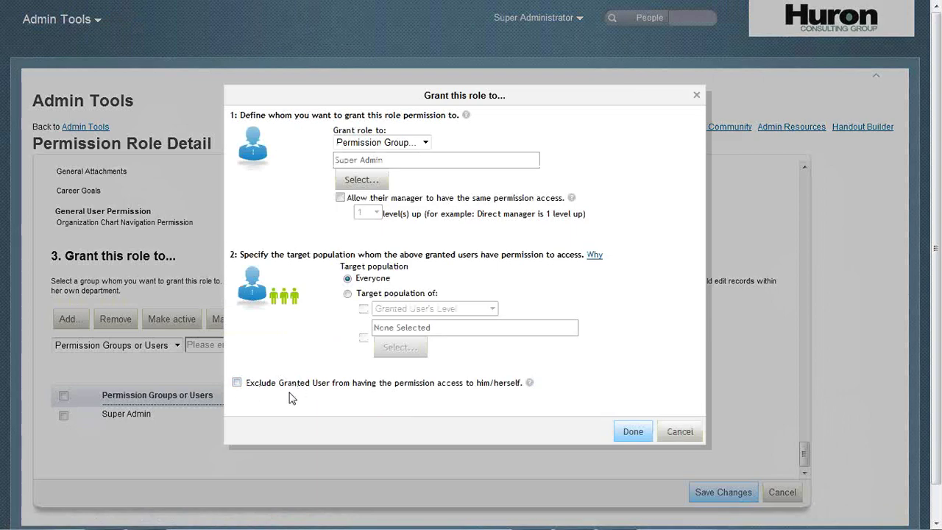
{"action": "left_click", "coordinate": [237, 382]}
{"action": "left_click", "coordinate": [642, 433]}
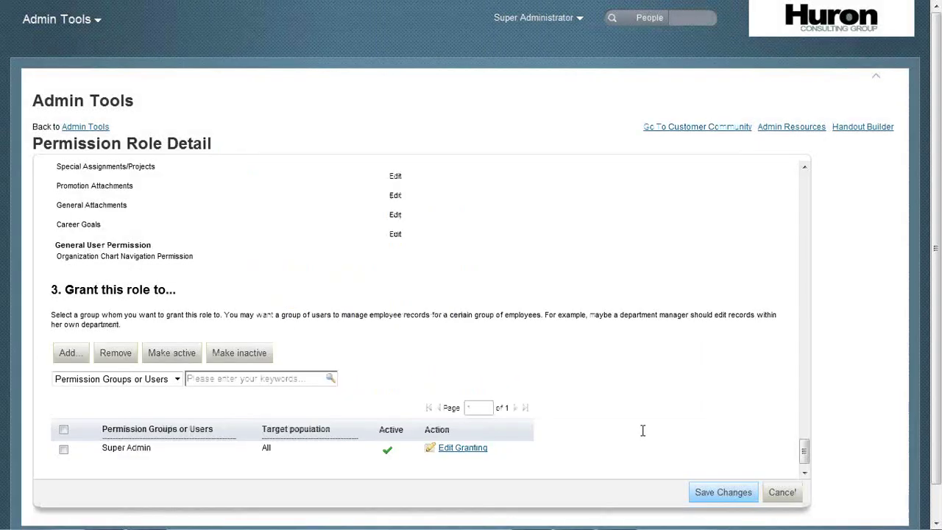
{"action": "left_click", "coordinate": [705, 492]}
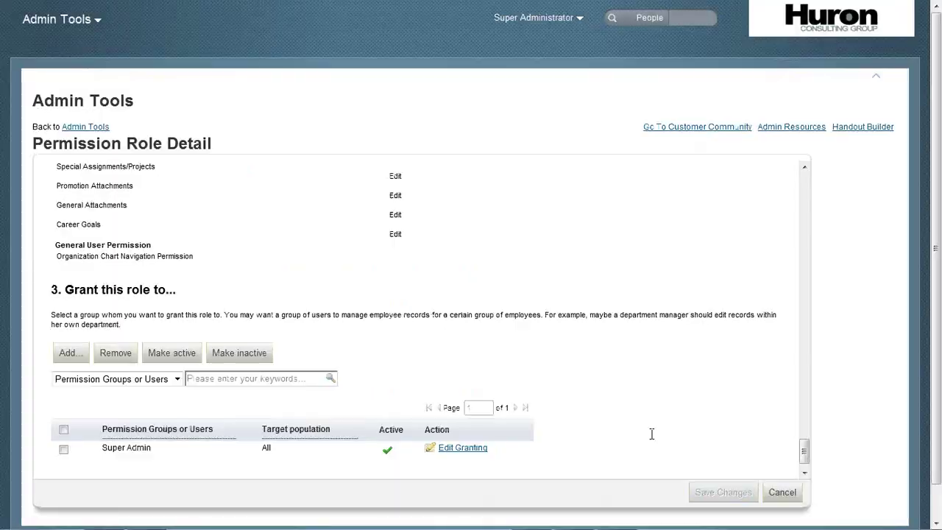
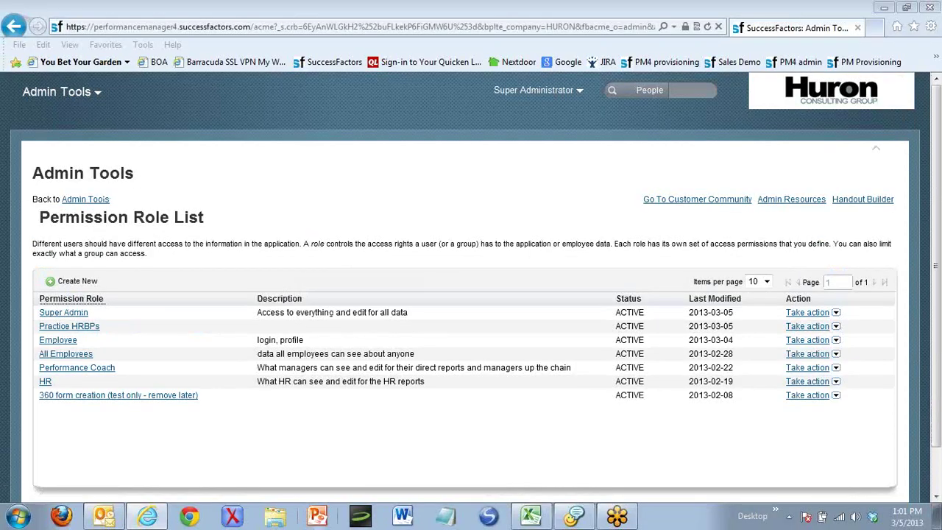
Switch to Windows Explorer and open HURON_EMP_130219_v2 from the Huron Data folder under 1 - Projects - Success Factors on FreeAgent Drive (F:).
{"action": "left_click", "coordinate": [271, 517]}
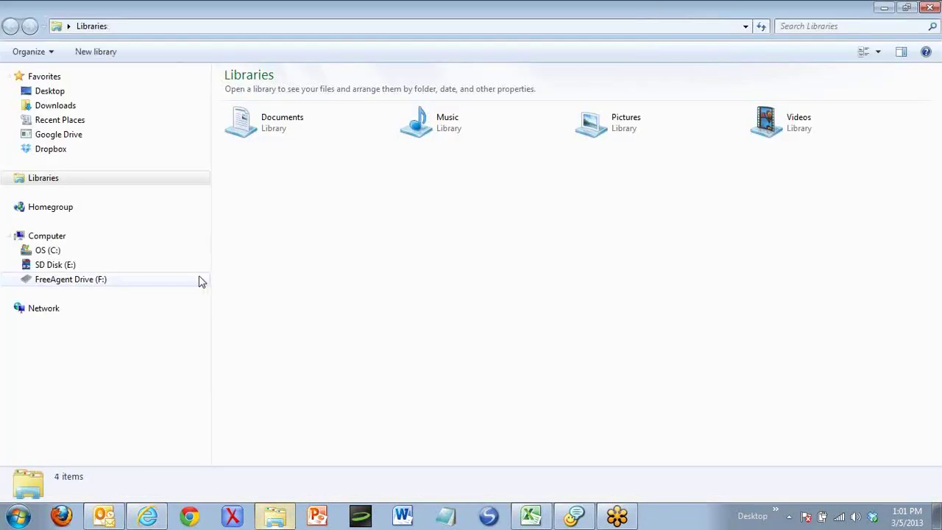
{"action": "left_click", "coordinate": [11, 285]}
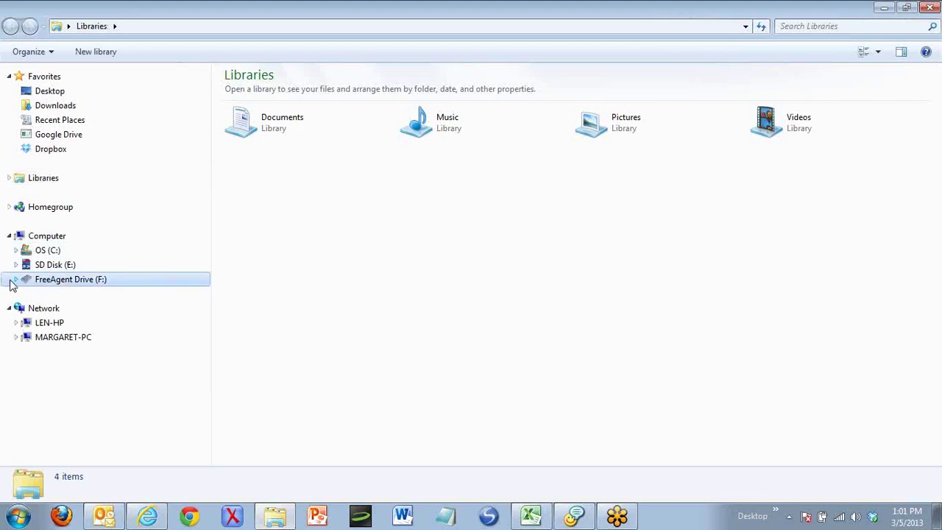
{"action": "left_click", "coordinate": [15, 280]}
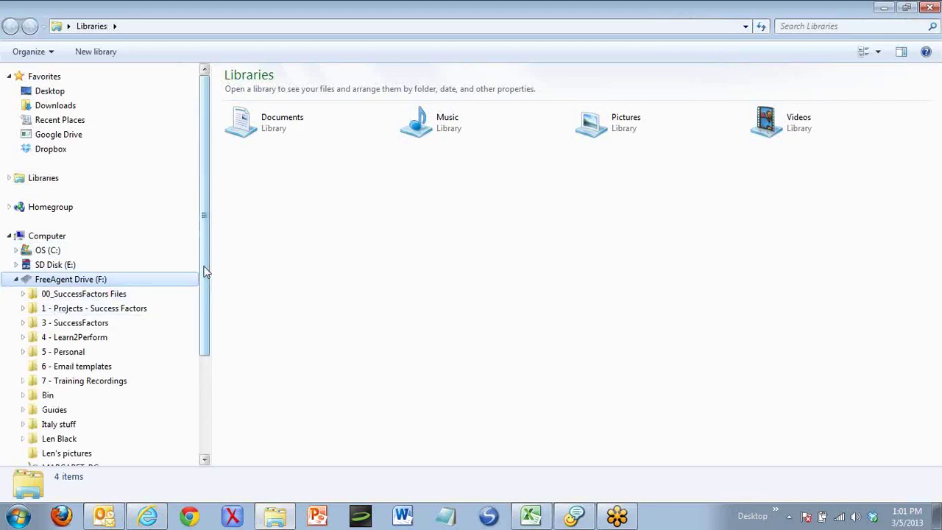
{"action": "left_click_drag", "start_coordinate": [204, 273], "coordinate": [208, 326]}
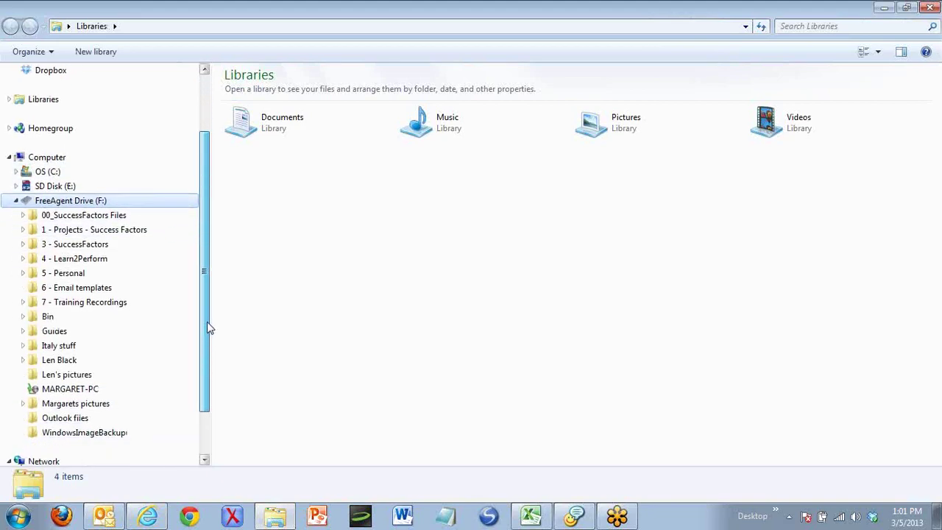
{"action": "left_click", "coordinate": [22, 232]}
{"action": "left_click_drag", "start_coordinate": [206, 169], "coordinate": [204, 254]}
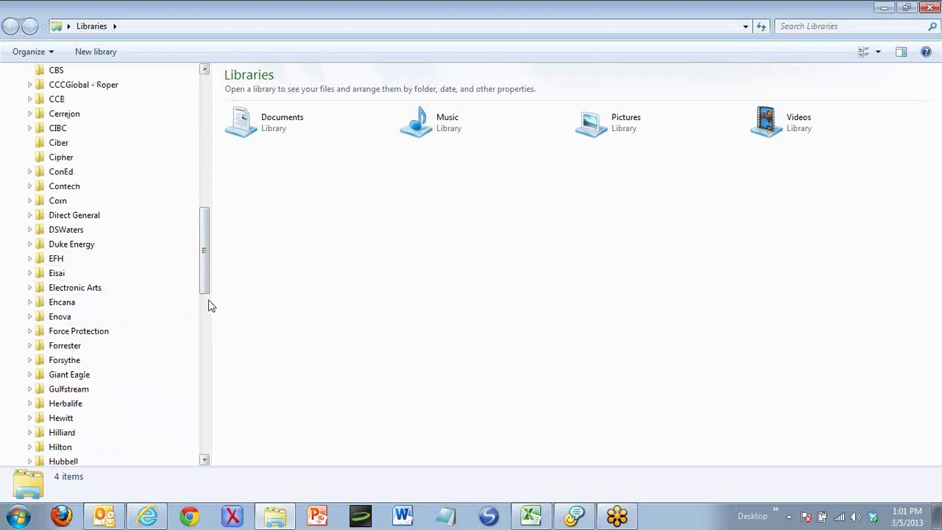
{"action": "left_click_drag", "start_coordinate": [207, 286], "coordinate": [206, 326]}
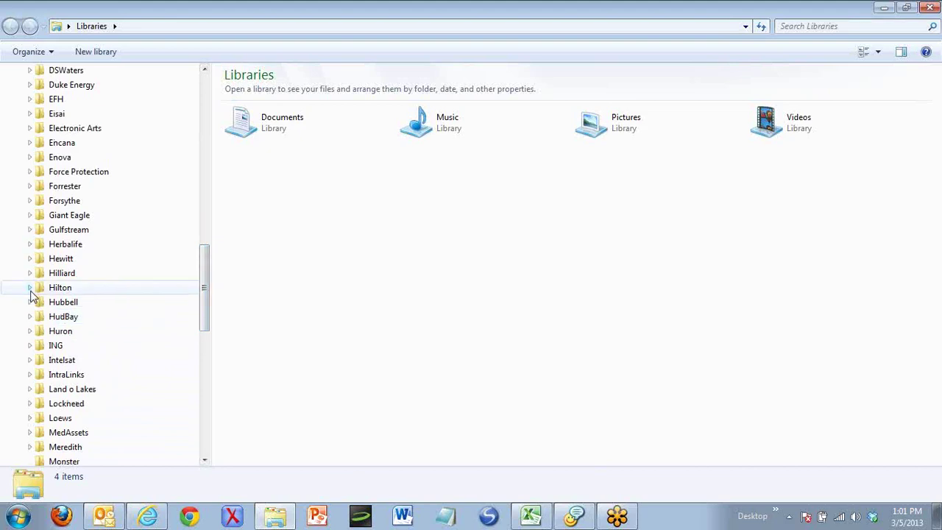
{"action": "left_click", "coordinate": [30, 331]}
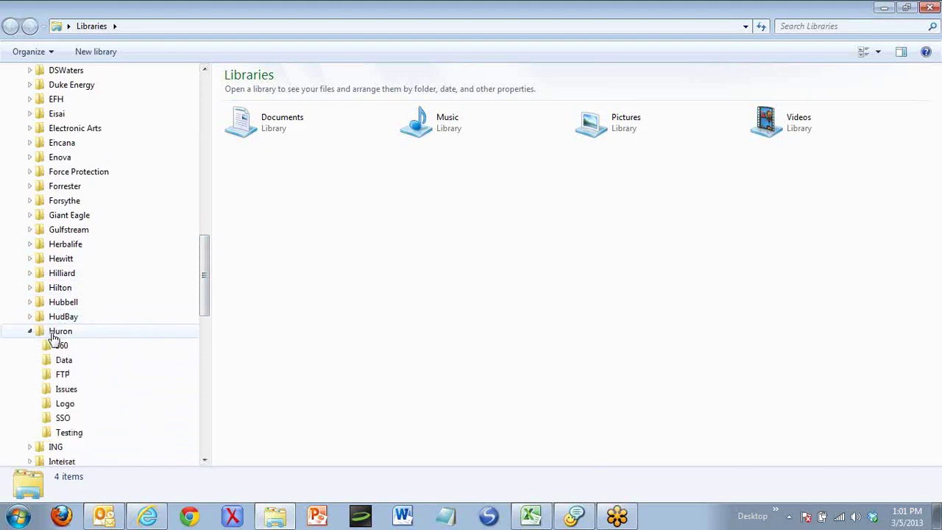
{"action": "left_click", "coordinate": [72, 361]}
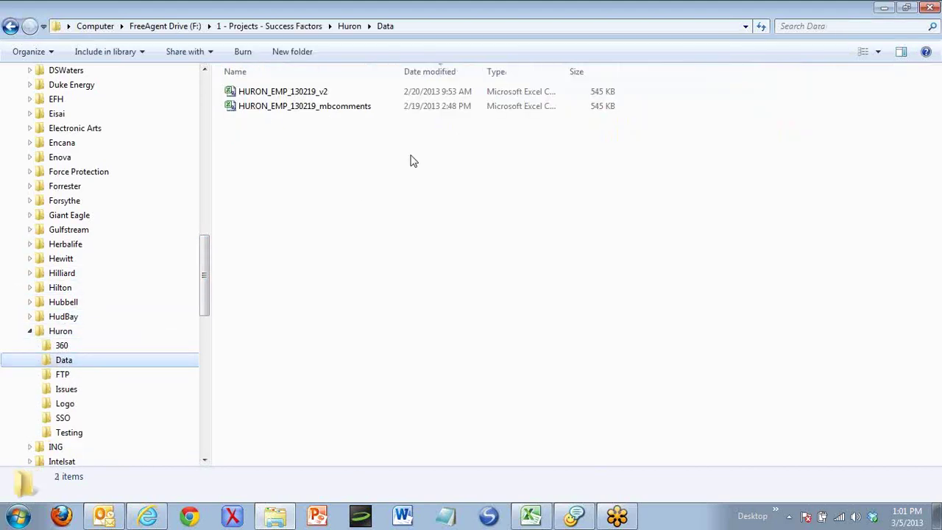
{"action": "double_click", "coordinate": [278, 92]}
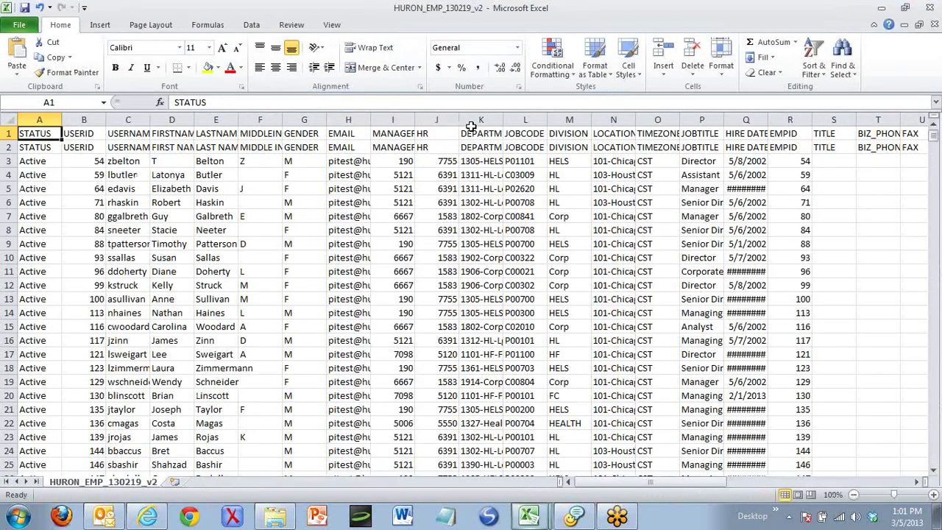
Replace the second-row heading of the CUSTOM14 column, cell AP2, with Special Filter.
{"action": "left_click", "coordinate": [477, 187]}
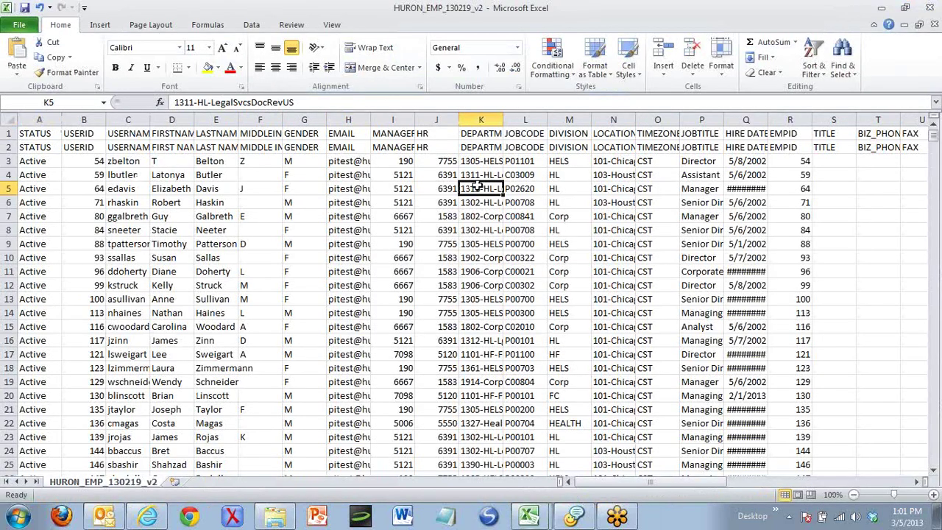
{"action": "key", "text": "Right"}
{"action": "key", "text": "Right"}
{"action": "key", "text": "Right"}
{"action": "key", "text": "Right"}
{"action": "key", "text": "Right"}
{"action": "key", "text": "Right"}
{"action": "key", "text": "Right"}
{"action": "key", "text": "Right"}
{"action": "key", "text": "Right"}
{"action": "key", "text": "Right"}
{"action": "key", "text": "Right"}
{"action": "key", "text": "Right"}
{"action": "key", "text": "Right"}
{"action": "key", "text": "Right"}
{"action": "key", "text": "Right"}
{"action": "key", "text": "Right"}
{"action": "key", "text": "Right"}
{"action": "key", "text": "Right"}
{"action": "key", "text": "Right"}
{"action": "key", "text": "Right"}
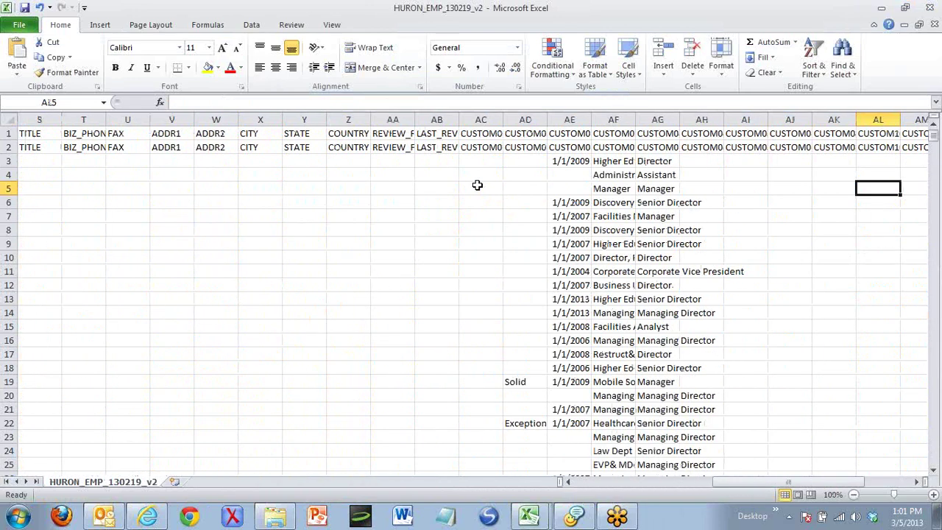
{"action": "key", "text": "Down"}
{"action": "key", "text": "Right"}
{"action": "key", "text": "Right"}
{"action": "key", "text": "Right"}
{"action": "key", "text": "Right"}
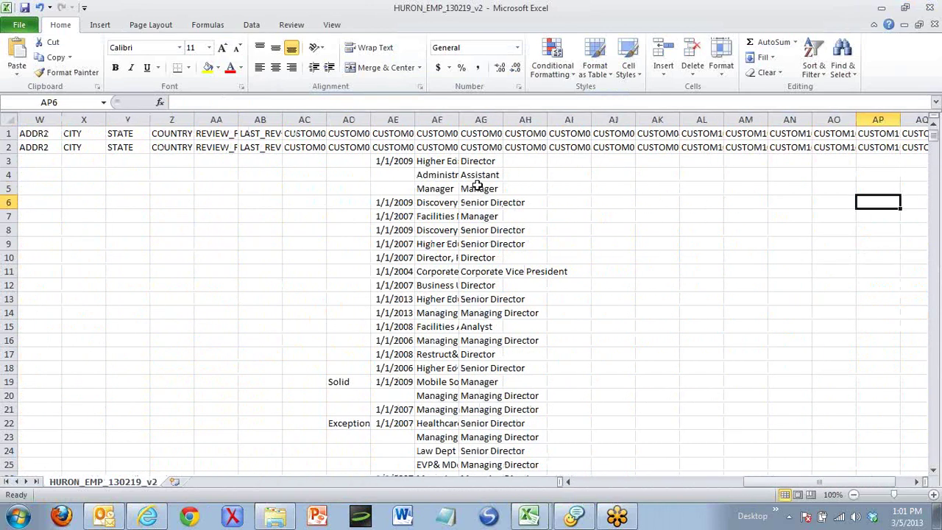
{"action": "key", "text": "Right"}
{"action": "key", "text": "Right"}
{"action": "key", "text": "Right"}
{"action": "key", "text": "Left"}
{"action": "key", "text": "Left"}
{"action": "key", "text": "Left"}
{"action": "key", "text": "Left"}
{"action": "key", "text": "Up"}
{"action": "key", "text": "Up"}
{"action": "key", "text": "Up"}
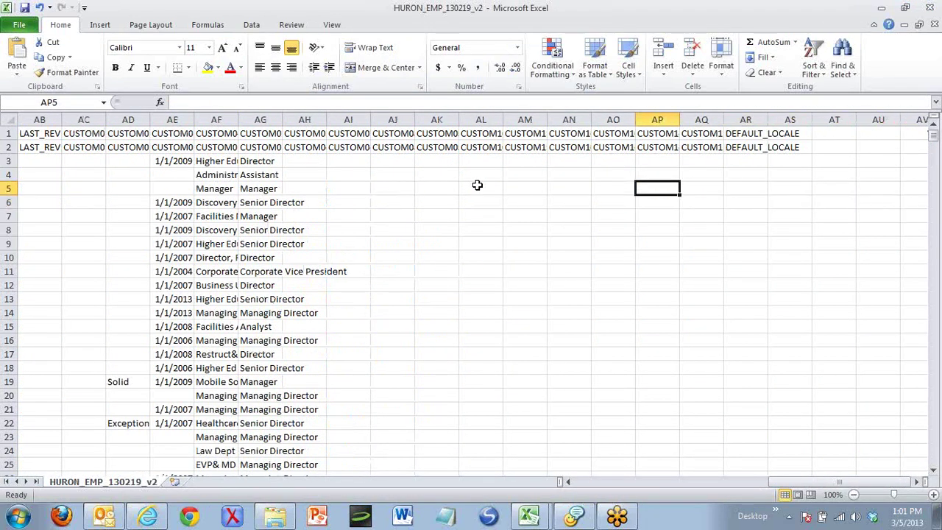
{"action": "key", "text": "Up"}
{"action": "type", "text": "Sp"}
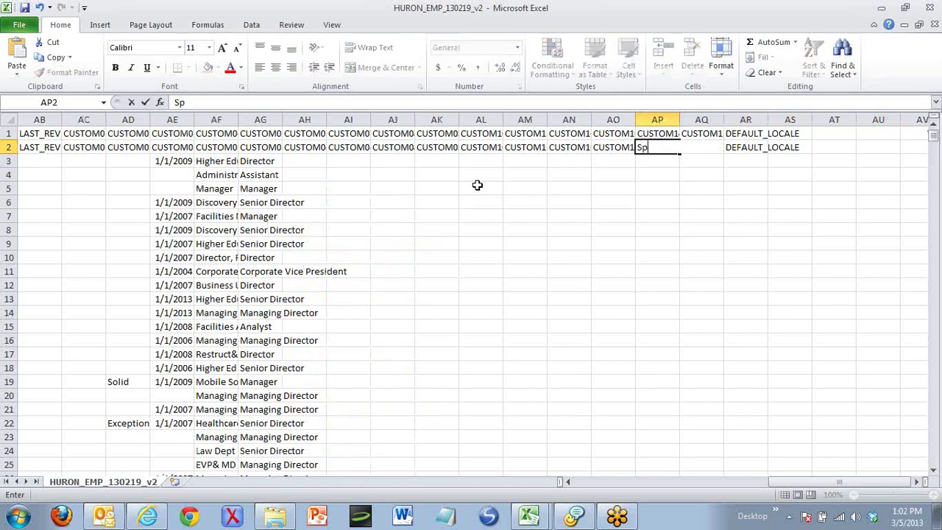
{"action": "type", "text": "ecial Filter"}
{"action": "key", "text": "Return"}
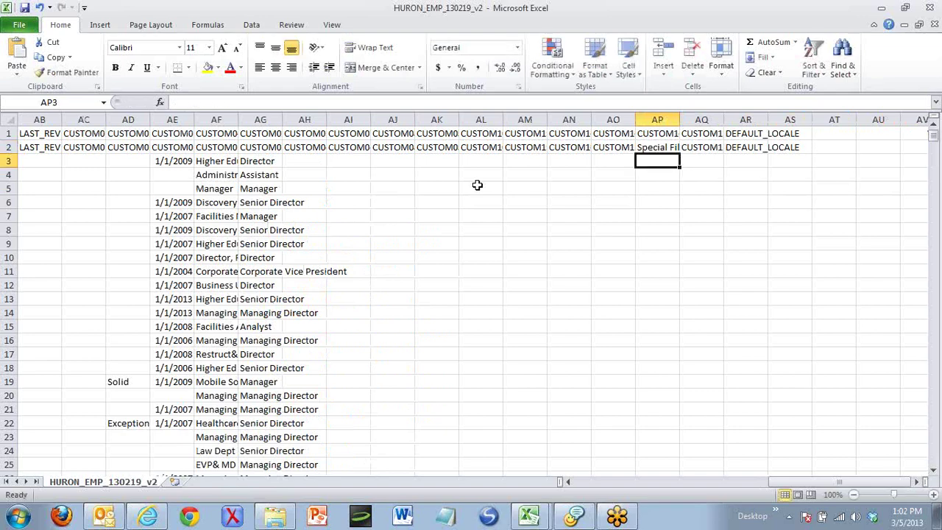
Widen column AP so that its full Special Filter heading fits.
{"action": "left_click_drag", "start_coordinate": [680, 120], "coordinate": [726, 120]}
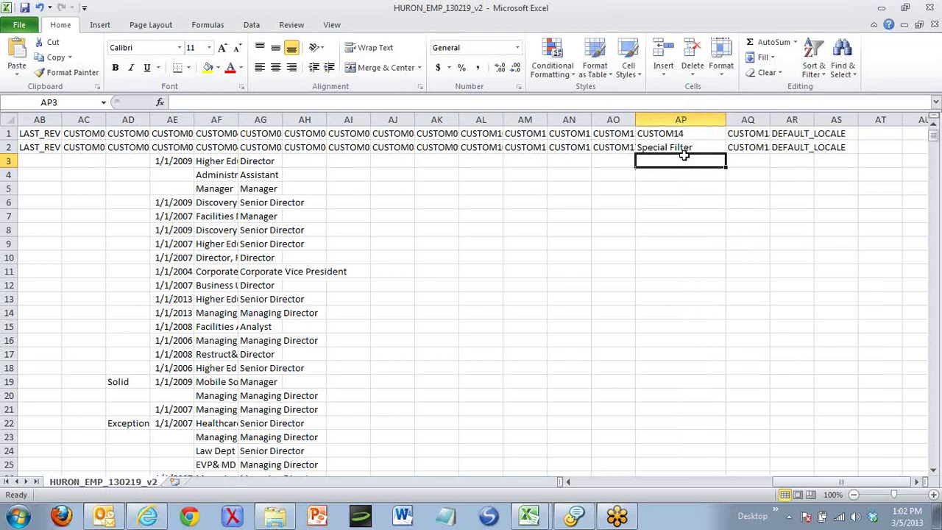
{"action": "left_click", "coordinate": [682, 121]}
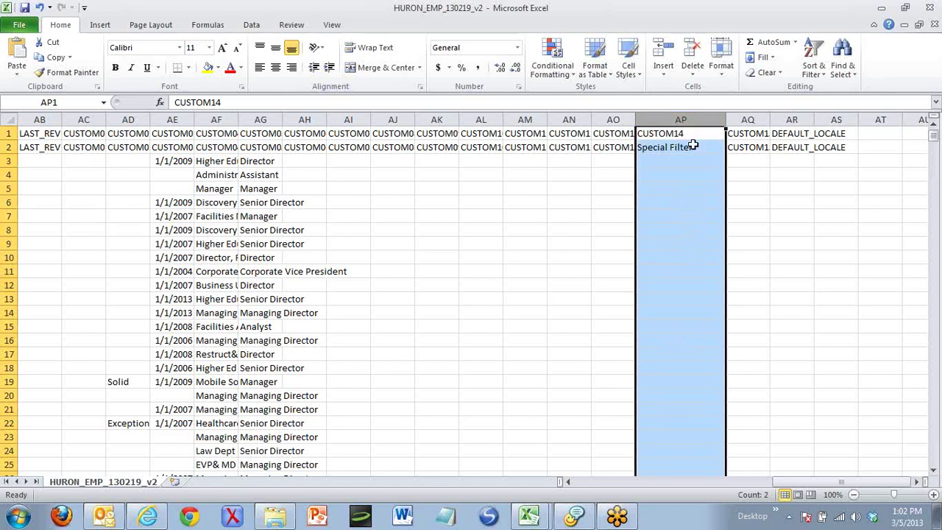
{"action": "left_click", "coordinate": [692, 215]}
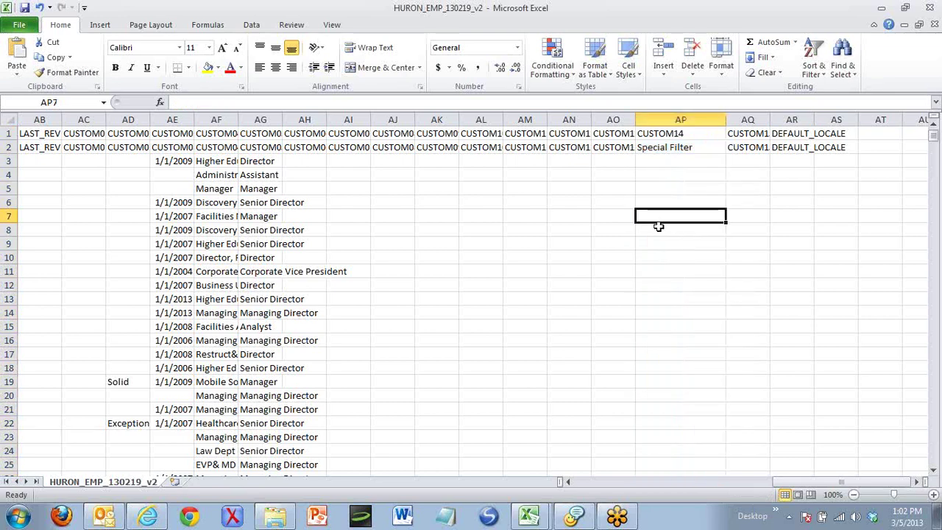
Freeze the panes at cell F3 so the two header rows and columns A to E stay in view.
{"action": "key", "text": "Left"}
{"action": "key", "text": "Left"}
{"action": "key", "text": "Left"}
{"action": "key", "text": "Left"}
{"action": "key", "text": "Left"}
{"action": "key", "text": "Left"}
{"action": "key", "text": "Left"}
{"action": "key", "text": "Left"}
{"action": "key", "text": "Left"}
{"action": "key", "text": "Left"}
{"action": "key", "text": "Left"}
{"action": "key", "text": "Left"}
{"action": "key", "text": "Left"}
{"action": "key", "text": "Left"}
{"action": "key", "text": "Left"}
{"action": "key", "text": "Left"}
{"action": "key", "text": "Left"}
{"action": "key", "text": "Left"}
{"action": "key", "text": "Left"}
{"action": "key", "text": "Left"}
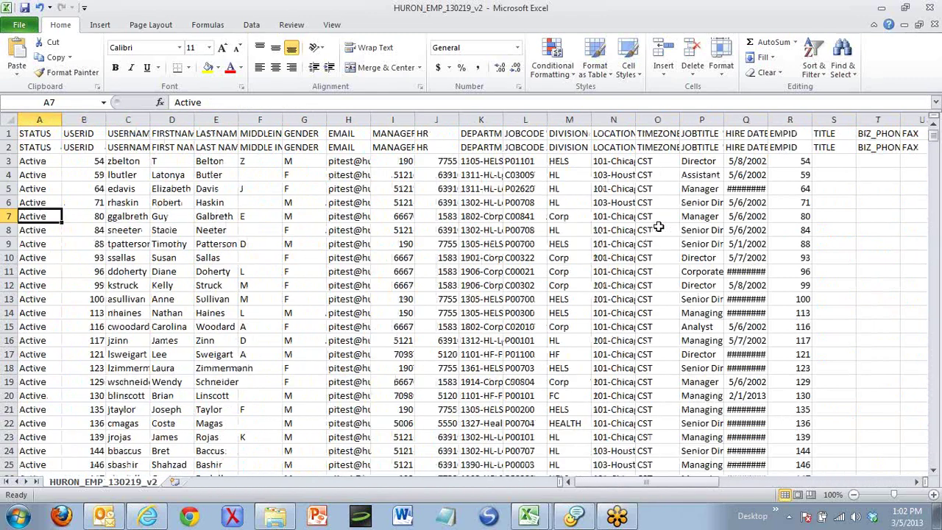
{"action": "key", "text": "Right"}
{"action": "key", "text": "Right"}
{"action": "key", "text": "Right"}
{"action": "key", "text": "Right"}
{"action": "key", "text": "Right"}
{"action": "key", "text": "Up"}
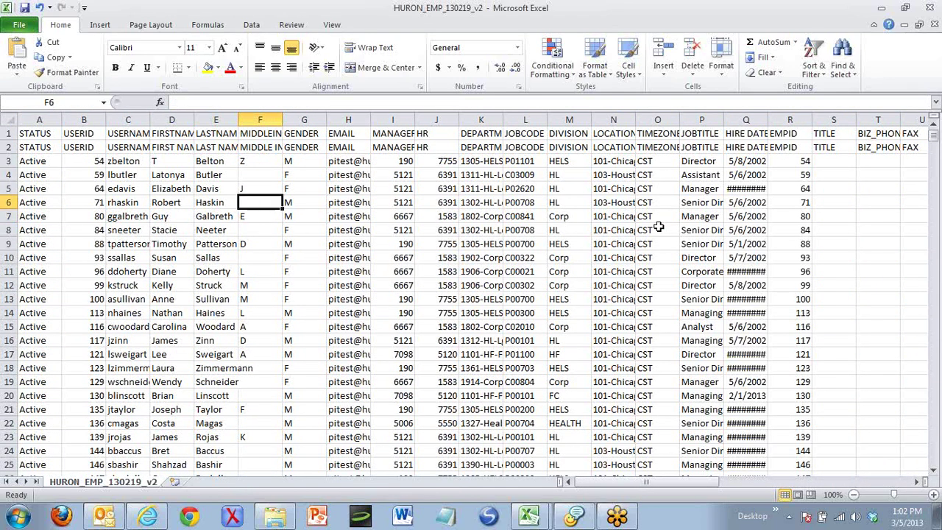
{"action": "key", "text": "Up"}
{"action": "key", "text": "Up"}
{"action": "key", "text": "Up"}
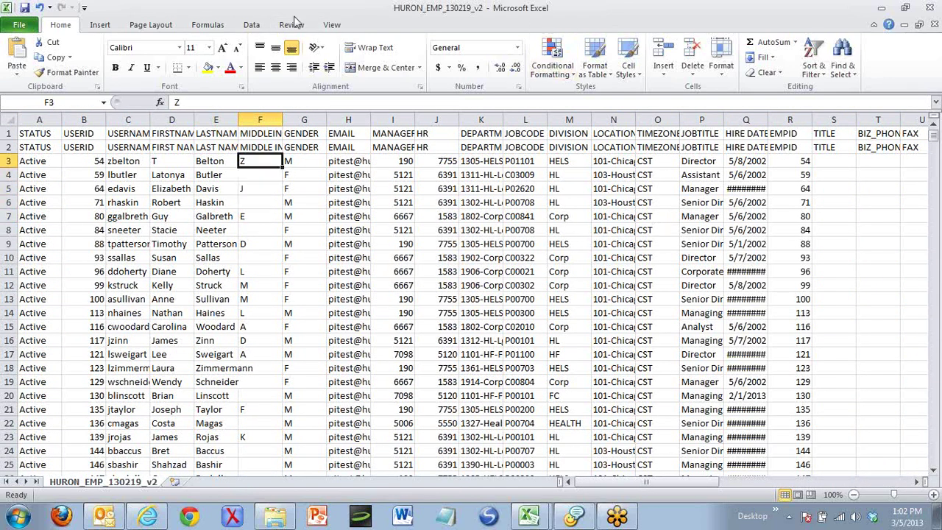
{"action": "left_click", "coordinate": [294, 22]}
{"action": "left_click", "coordinate": [331, 24]}
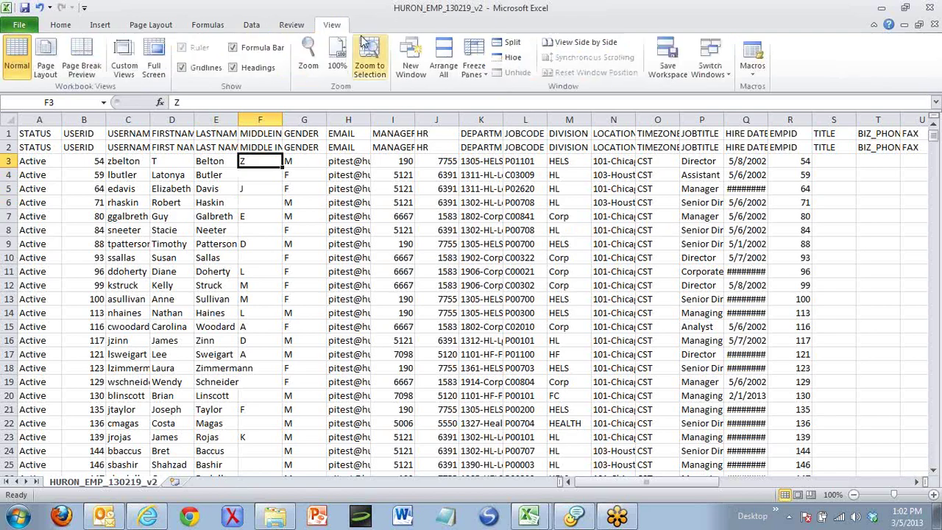
{"action": "left_click", "coordinate": [474, 59]}
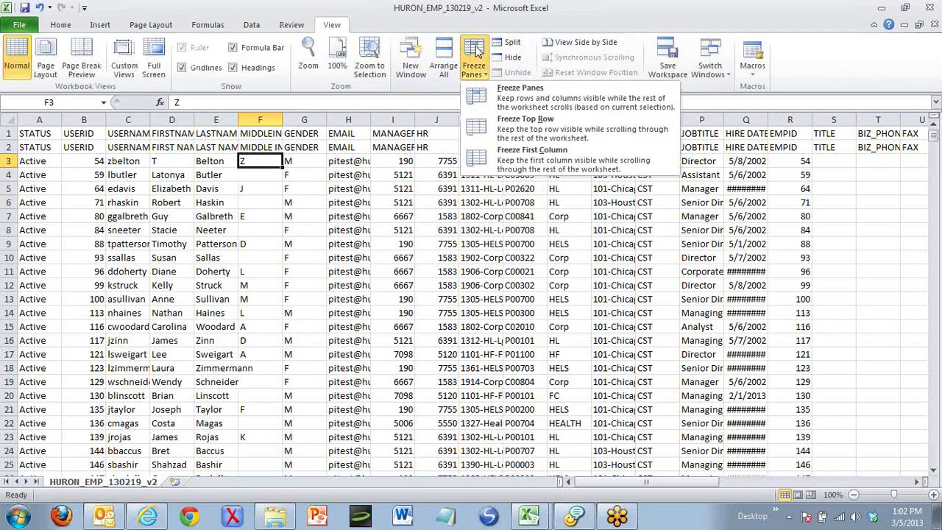
{"action": "left_click", "coordinate": [505, 101]}
Enter corp hr as the first employee's Special Filter value in cell AP3.
{"action": "key", "text": "Right"}
{"action": "key", "text": "Right"}
{"action": "key", "text": "Right"}
{"action": "key", "text": "Right"}
{"action": "key", "text": "Right"}
{"action": "key", "text": "Right"}
{"action": "key", "text": "Right"}
{"action": "key", "text": "Right"}
{"action": "key", "text": "Right"}
{"action": "key", "text": "Right"}
{"action": "key", "text": "Right"}
{"action": "key", "text": "Right"}
{"action": "key", "text": "Right"}
{"action": "key", "text": "Right"}
{"action": "key", "text": "Right"}
{"action": "key", "text": "Right"}
{"action": "key", "text": "Right"}
{"action": "key", "text": "Right"}
{"action": "key", "text": "Right"}
{"action": "key", "text": "Right"}
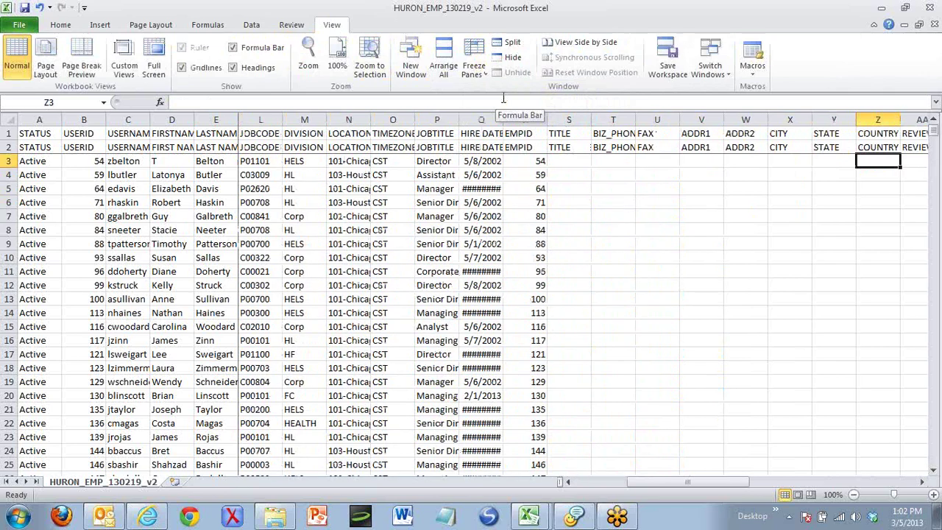
{"action": "key", "text": "Right"}
{"action": "key", "text": "Right"}
{"action": "key", "text": "Right"}
{"action": "key", "text": "Right"}
{"action": "key", "text": "Right"}
{"action": "key", "text": "Right"}
{"action": "key", "text": "Right"}
{"action": "key", "text": "Right"}
{"action": "key", "text": "Right"}
{"action": "key", "text": "Right"}
{"action": "key", "text": "Right"}
{"action": "key", "text": "Right"}
{"action": "key", "text": "Right"}
{"action": "key", "text": "Right"}
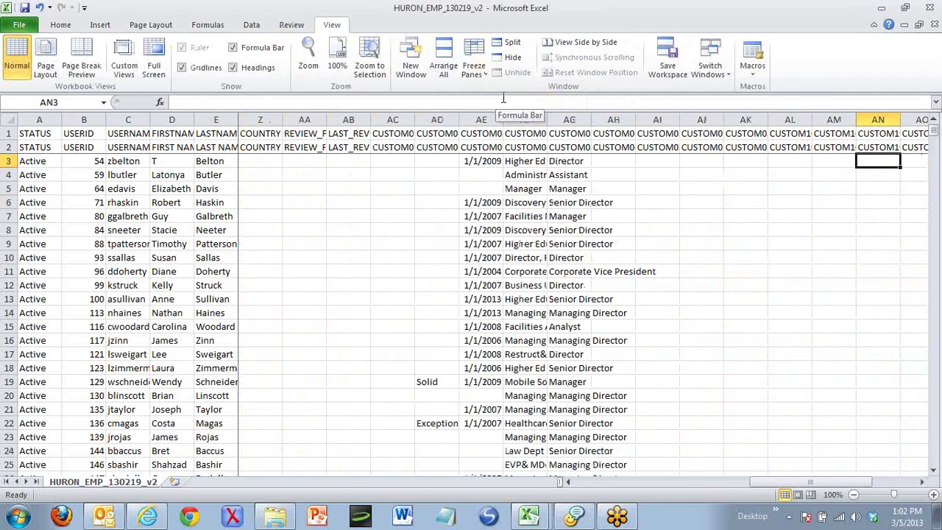
{"action": "key", "text": "Right"}
{"action": "key", "text": "Right"}
{"action": "key", "text": "Right"}
{"action": "key", "text": "Right"}
{"action": "key", "text": "Right"}
{"action": "key", "text": "Right"}
{"action": "key", "text": "Right"}
{"action": "key", "text": "Right"}
{"action": "key", "text": "Right"}
{"action": "key", "text": "Right"}
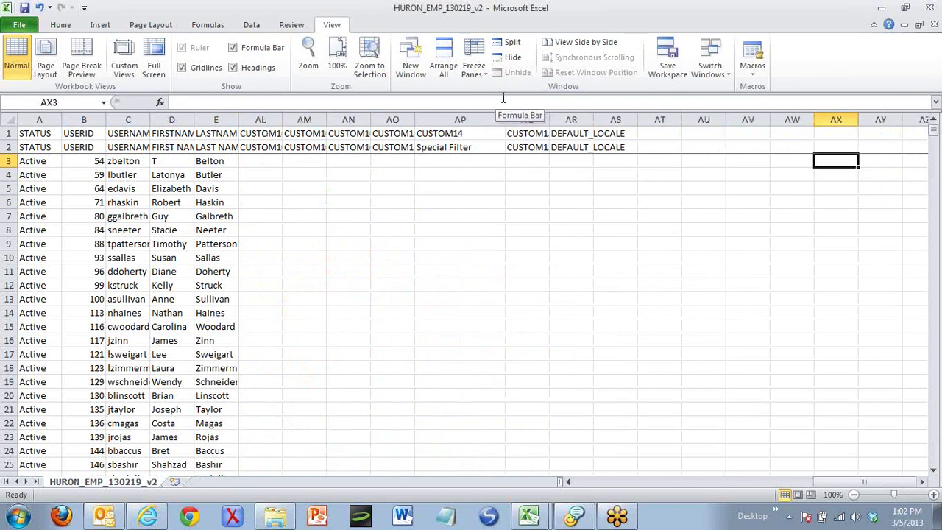
{"action": "key", "text": "Left"}
{"action": "key", "text": "Left"}
{"action": "key", "text": "Left"}
{"action": "key", "text": "Left"}
{"action": "key", "text": "Left"}
{"action": "key", "text": "Left"}
{"action": "key", "text": "Left"}
{"action": "key", "text": "Left"}
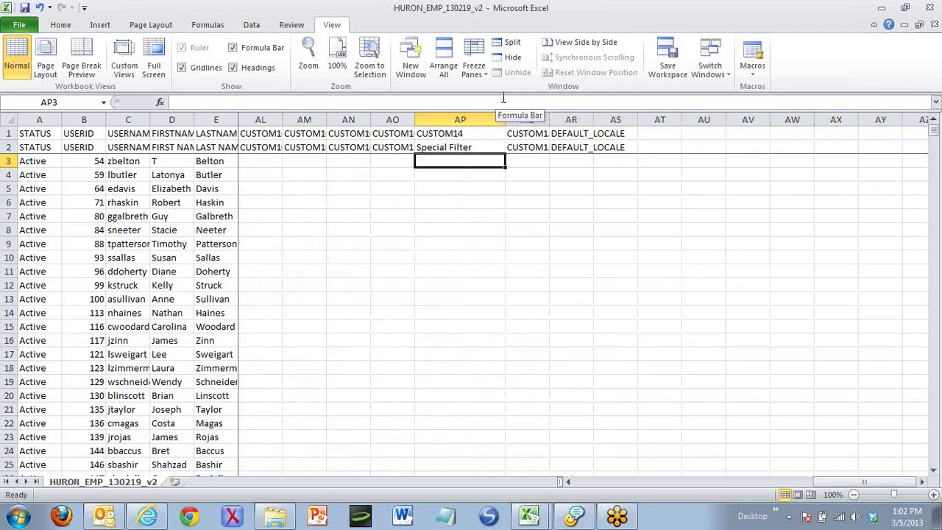
{"action": "key", "text": "BackSpace"}
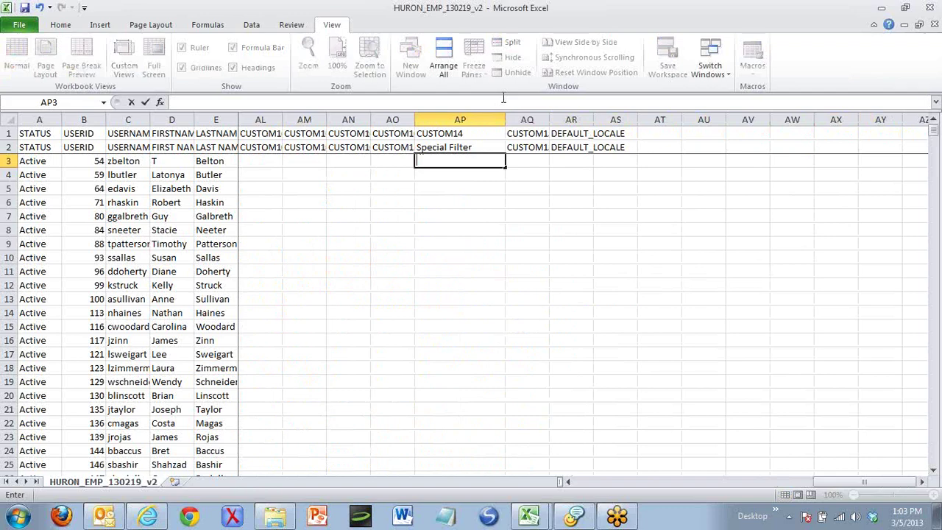
{"action": "type", "text": "corp hr"}
{"action": "key", "text": "Return"}
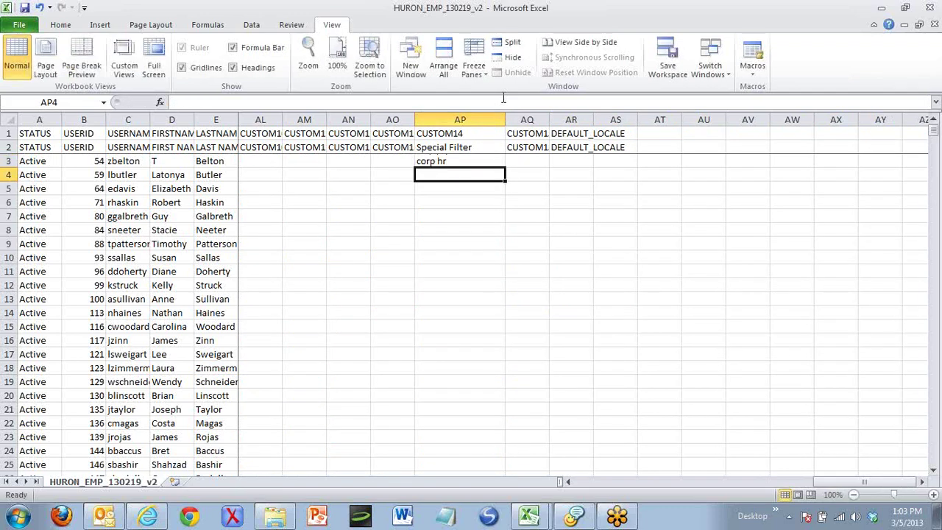
Fill cells AP4 to AP6 with the placeholder Special Filter values kda;dl, ;alsdf and k,' for the next three employees.
{"action": "type", "text": "kda;dl"}
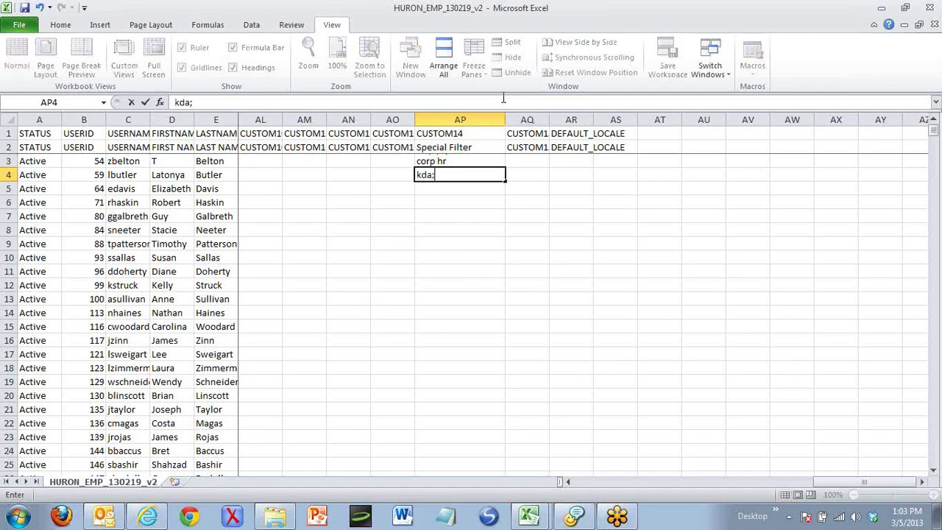
{"action": "key", "text": "Return"}
{"action": "type", "text": ";alsdf"}
{"action": "key", "text": "Return"}
{"action": "type", "text": "k,"}
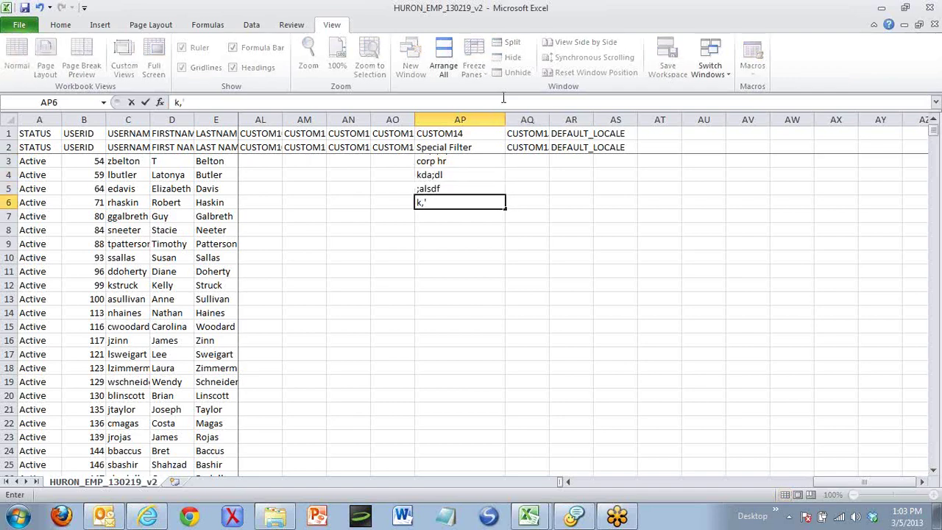
{"action": "key", "text": "Return"}
{"action": "key", "text": "Return"}
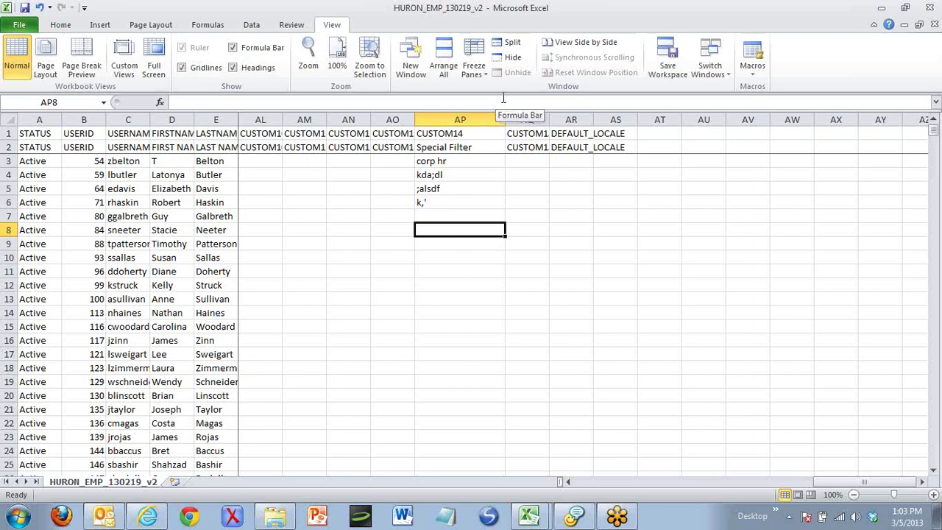
Move the Special Filter heading from cell AP2 to AQ2, under CUSTOM15.
{"action": "left_click", "coordinate": [469, 118]}
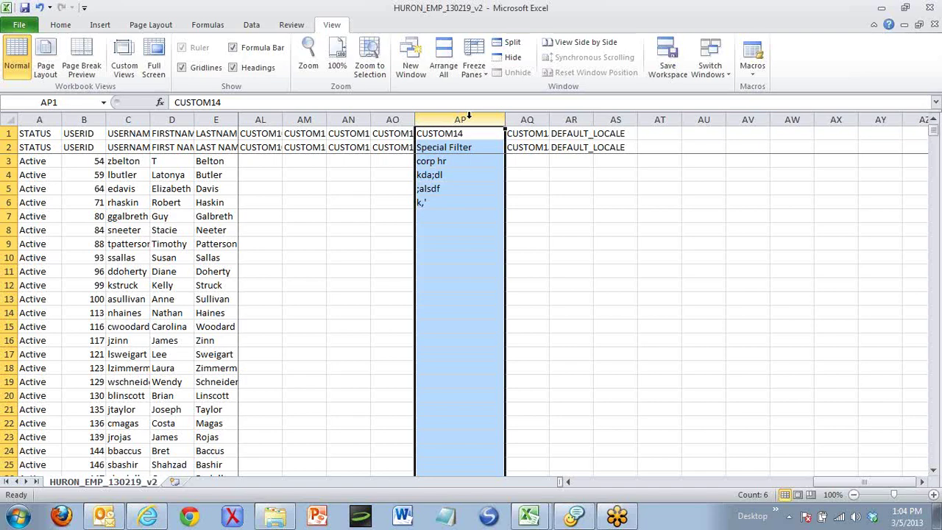
{"action": "left_click", "coordinate": [489, 147]}
{"action": "left_click_drag", "start_coordinate": [489, 147], "coordinate": [535, 157]}
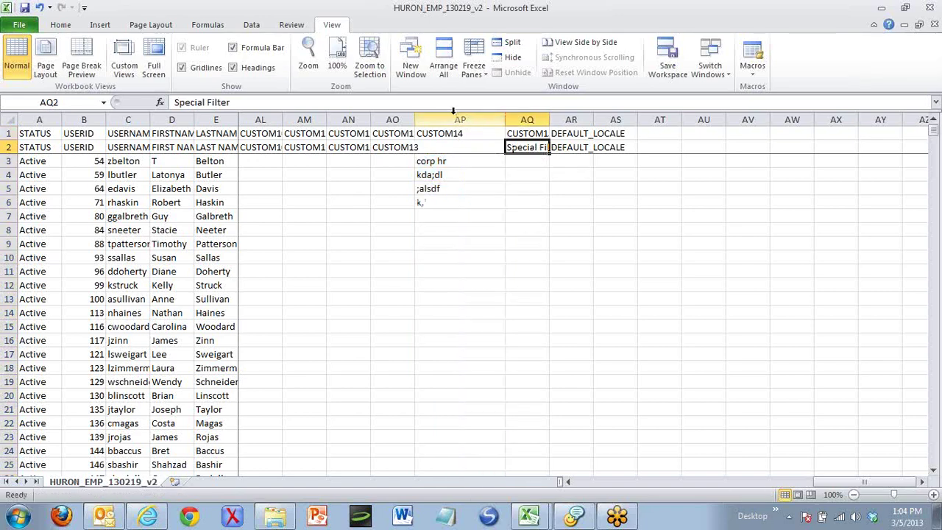
Widen column AQ so its full Special Filter heading fits, and select the whole column.
{"action": "left_click_drag", "start_coordinate": [550, 119], "coordinate": [598, 115]}
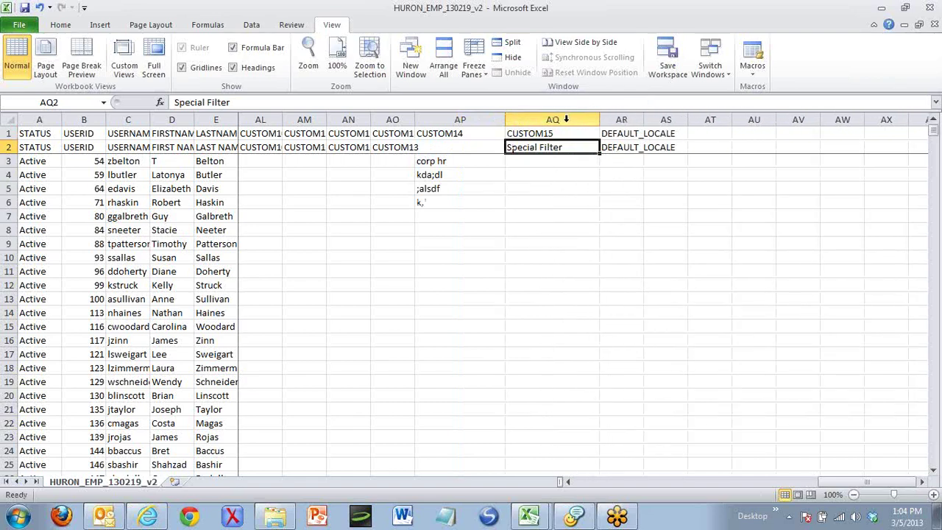
{"action": "left_click", "coordinate": [565, 117]}
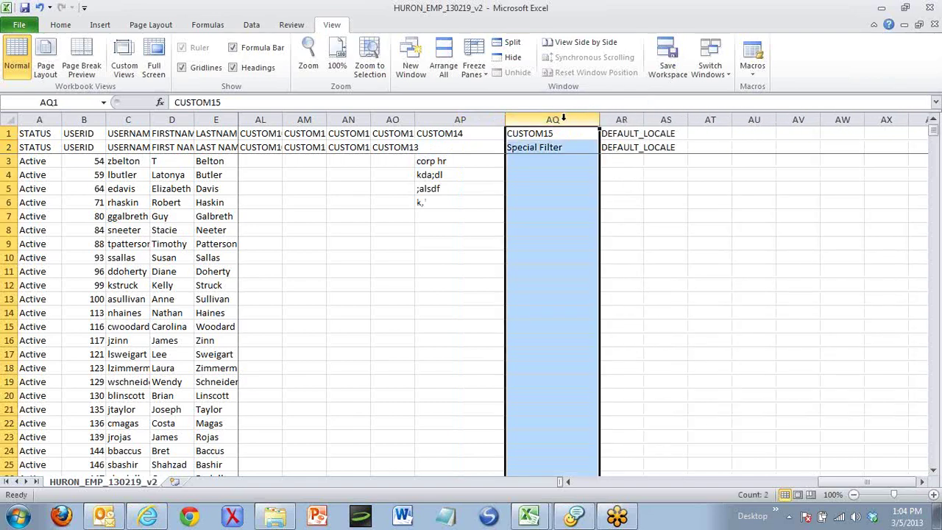
{"action": "left_click", "coordinate": [563, 147]}
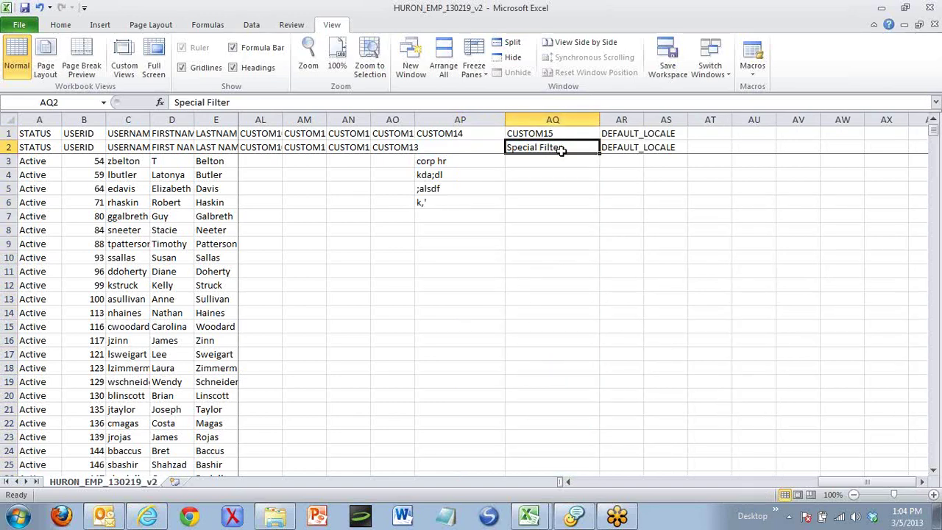
{"action": "left_click", "coordinate": [556, 119]}
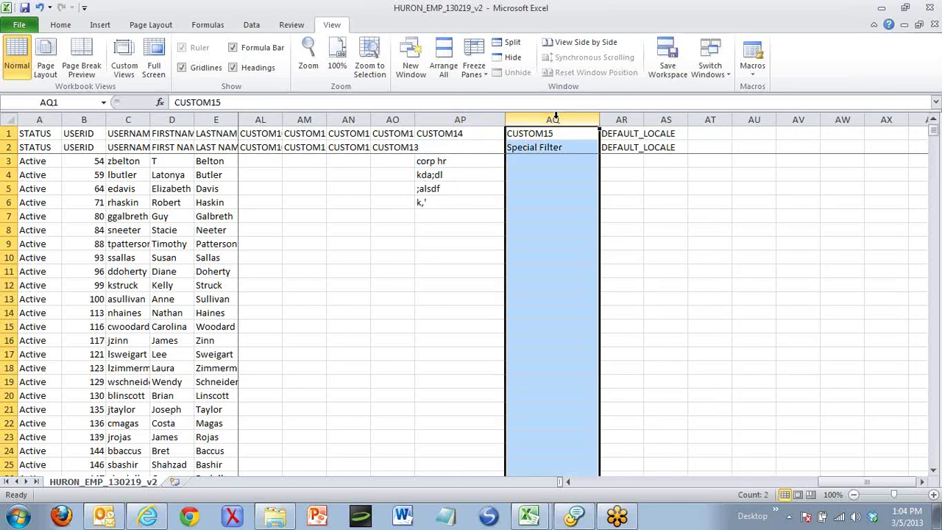